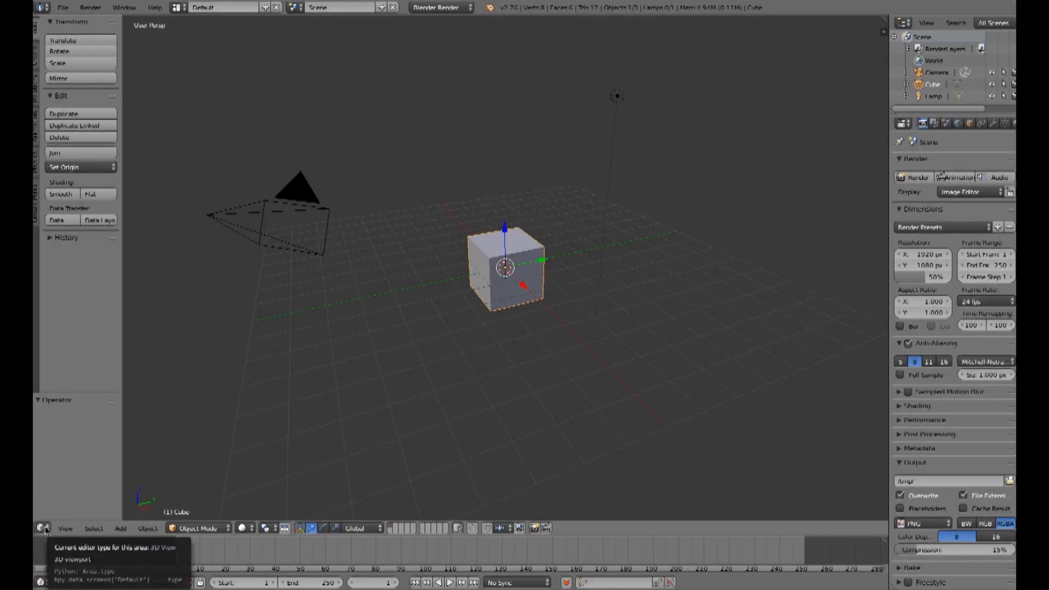
Step: Switch the 3D viewport to the compositing Node Editor with Use Nodes and Backdrop enabled
left_click(44, 529)
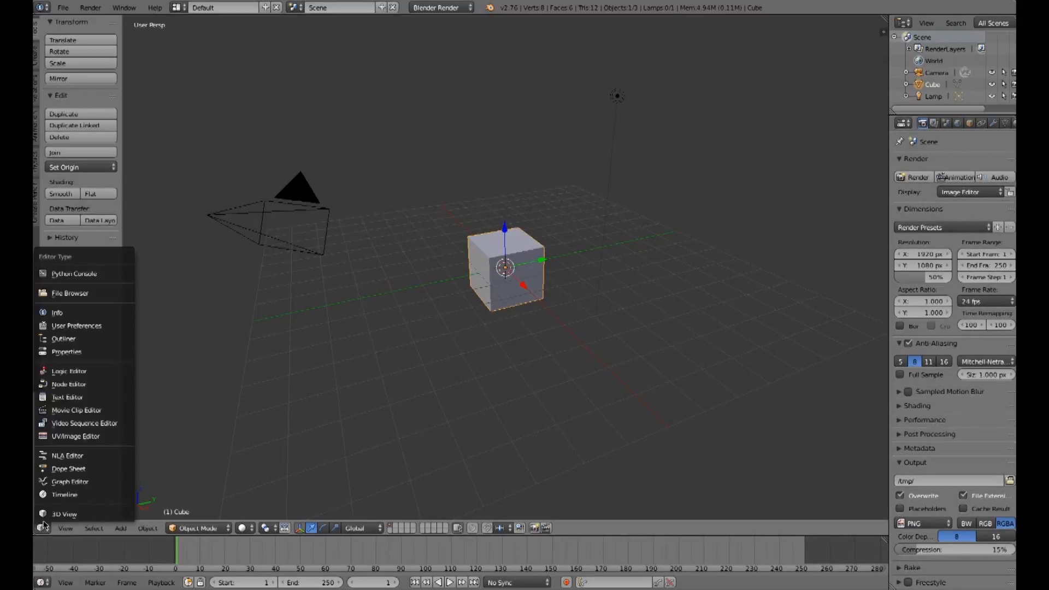
left_click(56, 385)
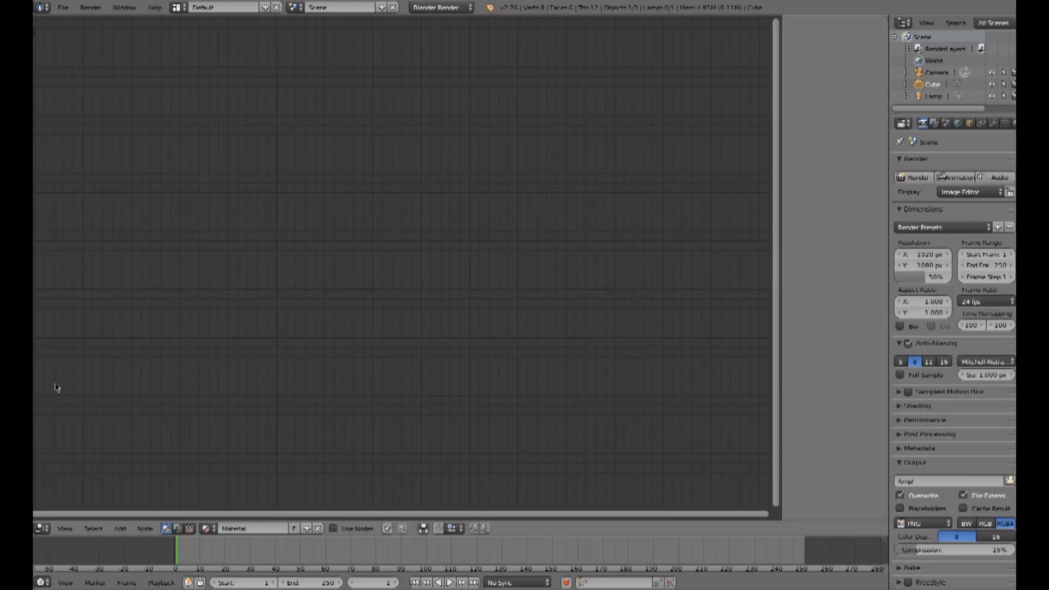
left_click(177, 529)
left_click(205, 529)
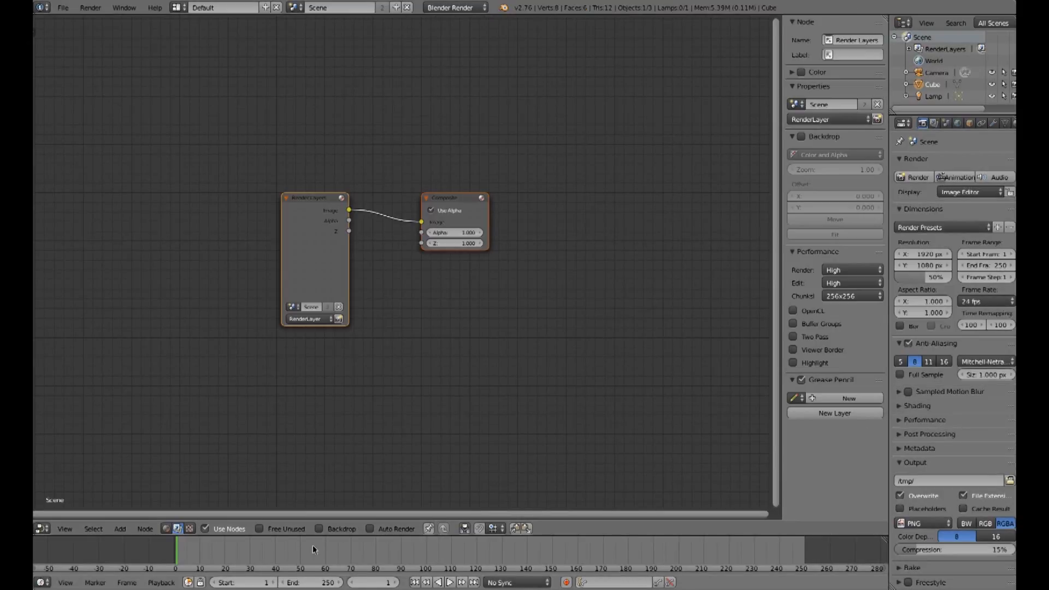
left_click(319, 528)
Step: Delete the Render Layers node
left_click(305, 197)
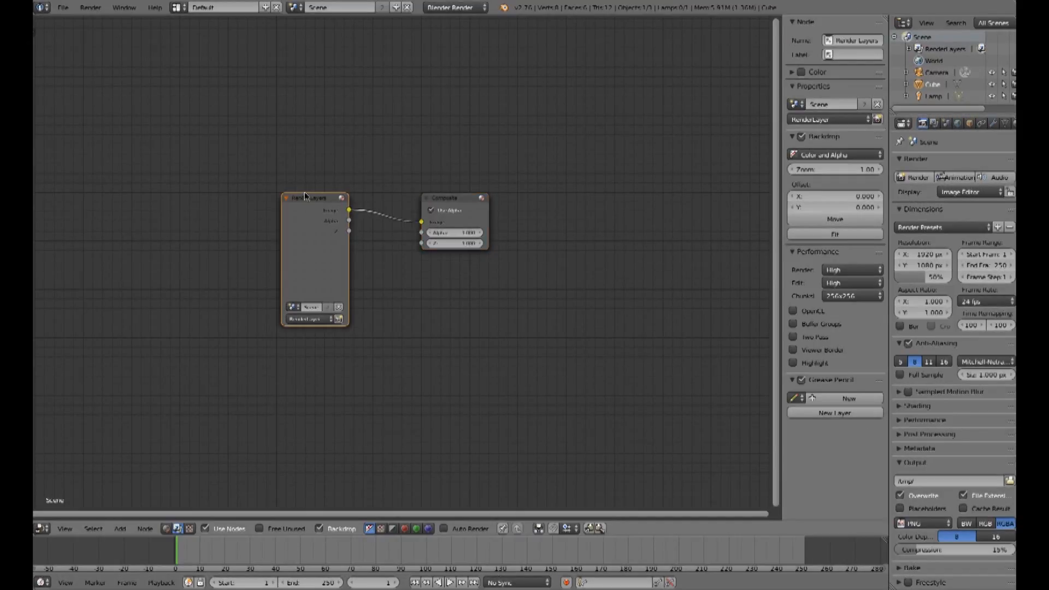
key("x")
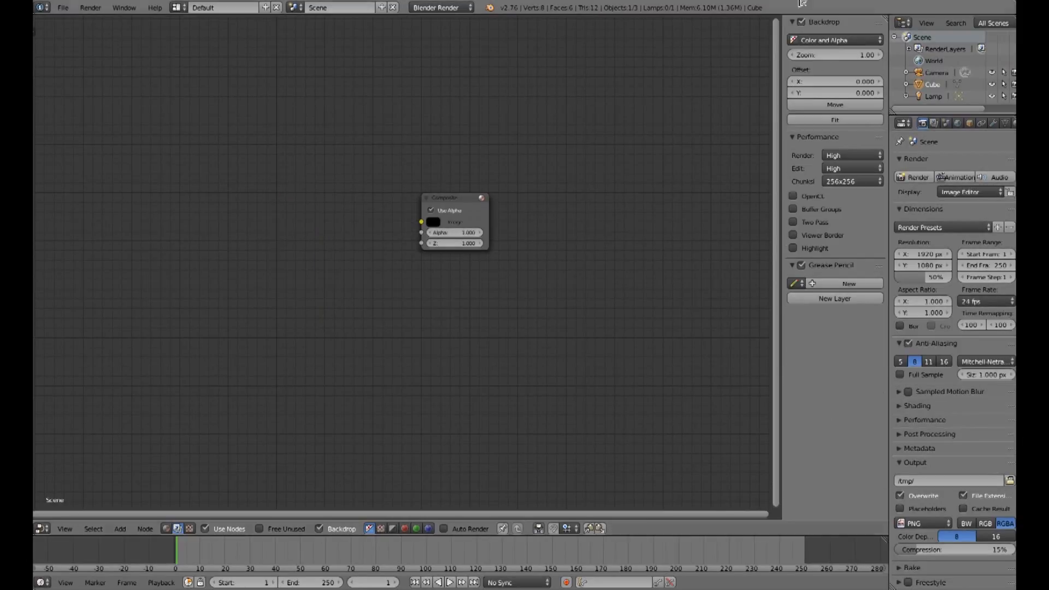
Step: Enlarge the outliner area by widening it and making it taller
left_click_drag(890, 46, 704, 46)
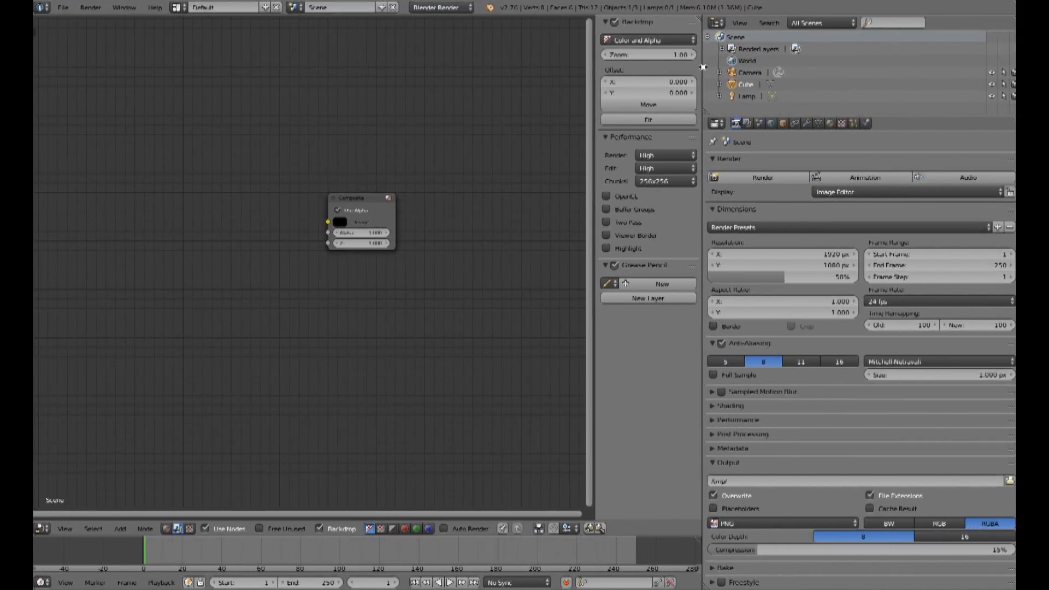
left_click_drag(768, 114, 768, 262)
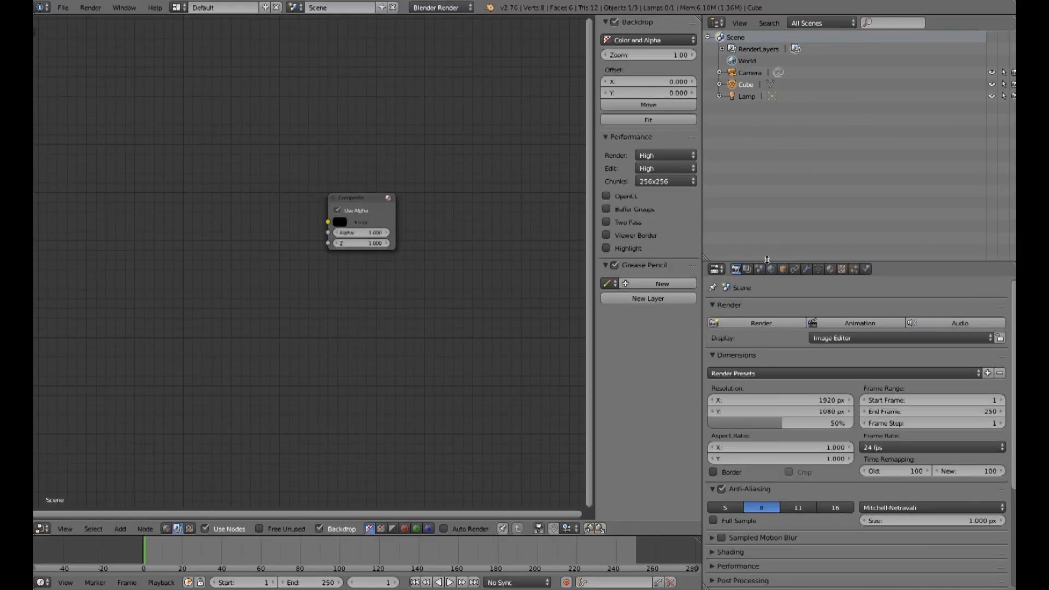
Step: Turn the outliner area into a UV/Image Editor and render the scene
left_click(716, 23)
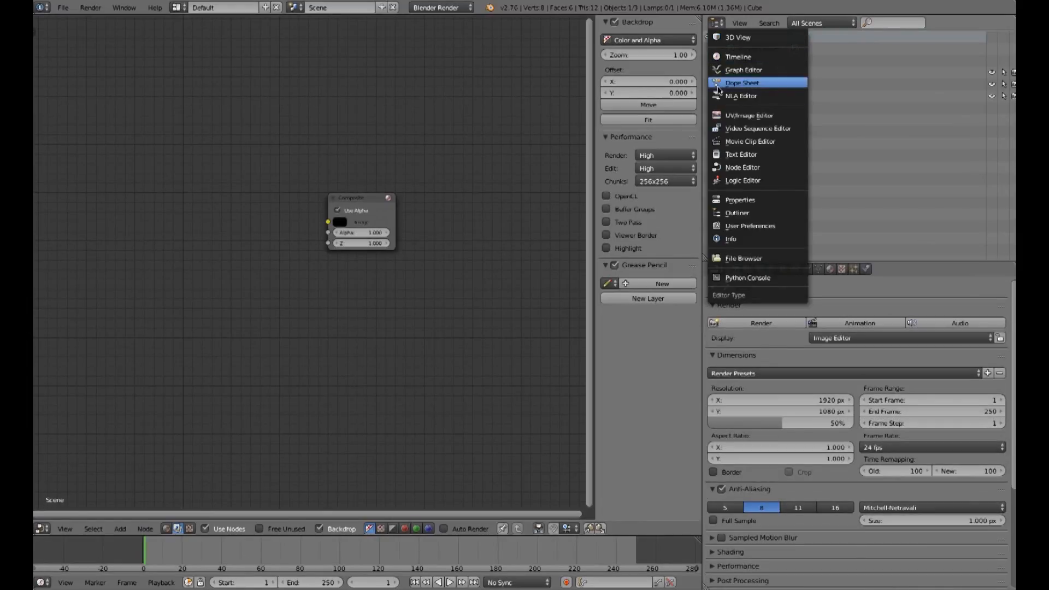
left_click(730, 116)
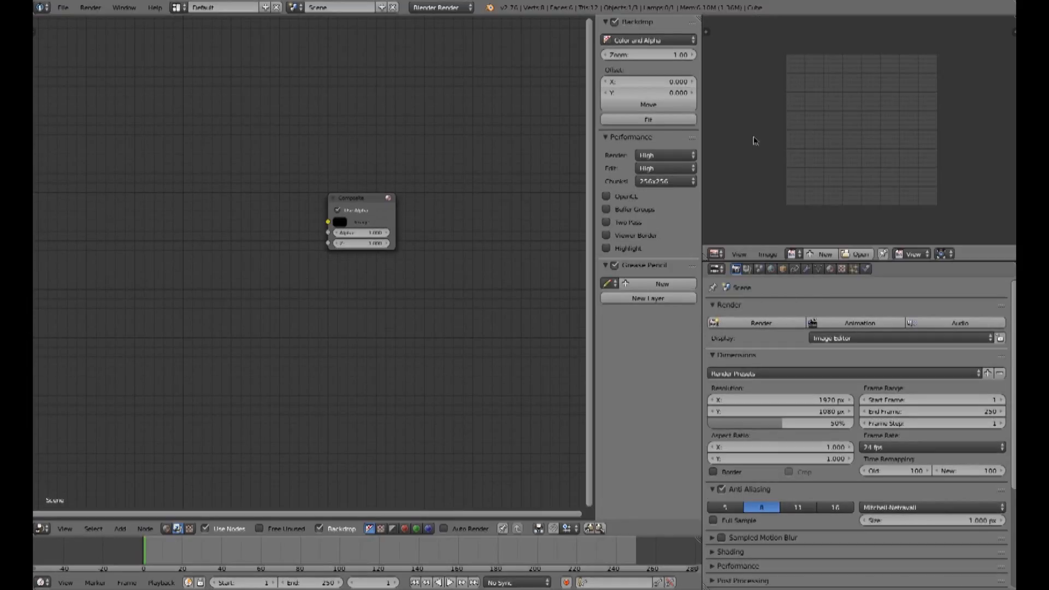
left_click(783, 324)
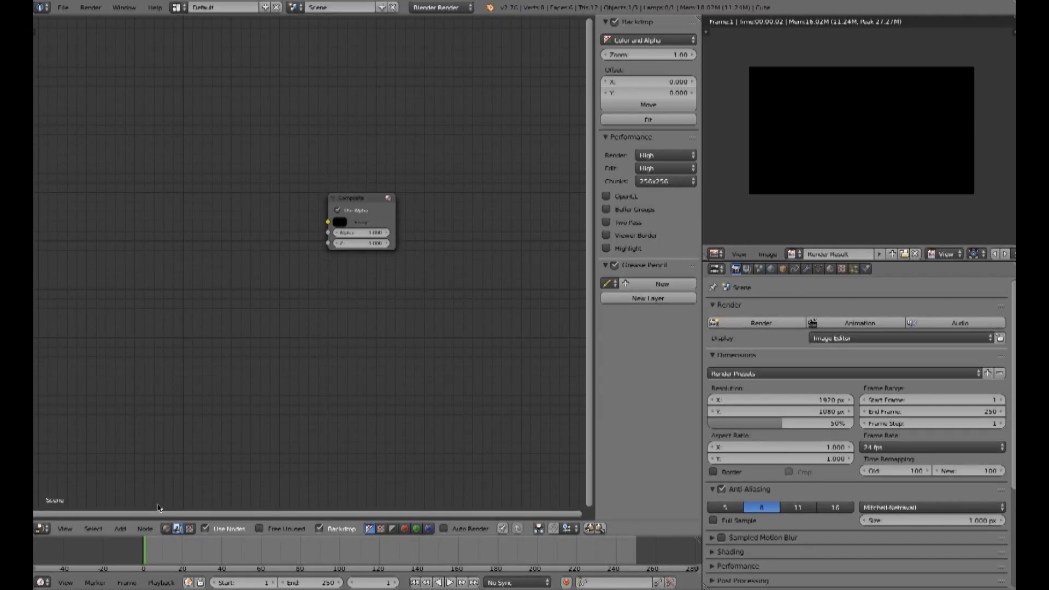
Step: Add an Image input node and place it left of the Composite node
left_click(120, 529)
mouse_move(173, 505)
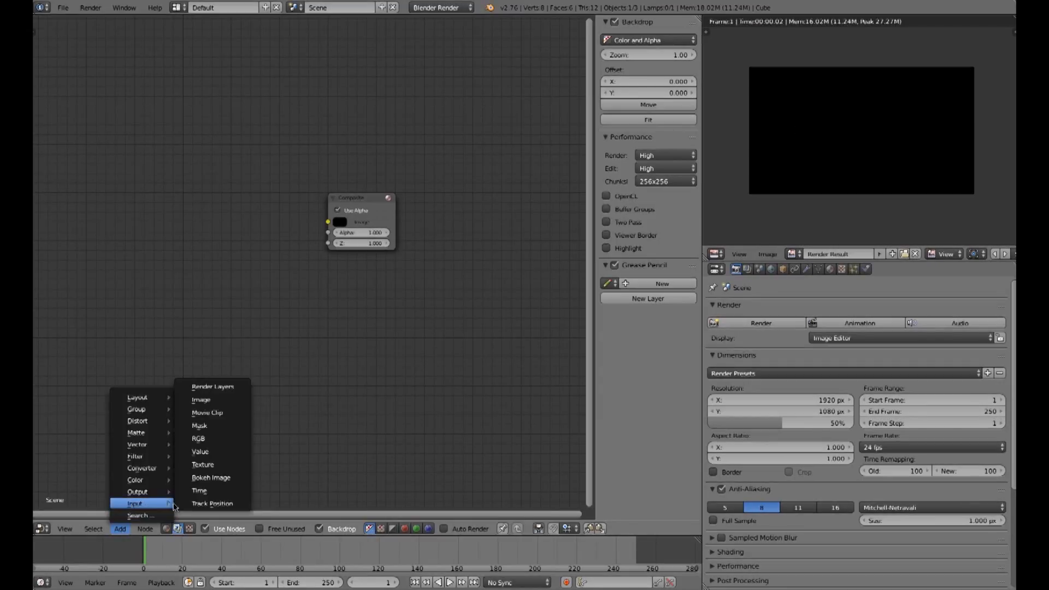
left_click(211, 404)
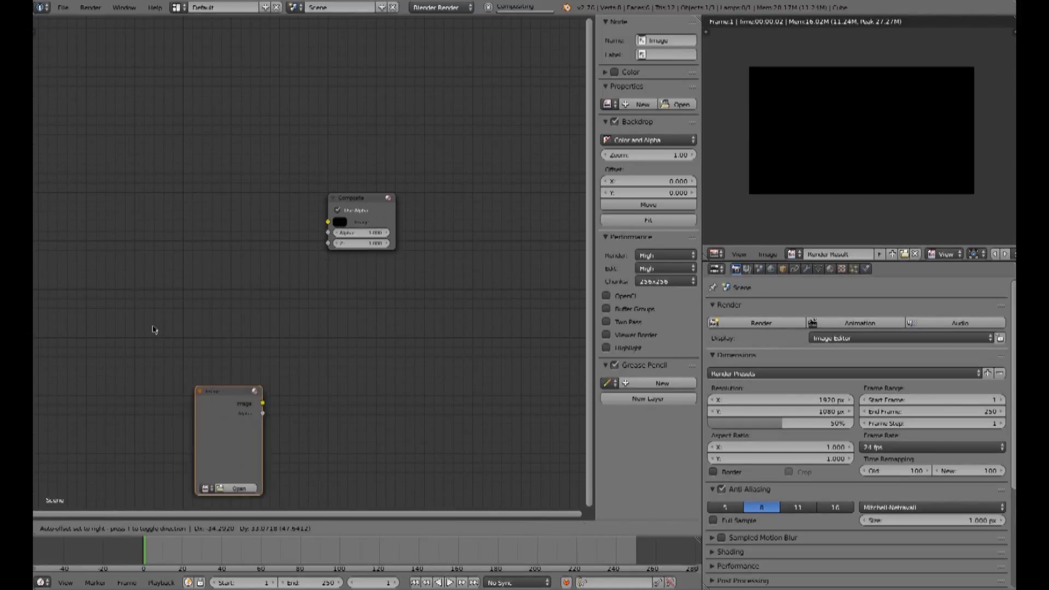
left_click(93, 184)
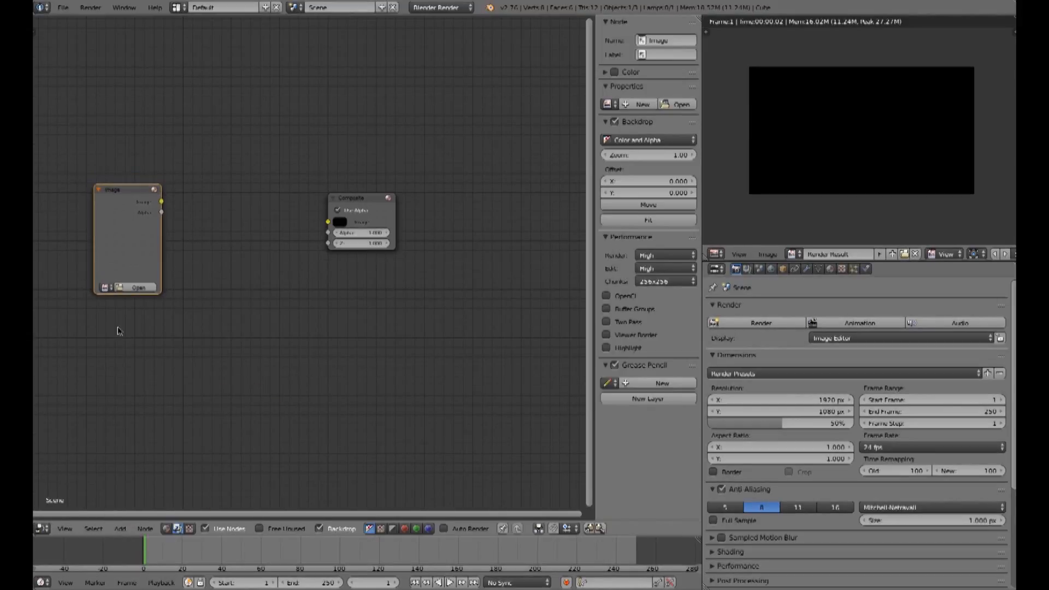
Step: Open Unbars.png from the /mnt folder in the Image node and connect its Image output to the Composite node
left_click(133, 288)
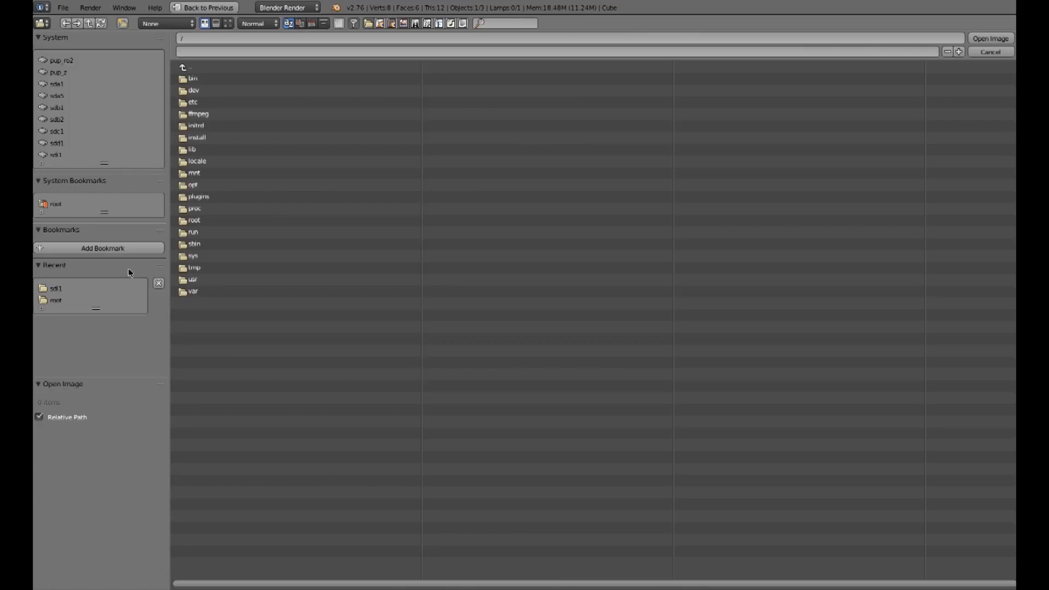
left_click(58, 302)
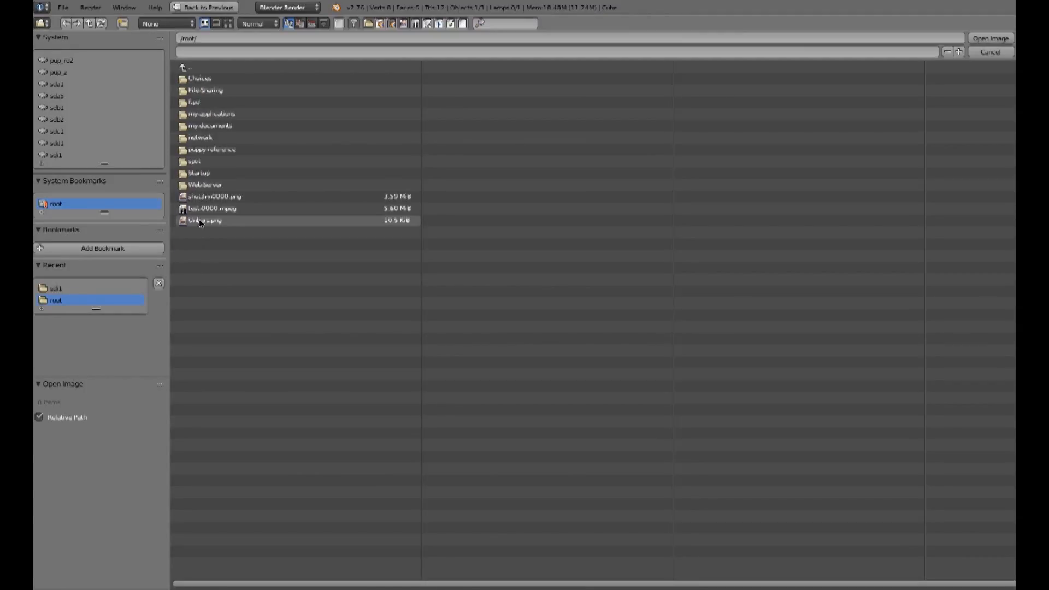
left_click(212, 223)
left_click(990, 39)
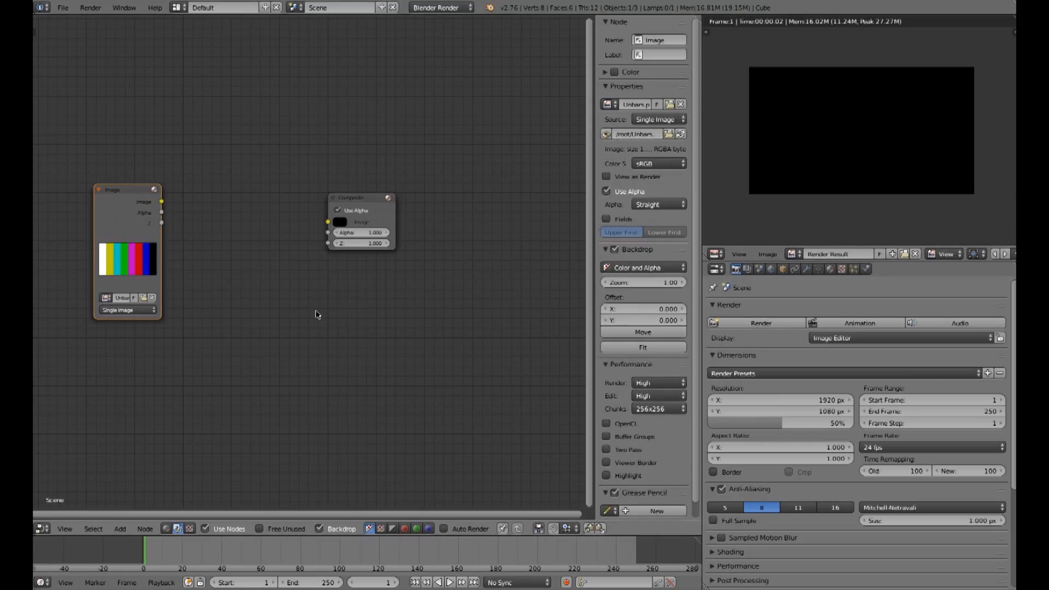
left_click_drag(161, 202, 328, 222)
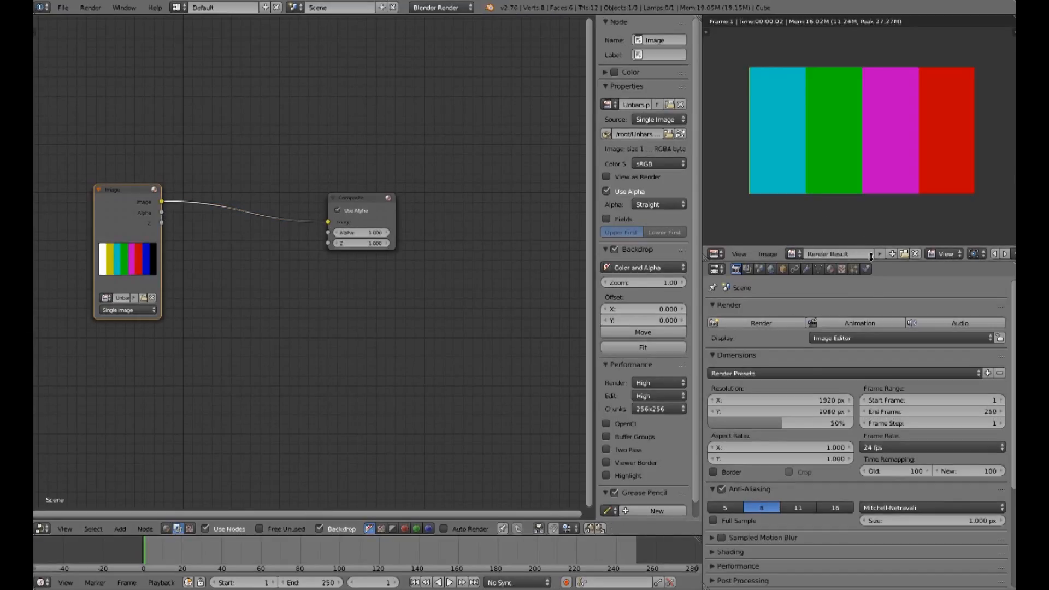
Step: Set the render resolution percentage to 100% and render the frame
left_click(792, 424)
type("100")
key("Return")
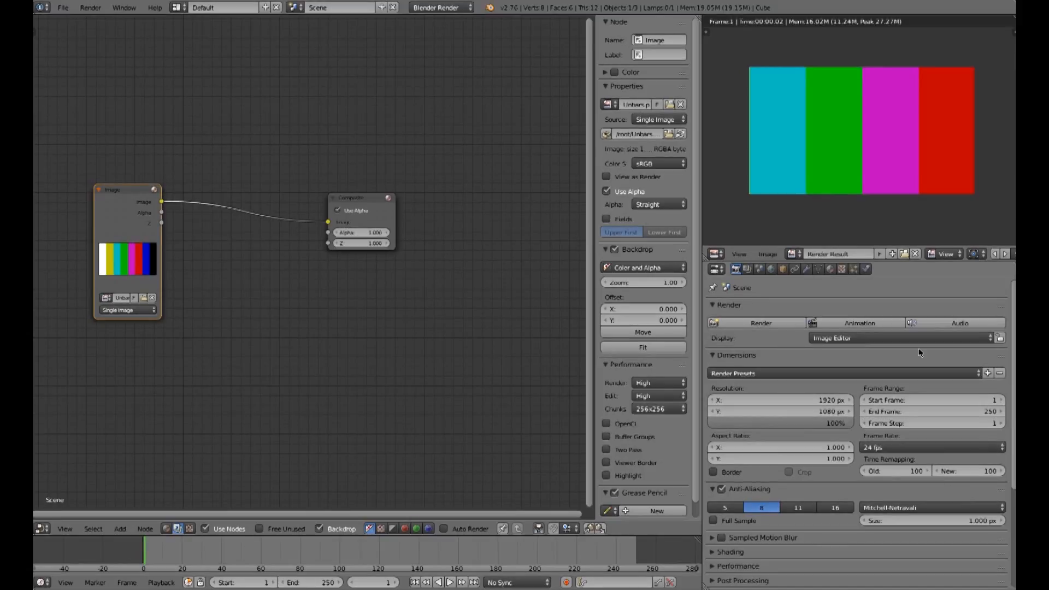
key("F12")
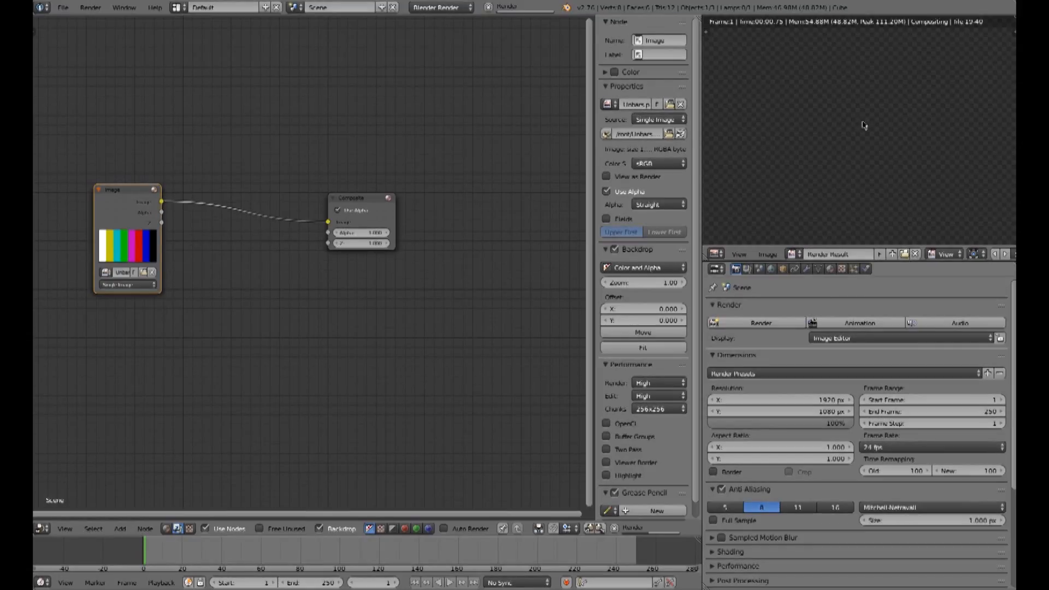
Step: Show the Scopes panel in the image editor and enlarge the image editor and its scopes region
scroll(859, 125, "down", 2)
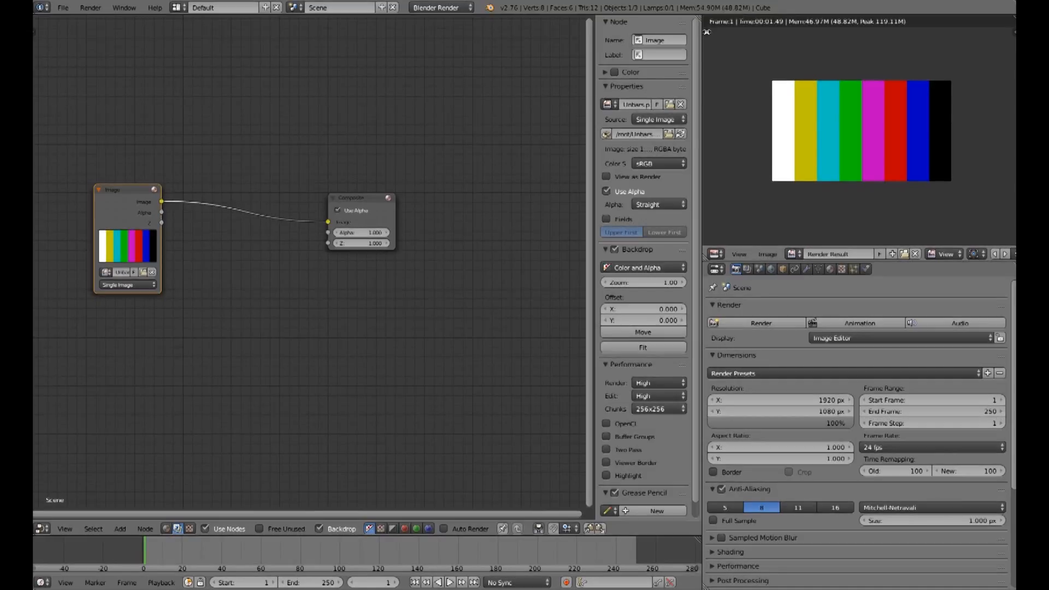
key("t")
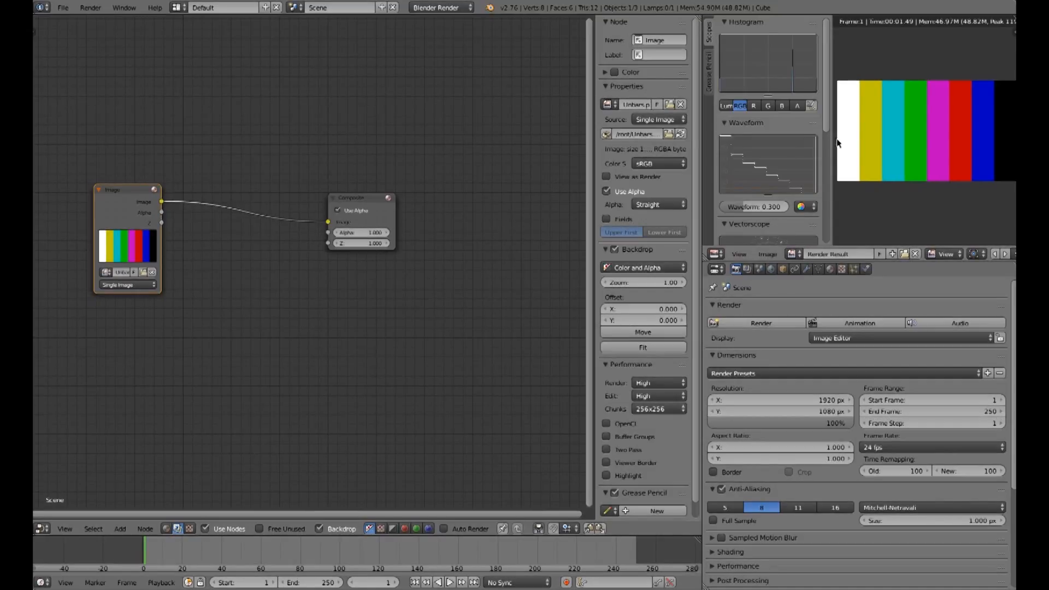
scroll(601, 155, "down", 1)
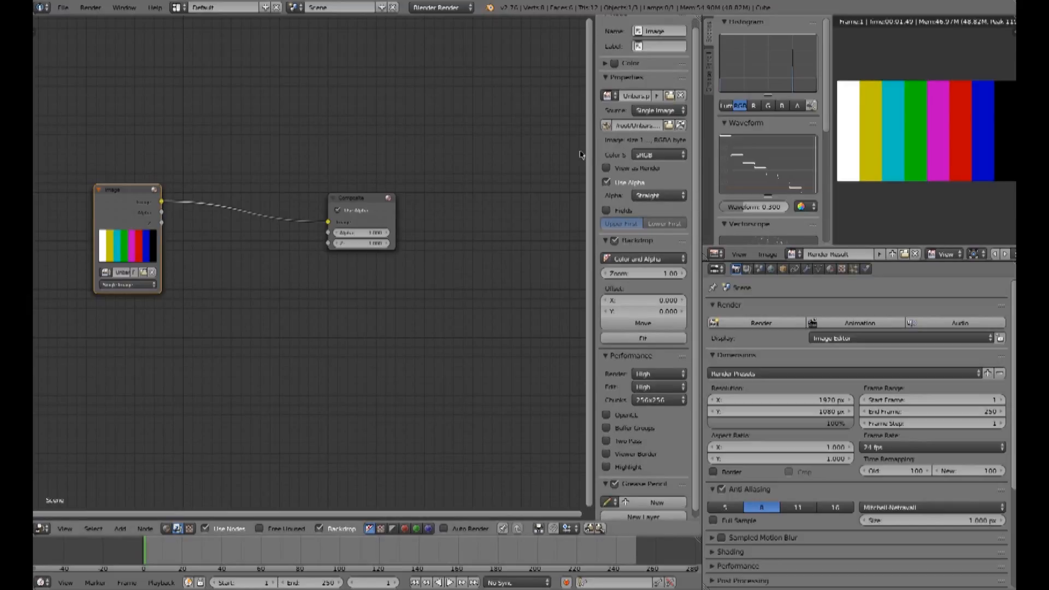
left_click_drag(701, 151, 575, 157)
left_click_drag(744, 261, 744, 353)
left_click_drag(701, 130, 785, 130)
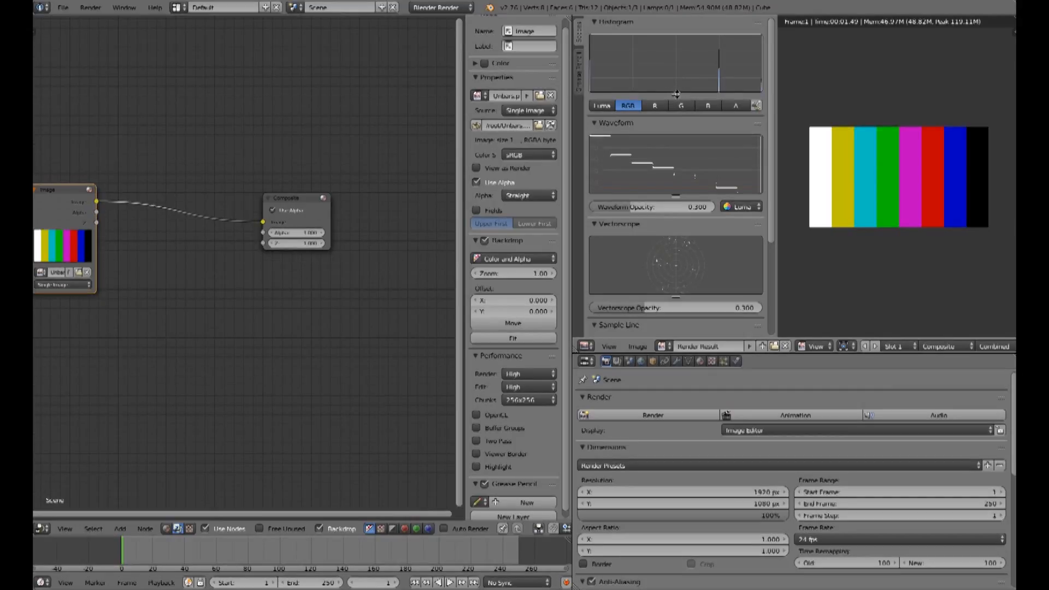
Step: Examine the histogram and waveform scopes, resizing them and cycling through the histogram channels
left_click_drag(677, 94, 673, 45)
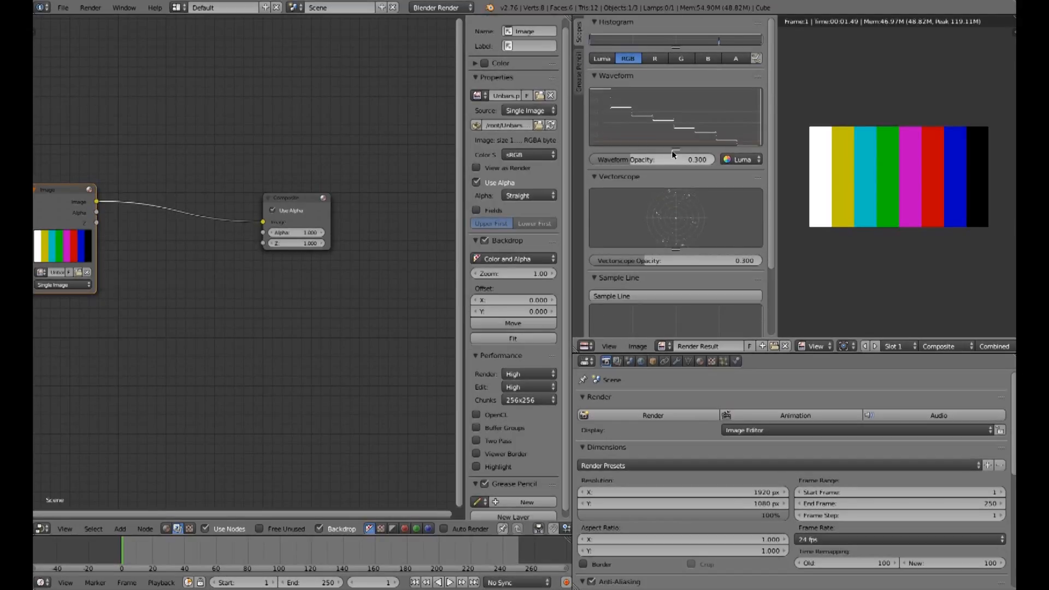
left_click_drag(675, 150, 675, 222)
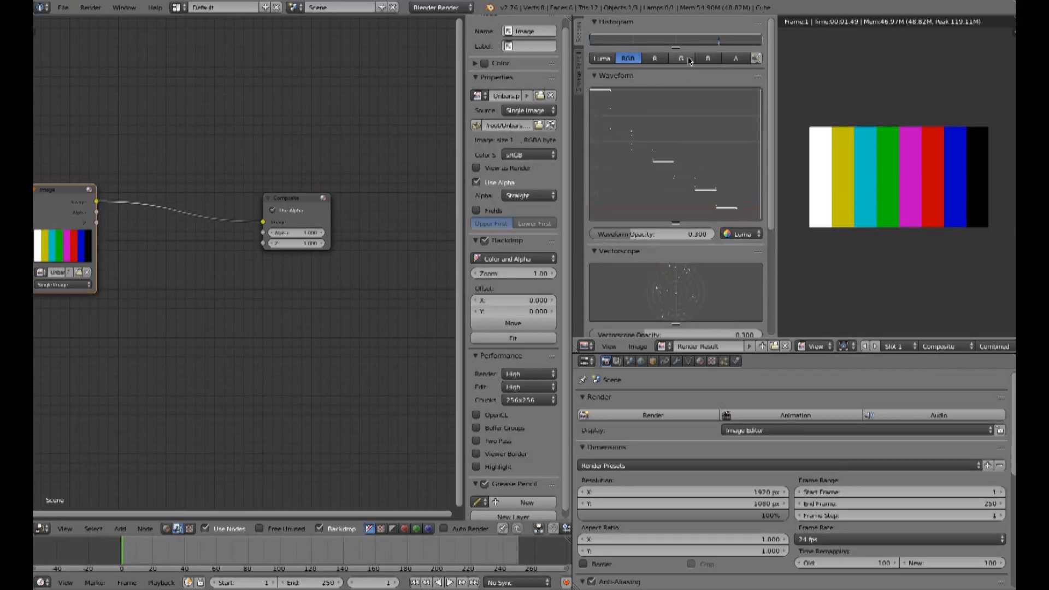
left_click_drag(676, 48, 676, 144)
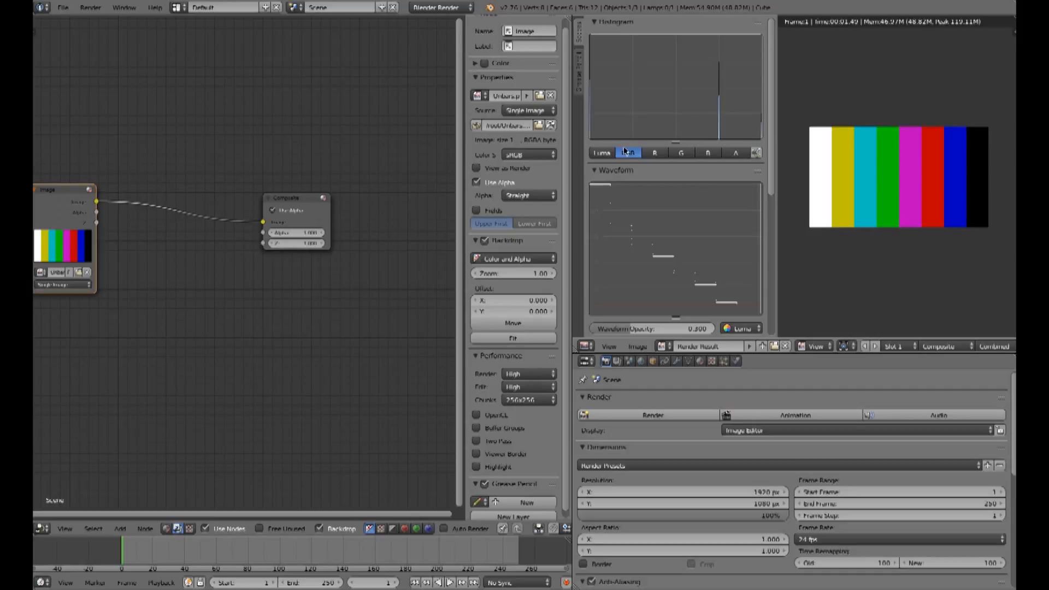
left_click(655, 153)
left_click(682, 153)
left_click(708, 153)
left_click(736, 153)
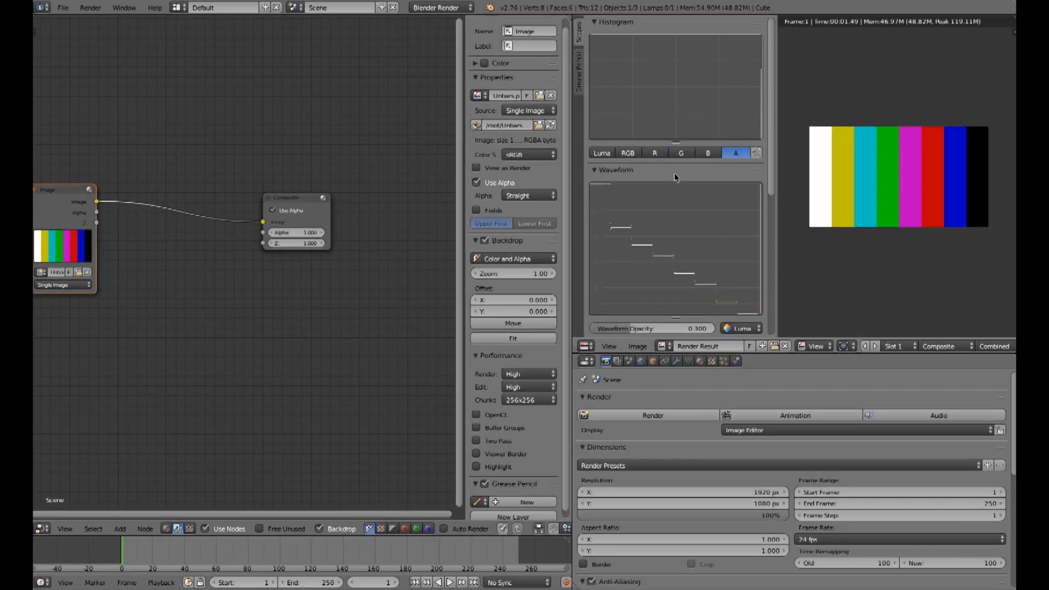
left_click(628, 153)
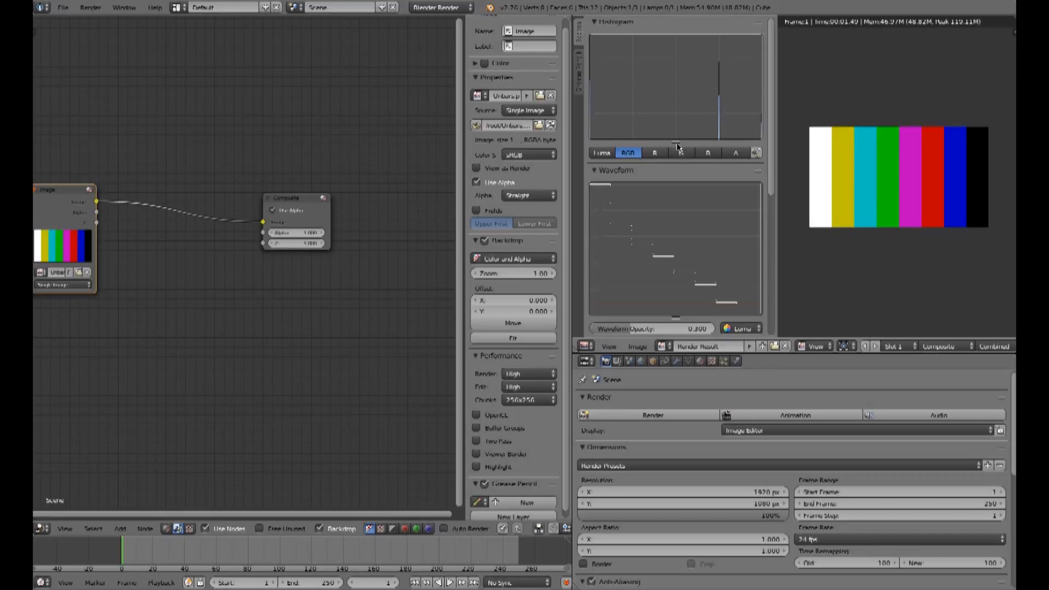
Step: Shrink the histogram and raise the waveform opacity to about 0.462
left_click_drag(676, 142, 671, 55)
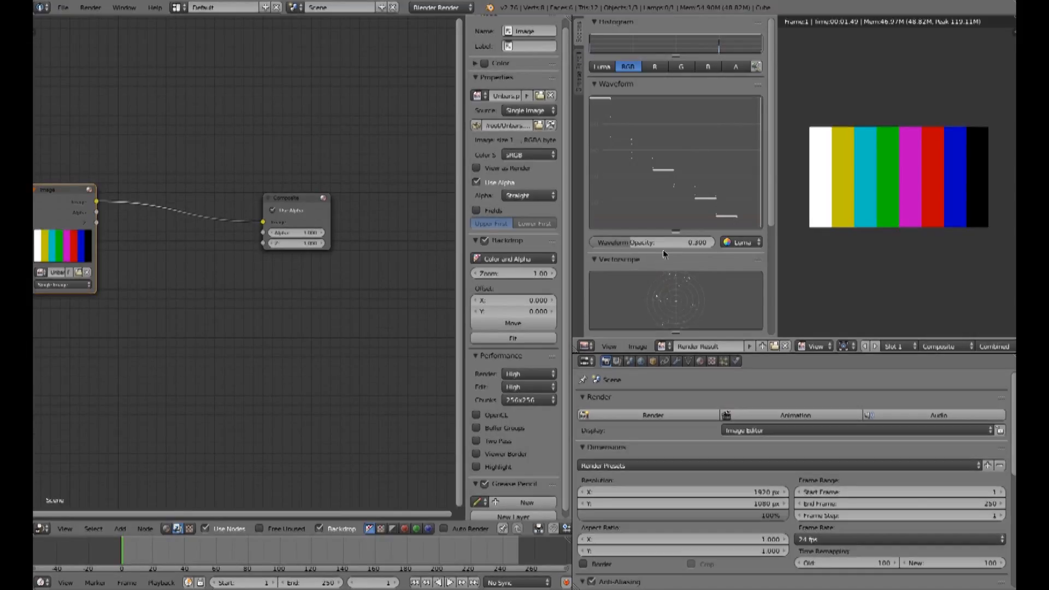
left_click_drag(632, 241, 652, 242)
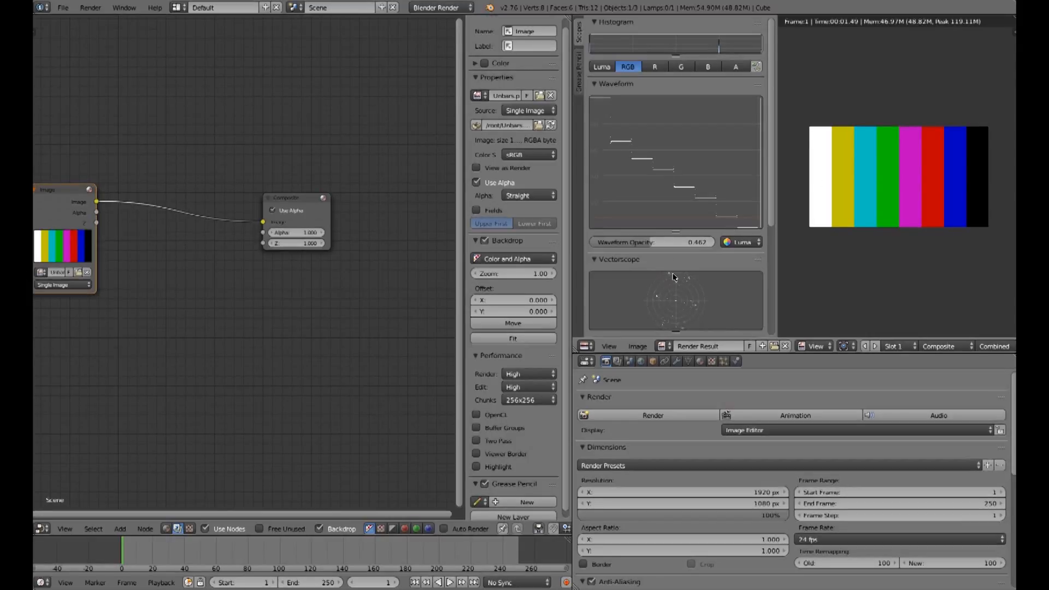
Step: Examine the vectorscope, enlarging it and widening the scopes region
scroll(675, 169, "down", 7)
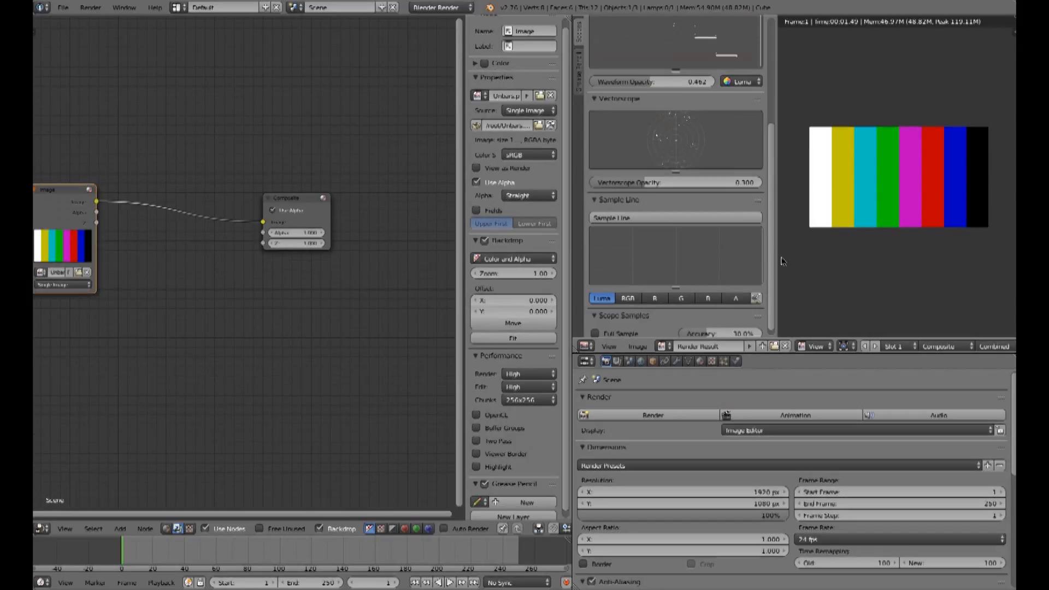
left_click_drag(676, 169, 675, 266)
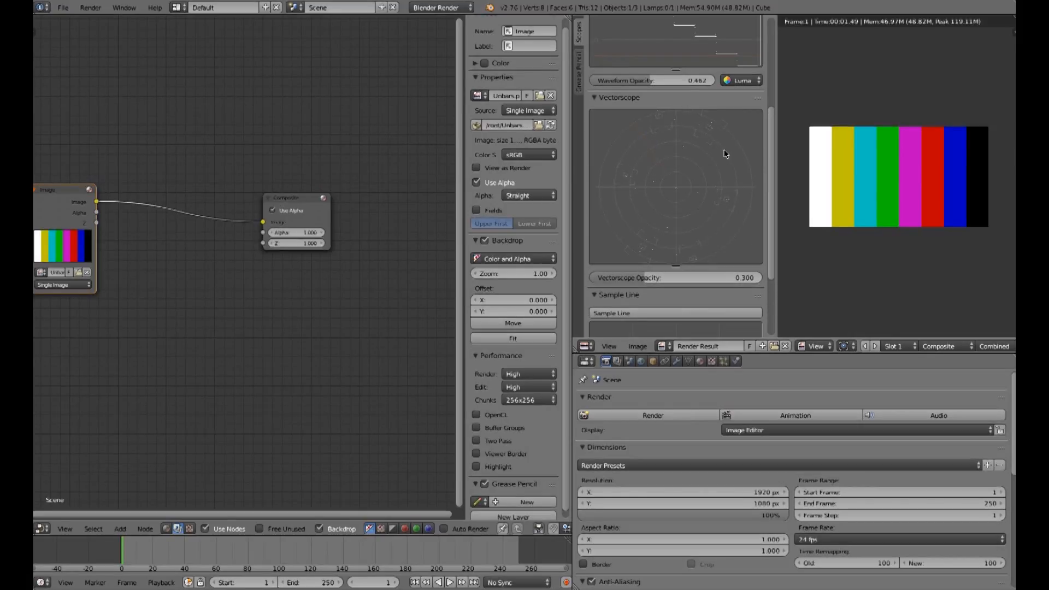
scroll(765, 193, "up", 7)
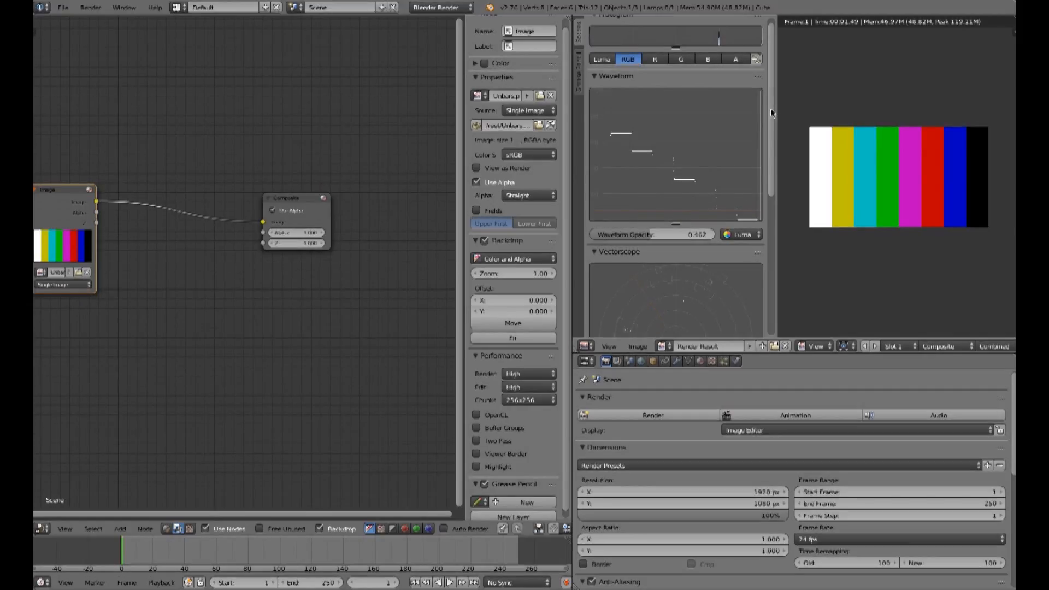
scroll(771, 112, "down", 7)
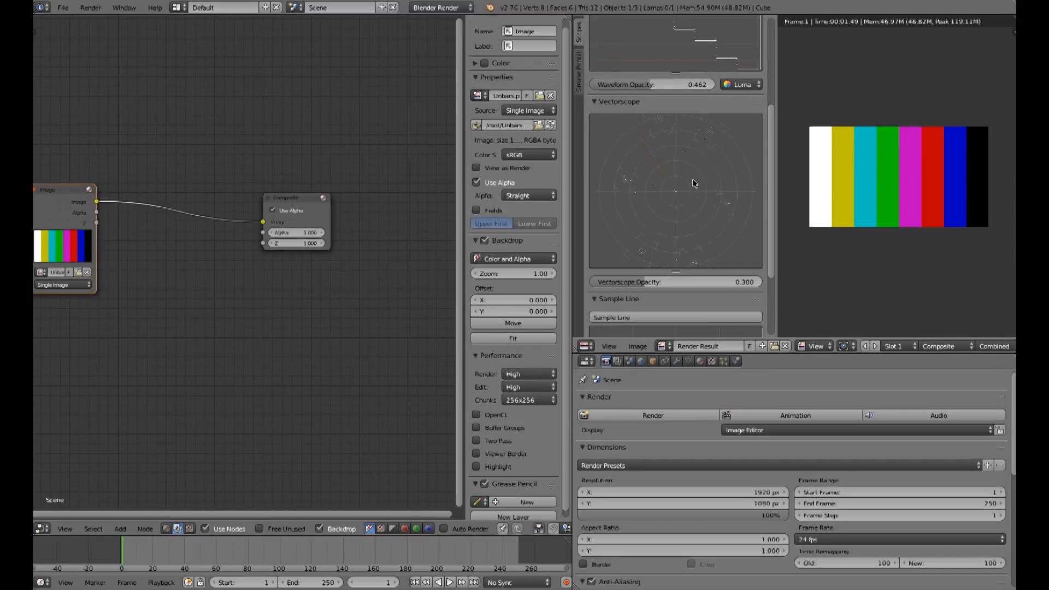
scroll(695, 183, "up", 1)
left_click_drag(776, 246, 808, 245)
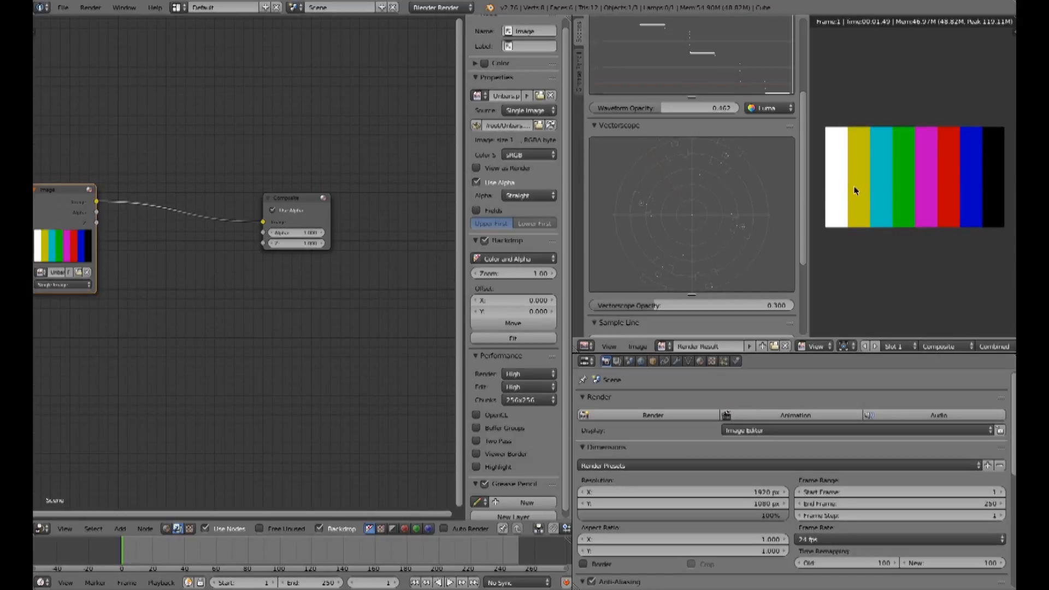
Step: Load the image shot3nn0000.png into the Image node
left_click(79, 272)
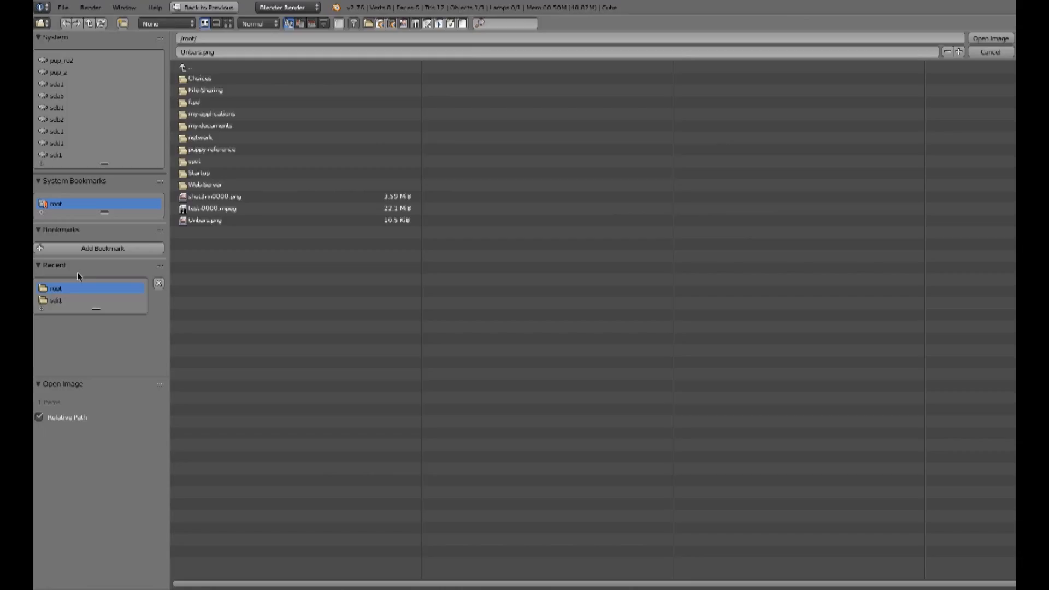
left_click(216, 197)
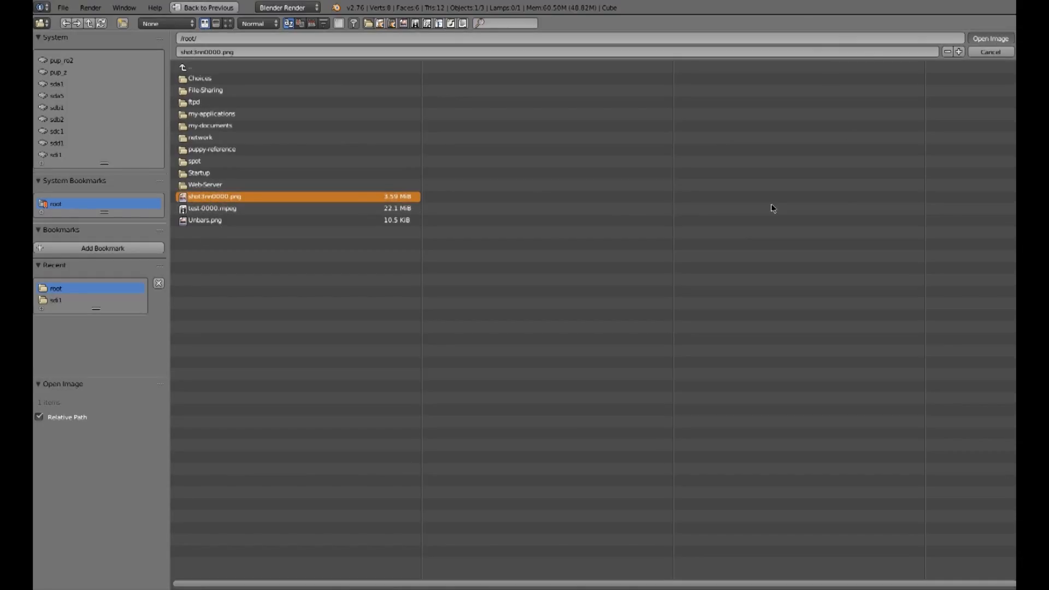
key("Return")
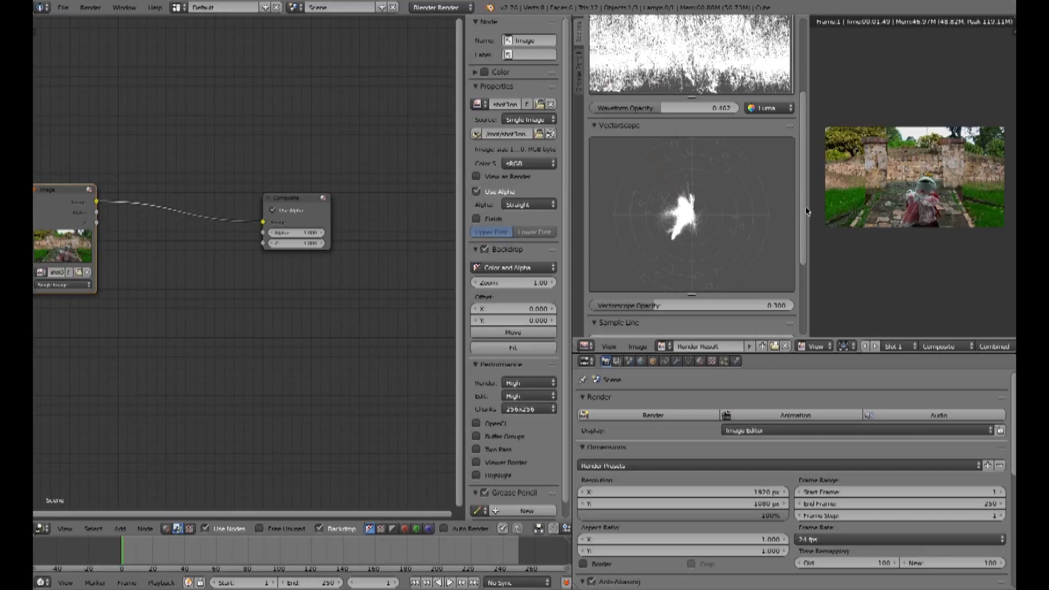
Step: Examine the waveform and vectorscope of the new image, enlarging the waveform scope
scroll(793, 158, "up", 5)
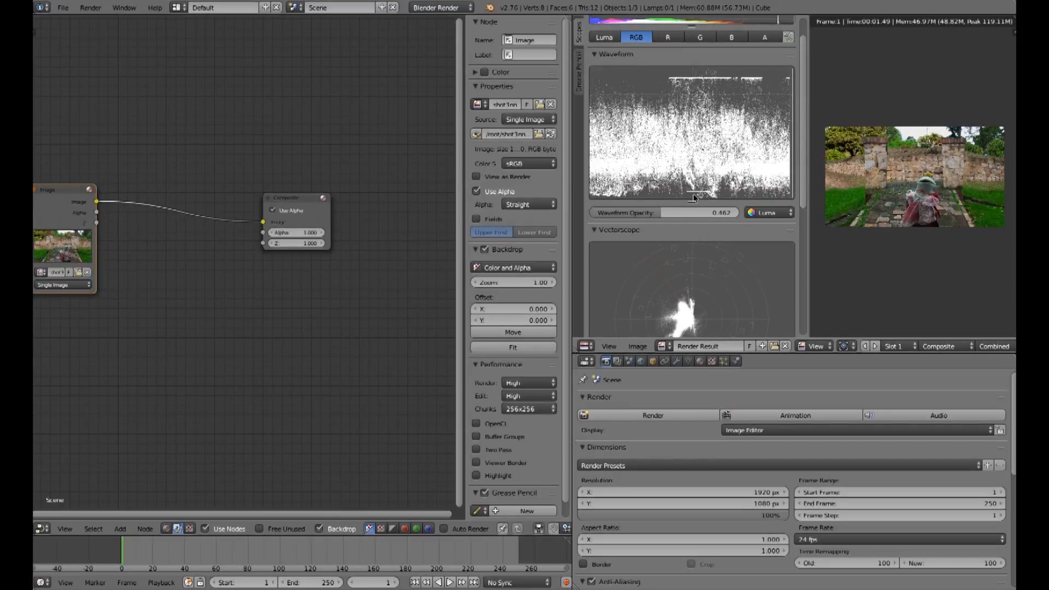
left_click_drag(691, 202, 691, 253)
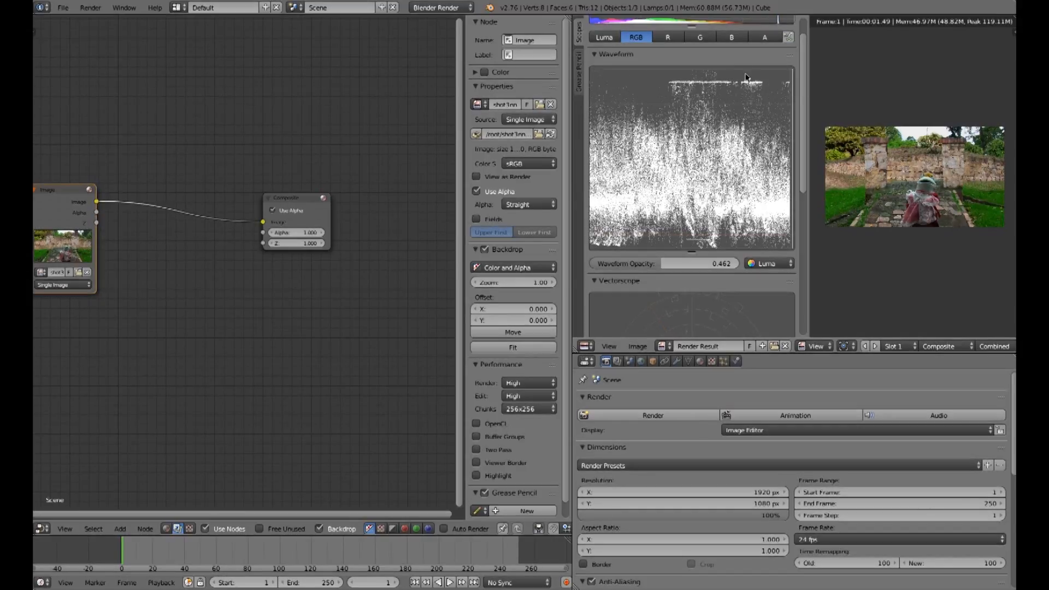
left_click_drag(801, 73, 788, 163)
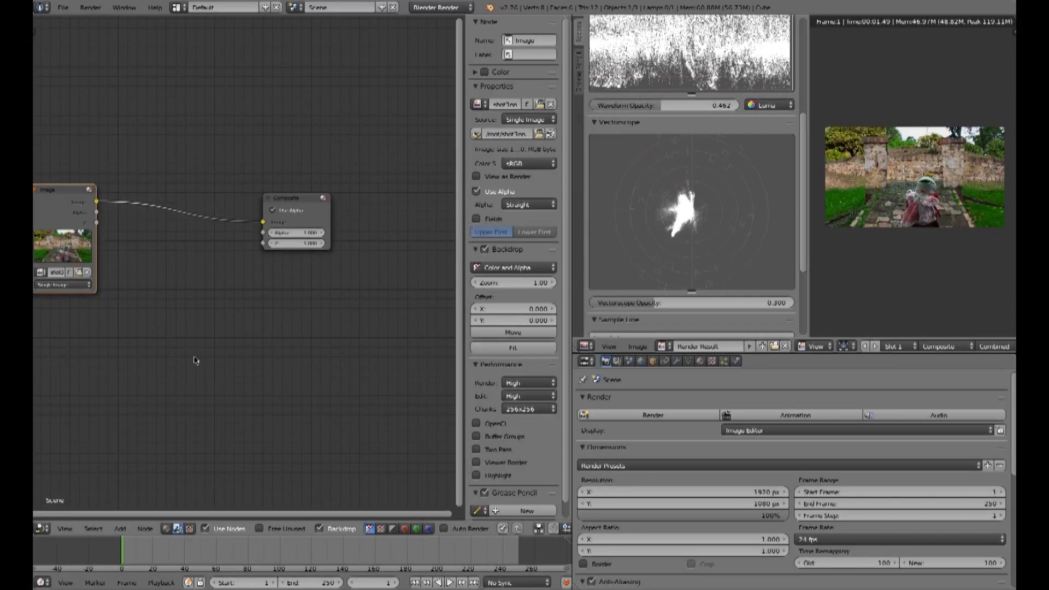
Step: Add a Bright/Contrast node and insert it on the link between the Image and Composite nodes
left_click(120, 529)
mouse_move(131, 501)
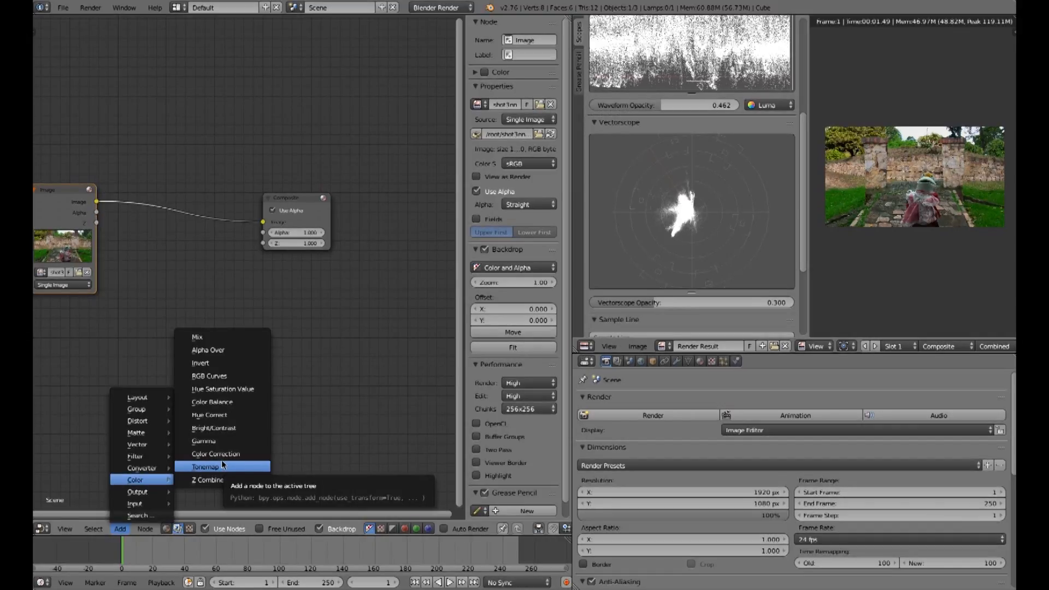
left_click(223, 429)
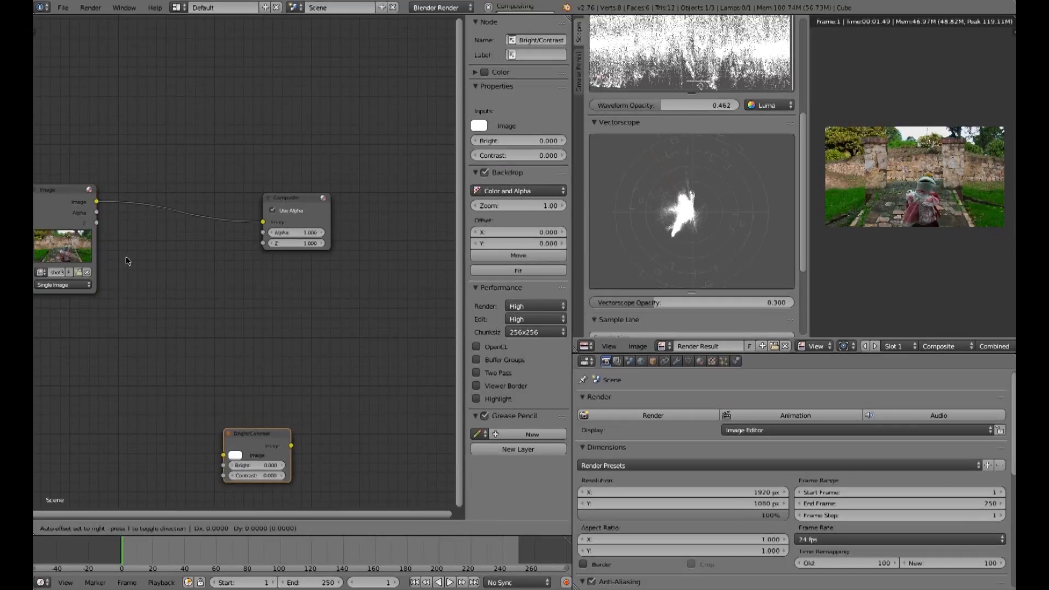
left_click(244, 431)
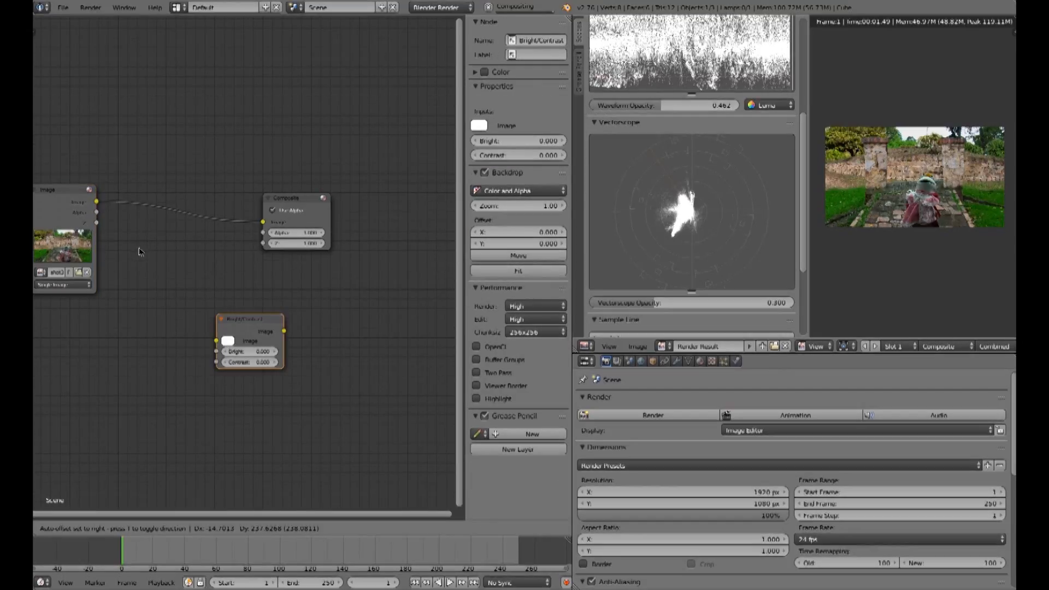
left_click_drag(315, 440, 188, 203)
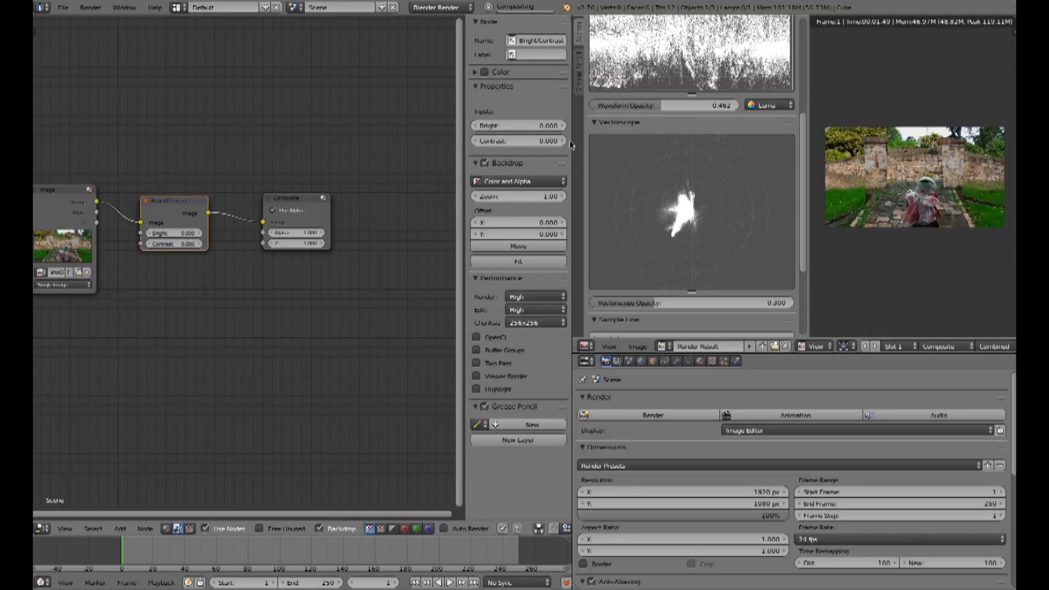
left_click_drag(162, 201, 186, 202)
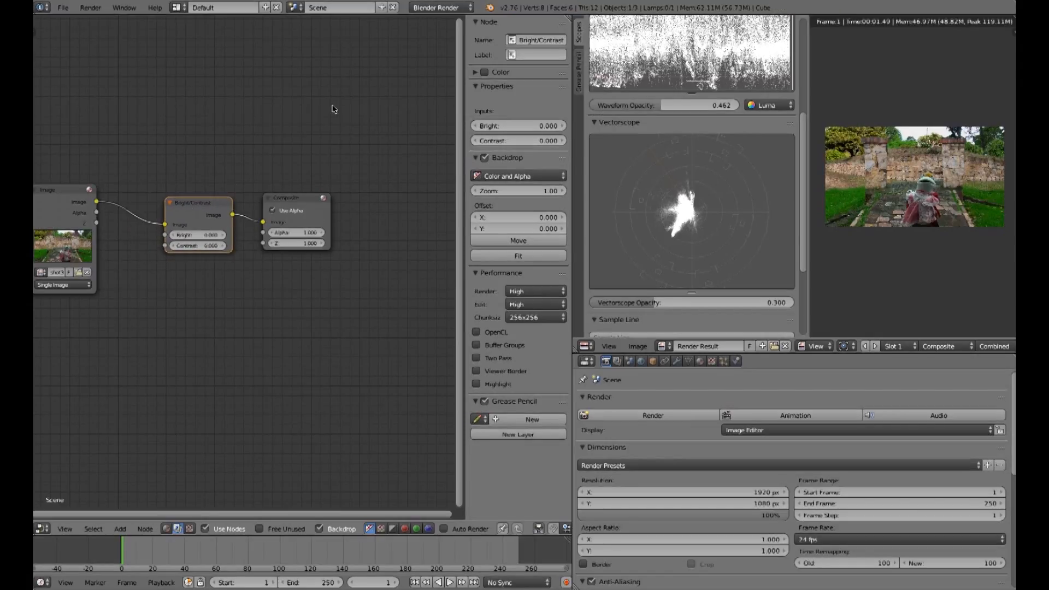
Step: Raise the Bright/Contrast node's brightness to 3.2
left_click_drag(464, 79, 467, 82)
left_click_drag(572, 163, 478, 163)
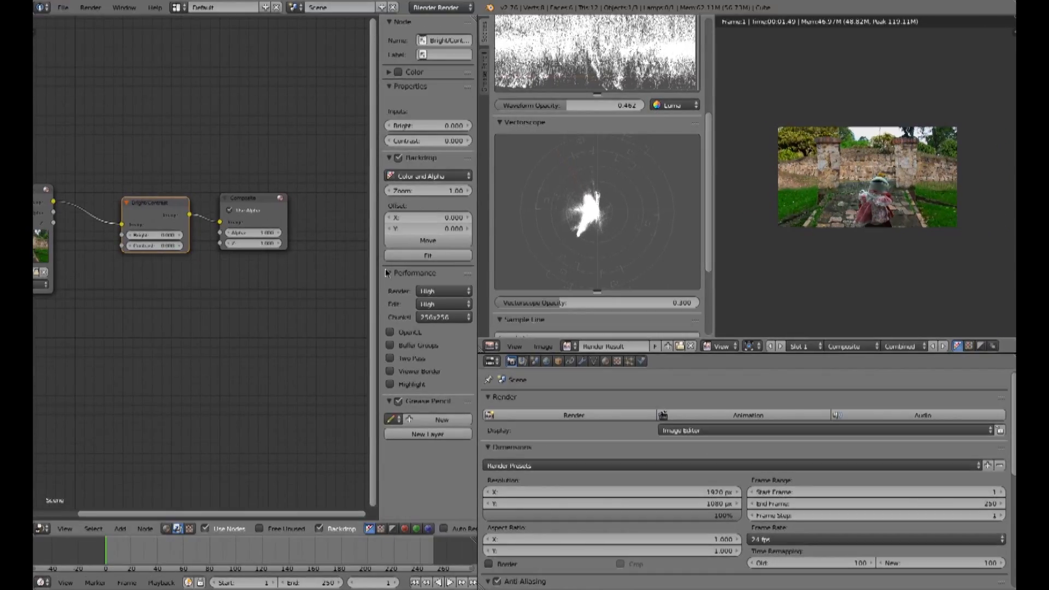
middle_click_drag(180, 277, 234, 286)
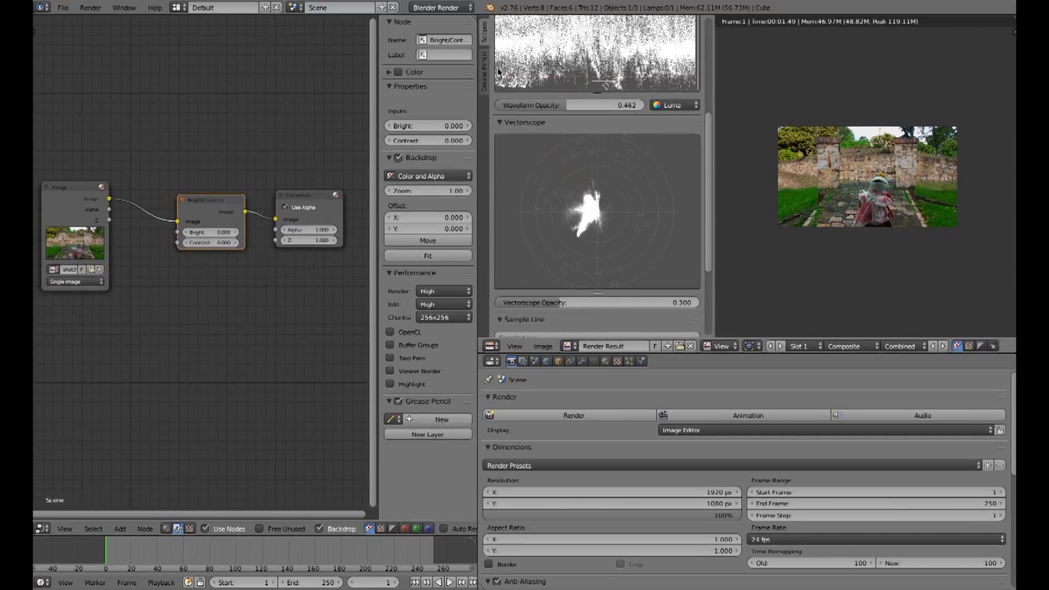
left_click(468, 126)
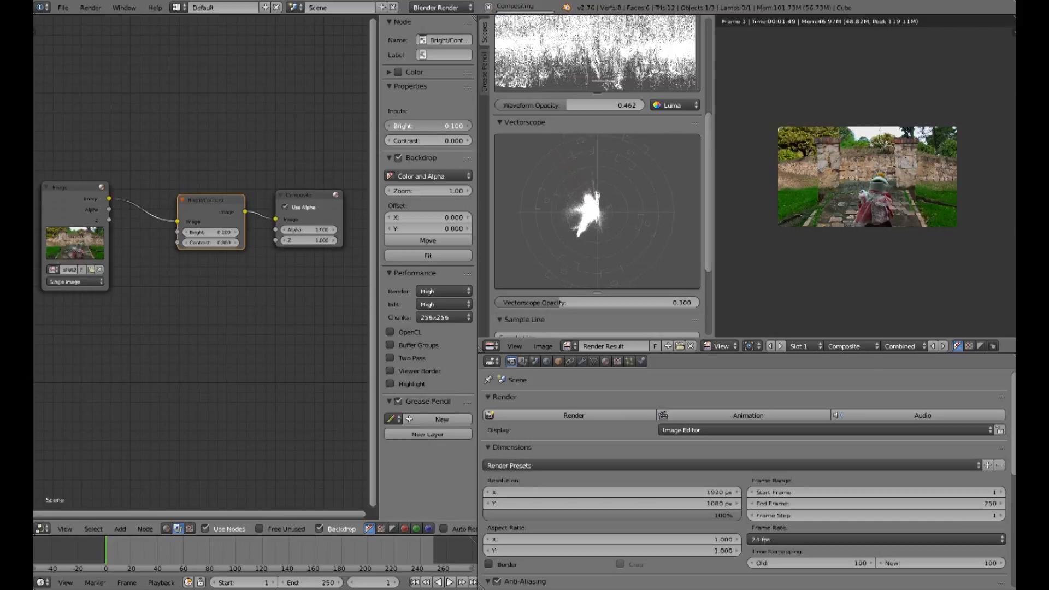
left_click(468, 126)
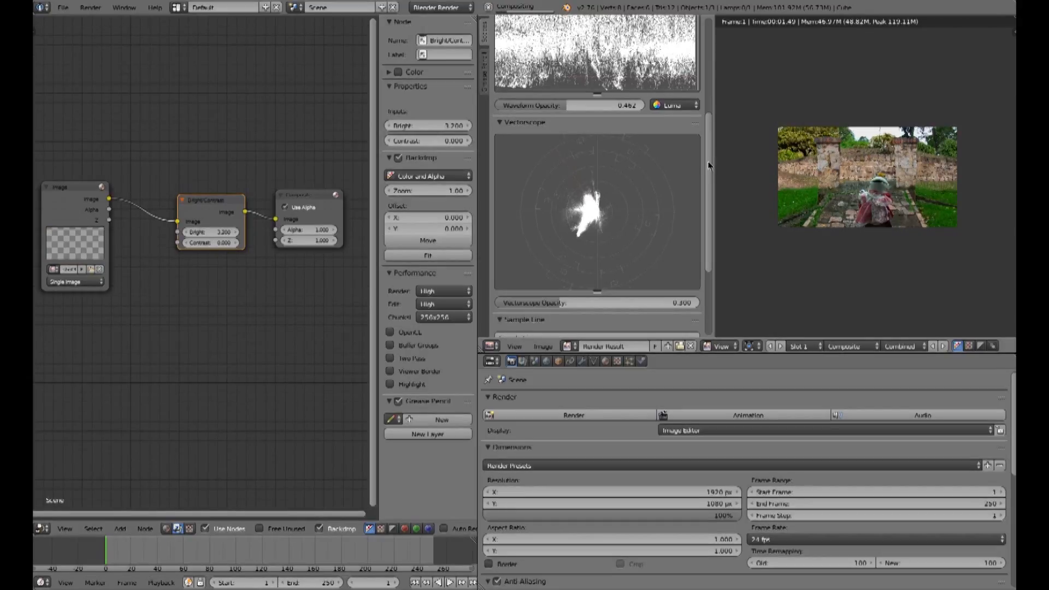
Step: Set the Bright/Contrast node's brightness to 1 while watching the waveform
scroll(646, 215, "up", 2)
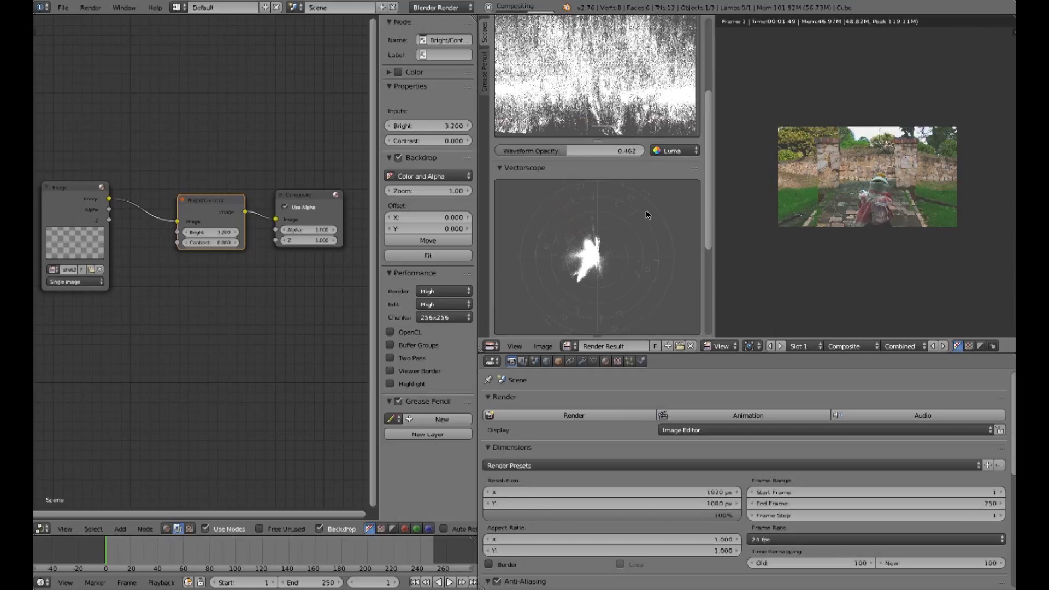
scroll(711, 180, "up", 2)
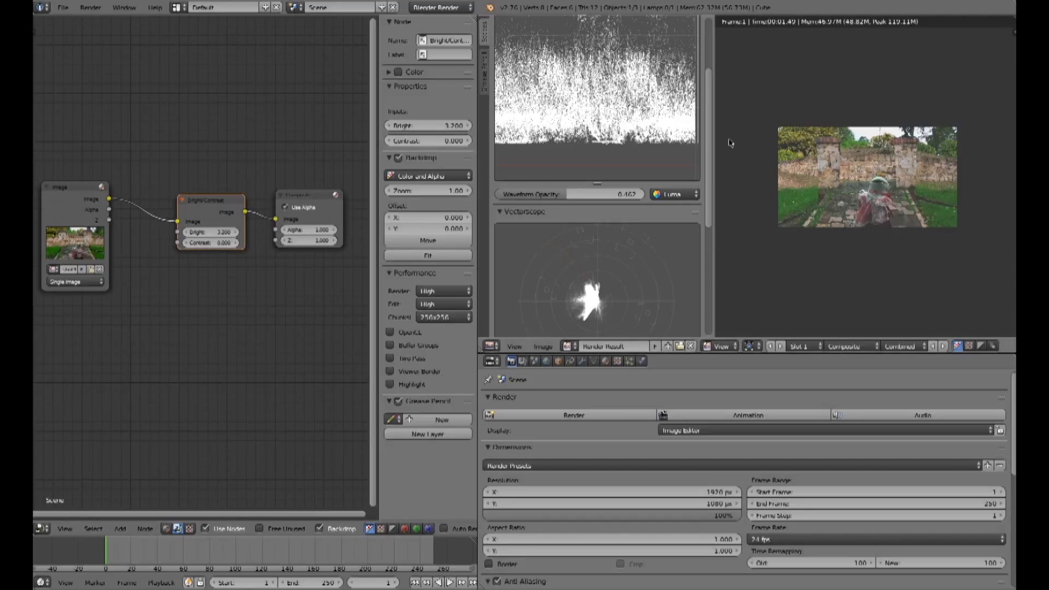
scroll(710, 167, "up", 2)
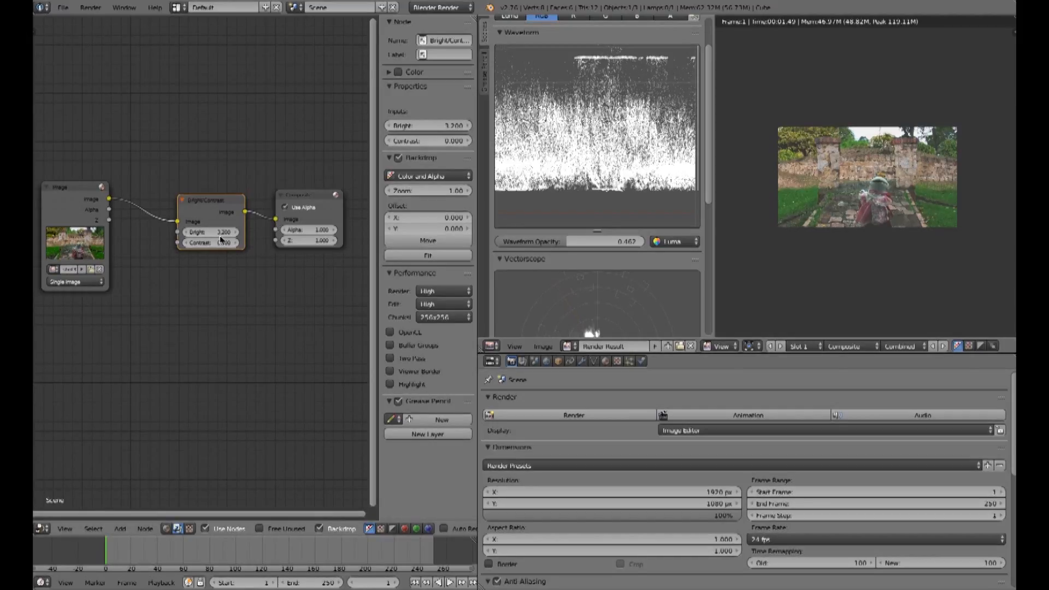
left_click_drag(218, 232, 161, 232)
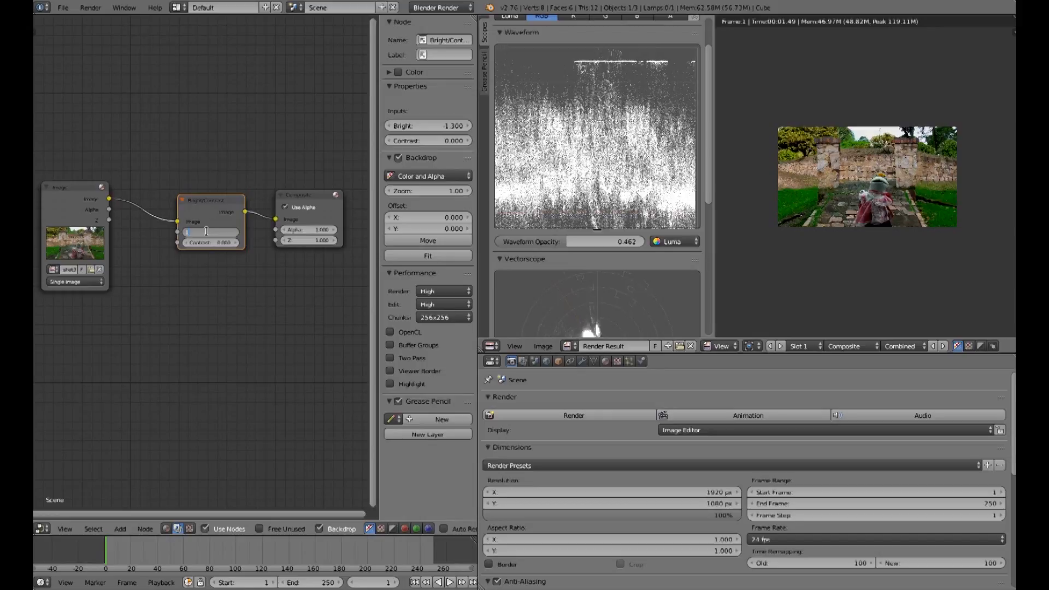
key("Return")
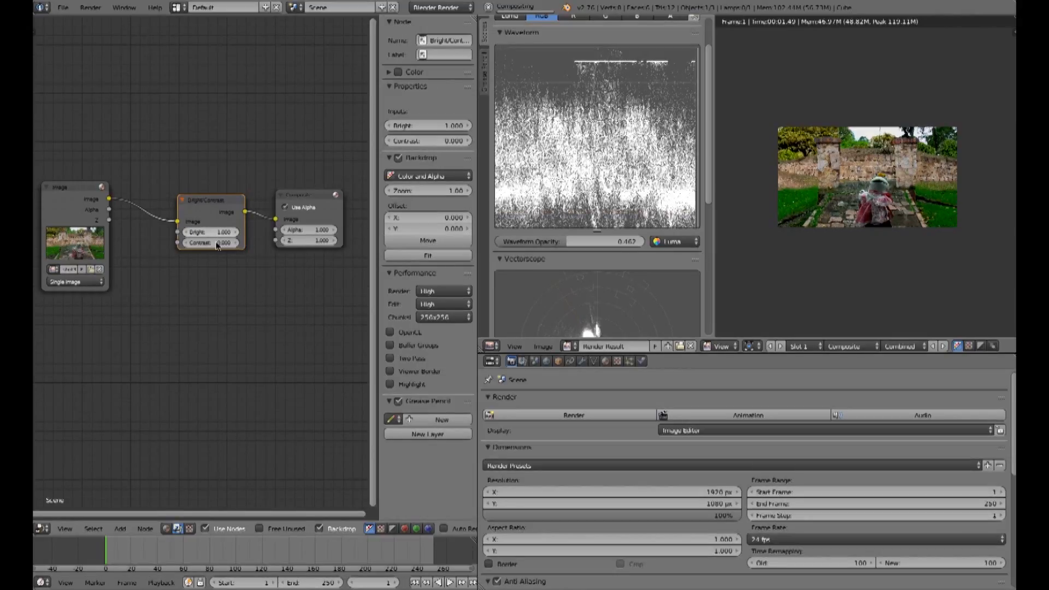
Step: Vary the Bright/Contrast node's contrast down to -1.5, then delete the Bright/Contrast node
mouse_move(210, 243)
left_mouse_down()
mouse_move(230, 242)
mouse_move(213, 246)
left_mouse_up()
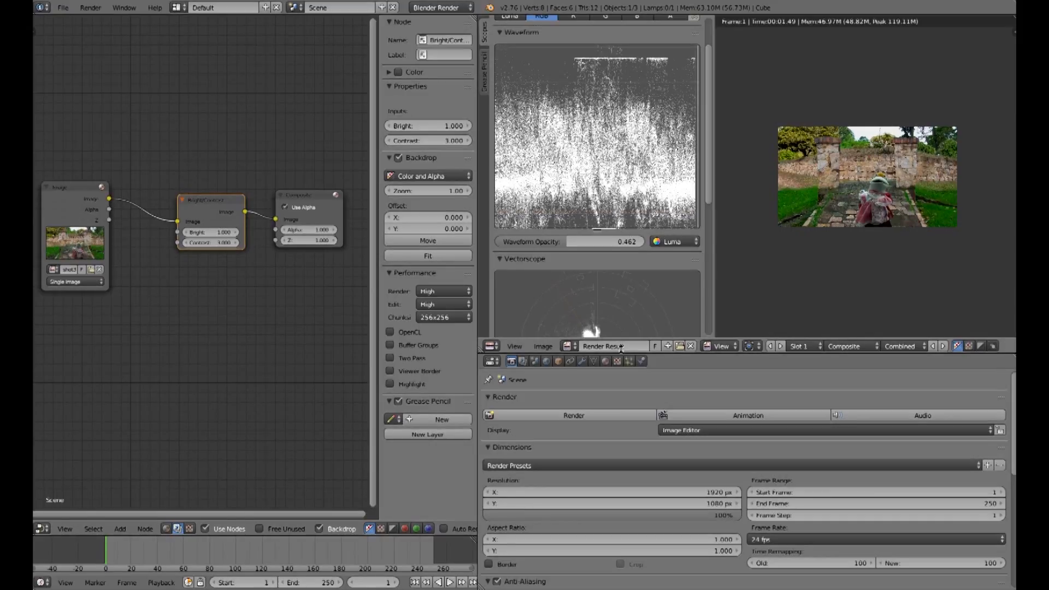
left_click(216, 243)
type("1")
key("Return")
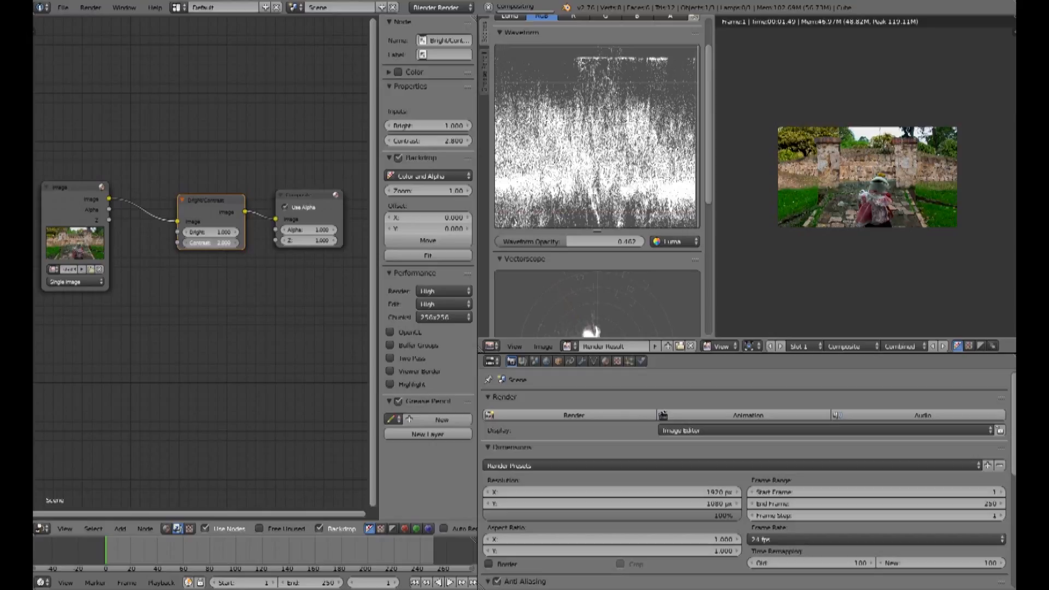
left_click_drag(215, 243, 211, 243)
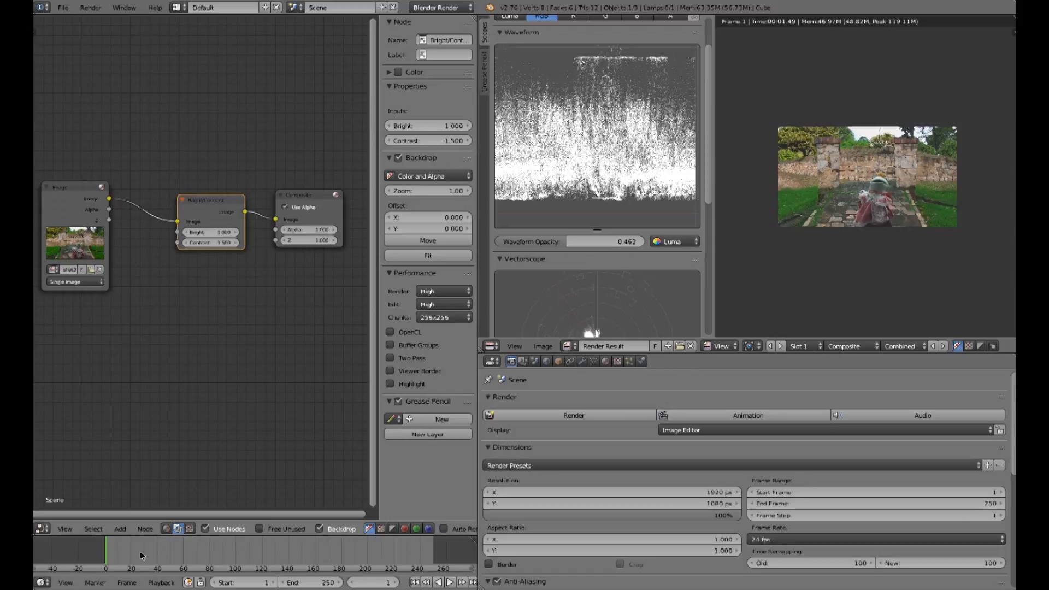
key("x")
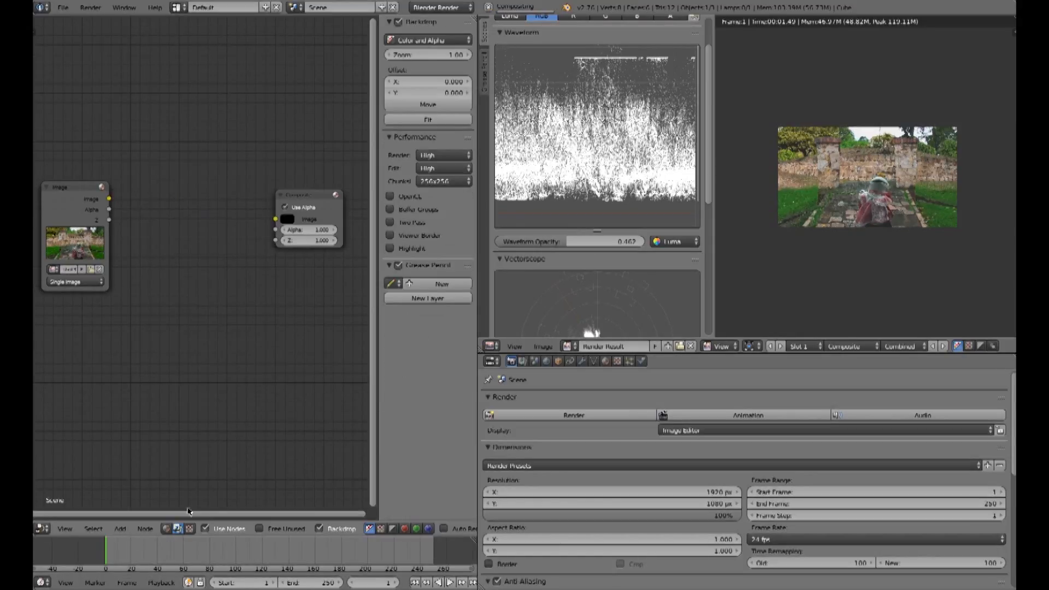
Step: Add a Hue Saturation Value node and connect it between the Image and Composite nodes
left_click(119, 528)
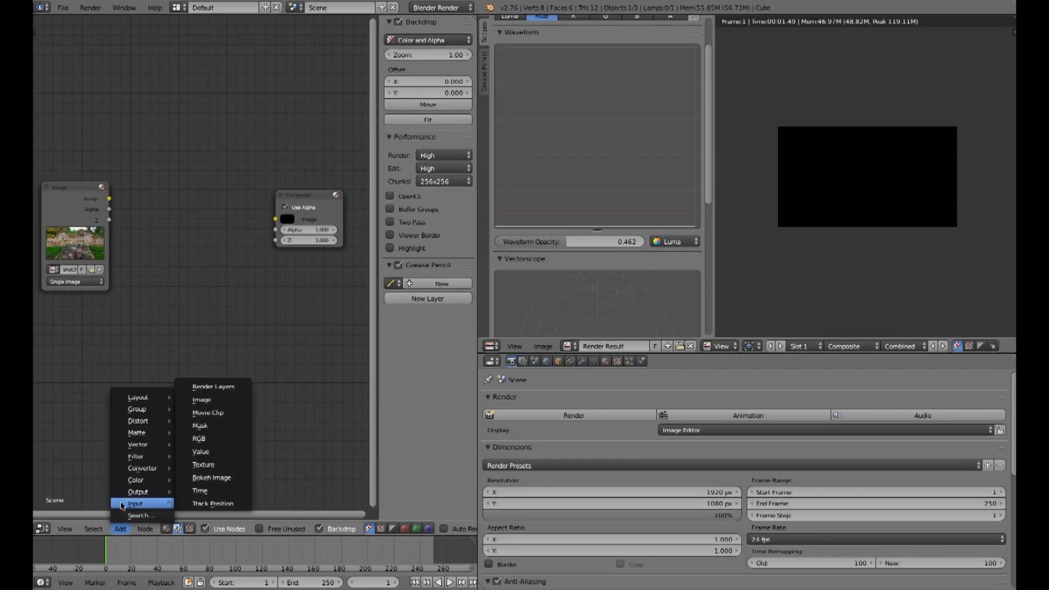
mouse_move(143, 483)
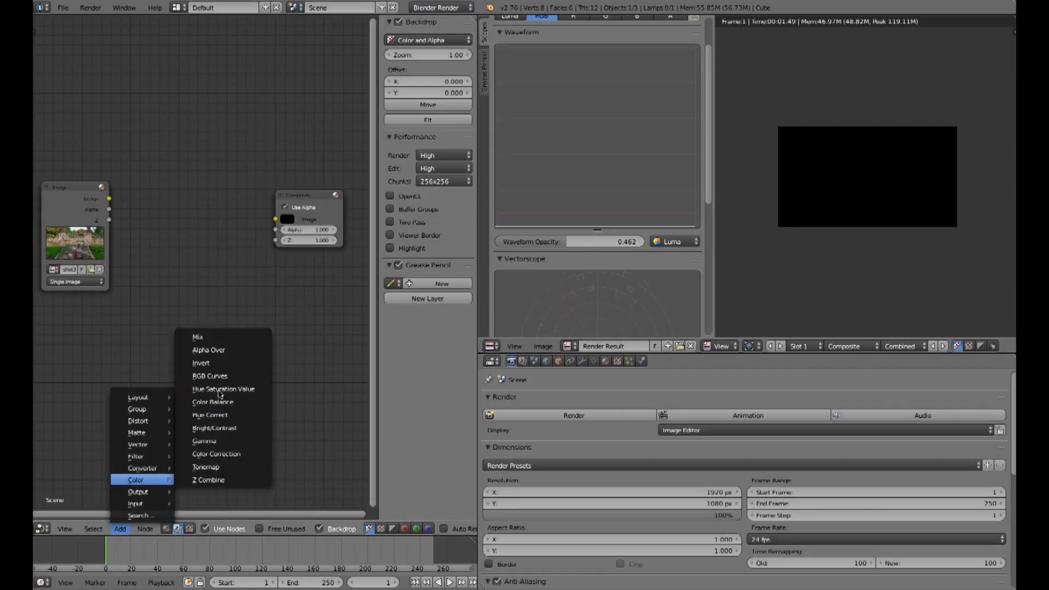
left_click(219, 389)
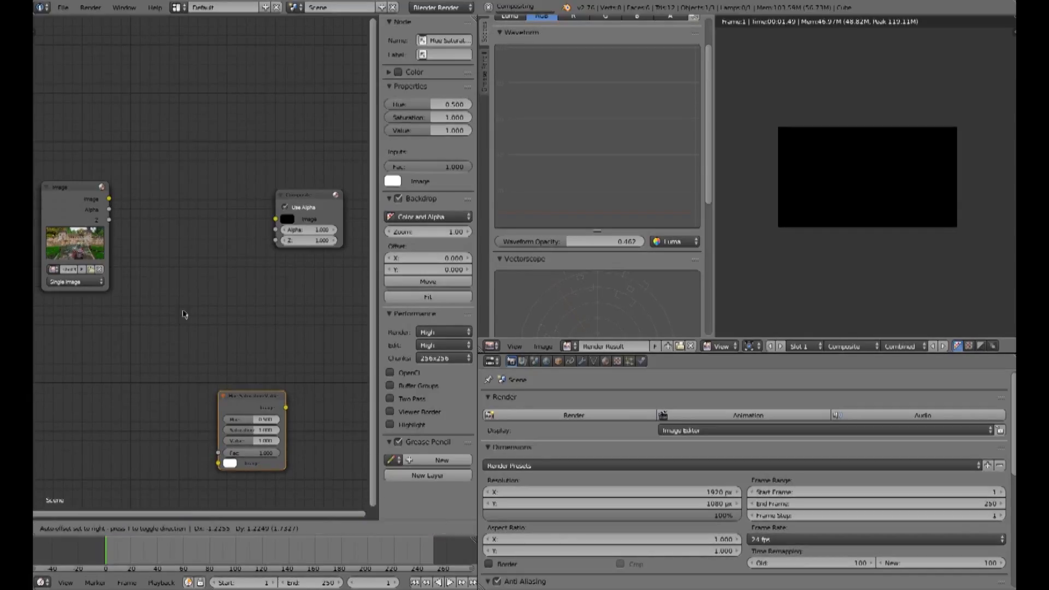
left_click(153, 172)
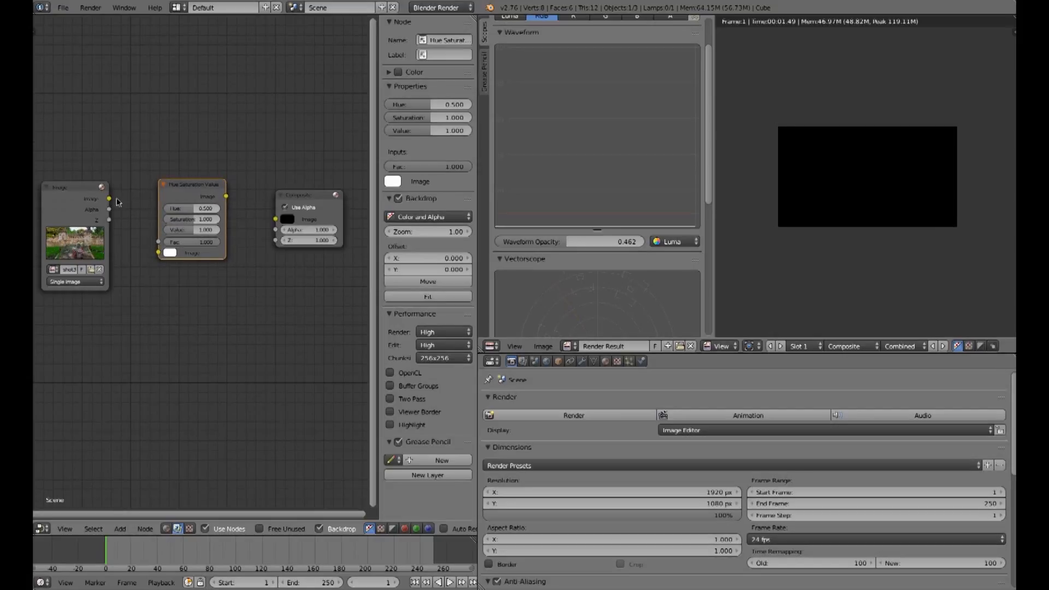
left_click_drag(109, 198, 159, 253)
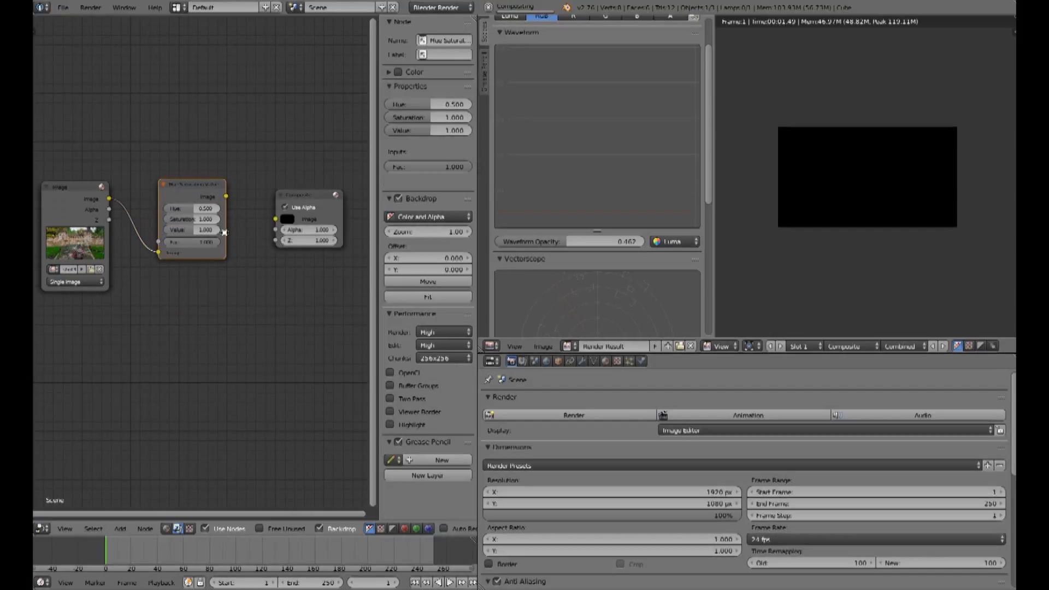
left_click_drag(226, 197, 282, 221)
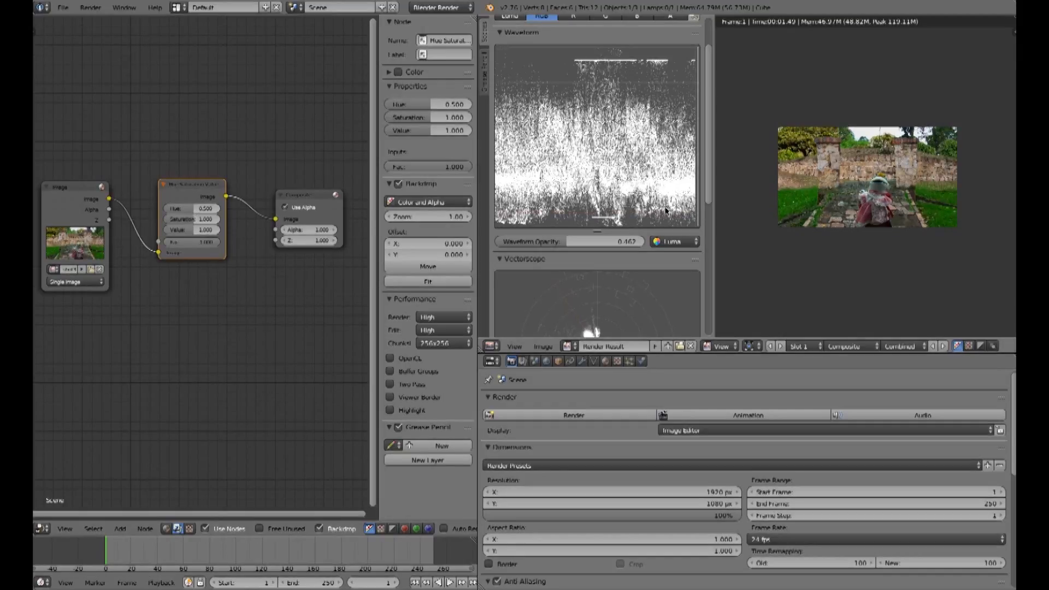
Step: Set the Hue Saturation Value node's hue to 0.464 and saturation to 0.727 while watching the vectorscope
scroll(601, 219, "down", 5)
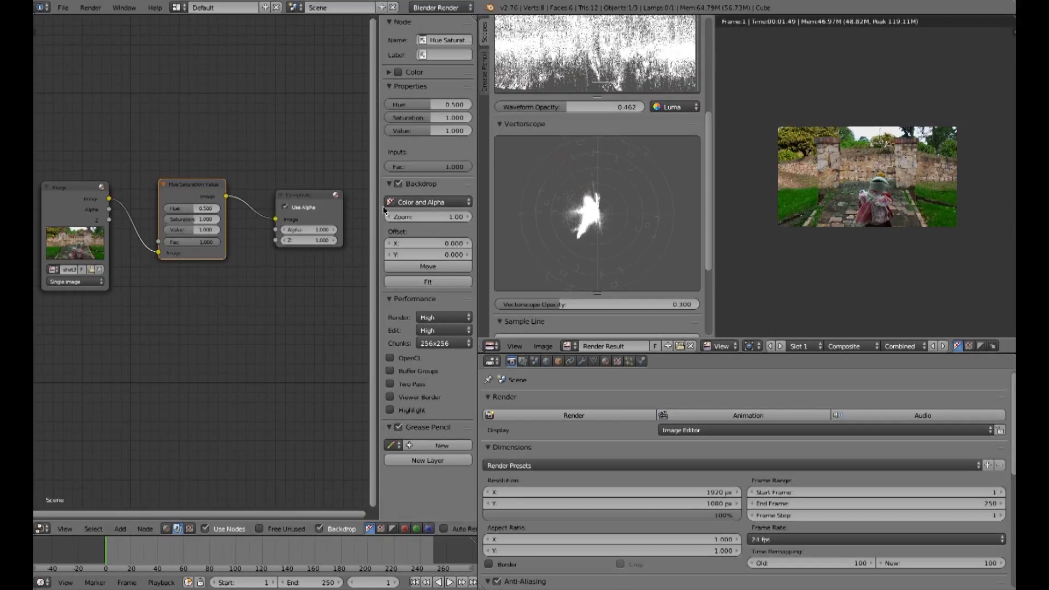
left_click_drag(194, 213, 217, 213)
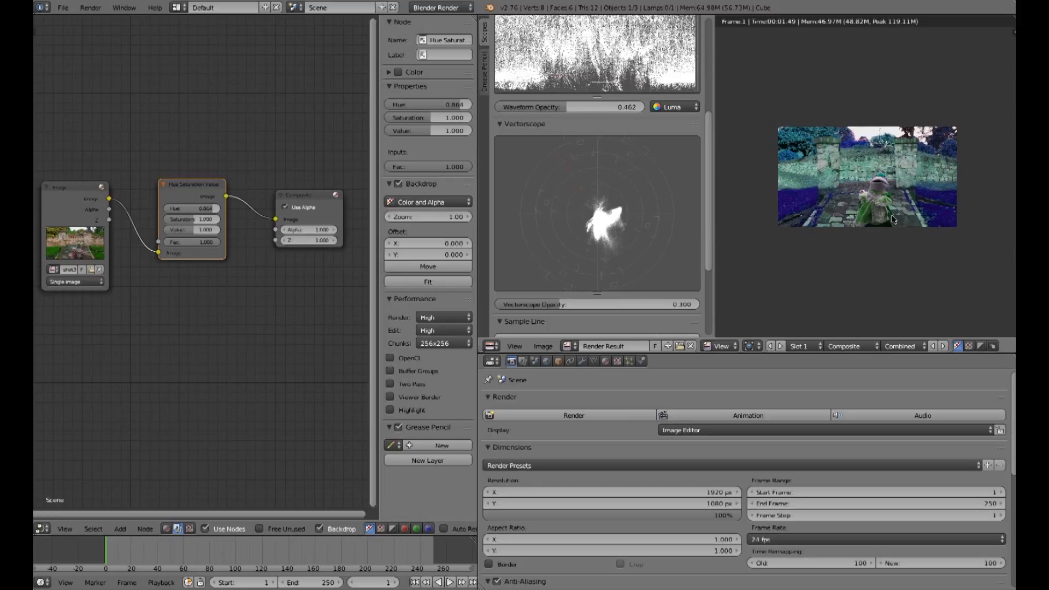
mouse_move(210, 208)
left_mouse_down()
mouse_move(181, 209)
mouse_move(189, 208)
left_mouse_up()
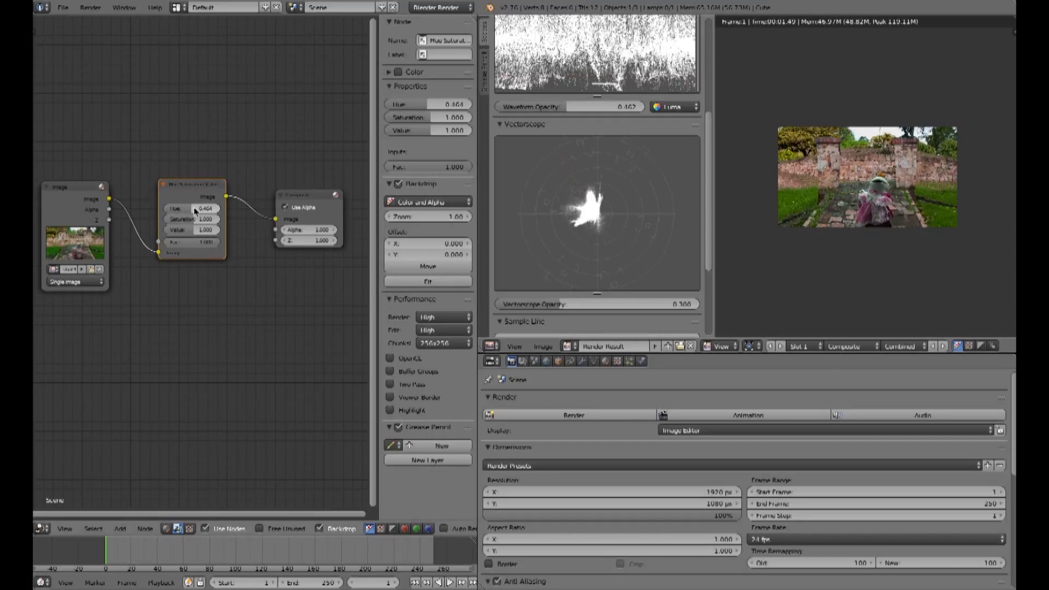
left_click_drag(192, 219, 213, 219)
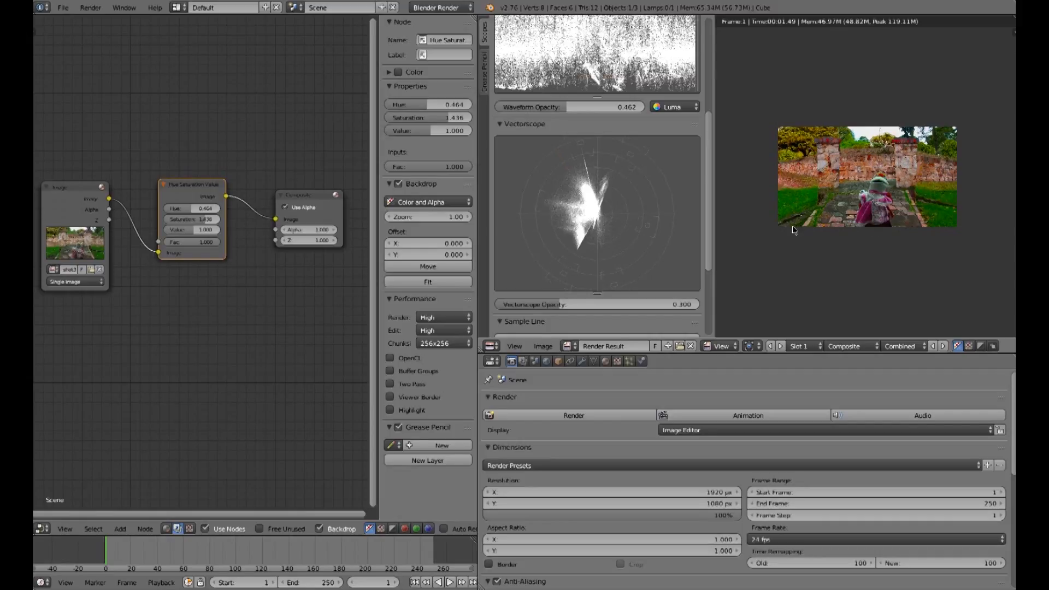
left_click_drag(207, 221, 175, 221)
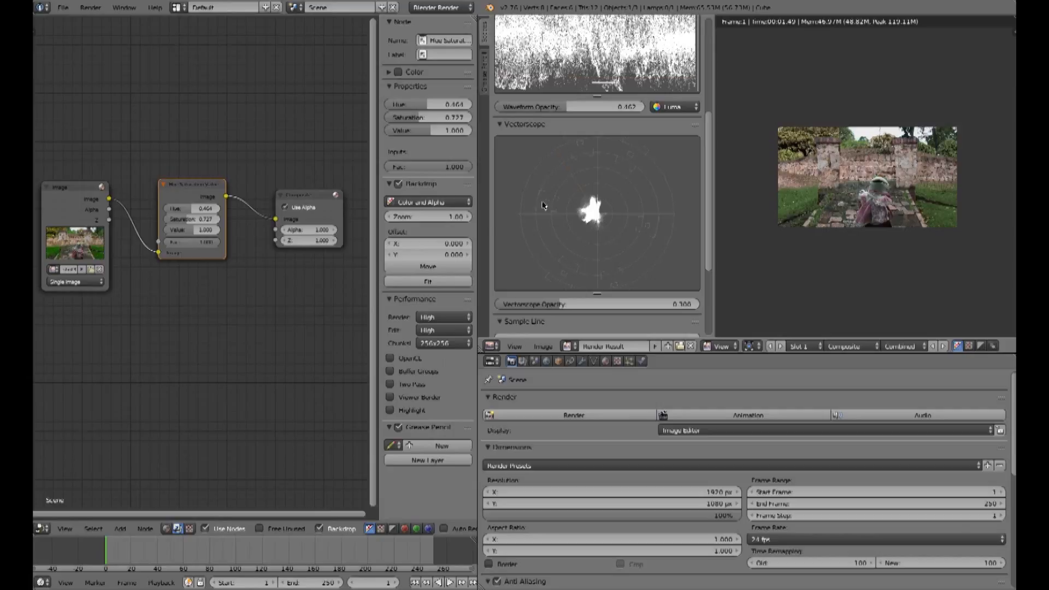
Step: Set the Hue Saturation Value node's value to 1.673 while bringing the waveform into view
left_click_drag(194, 233, 213, 230)
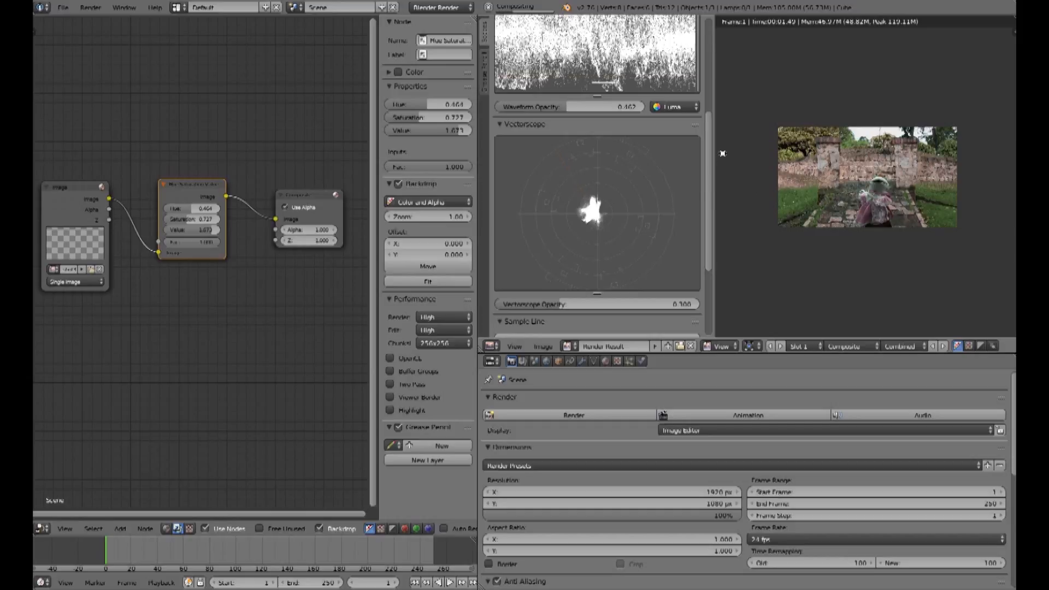
scroll(708, 169, "up", 2)
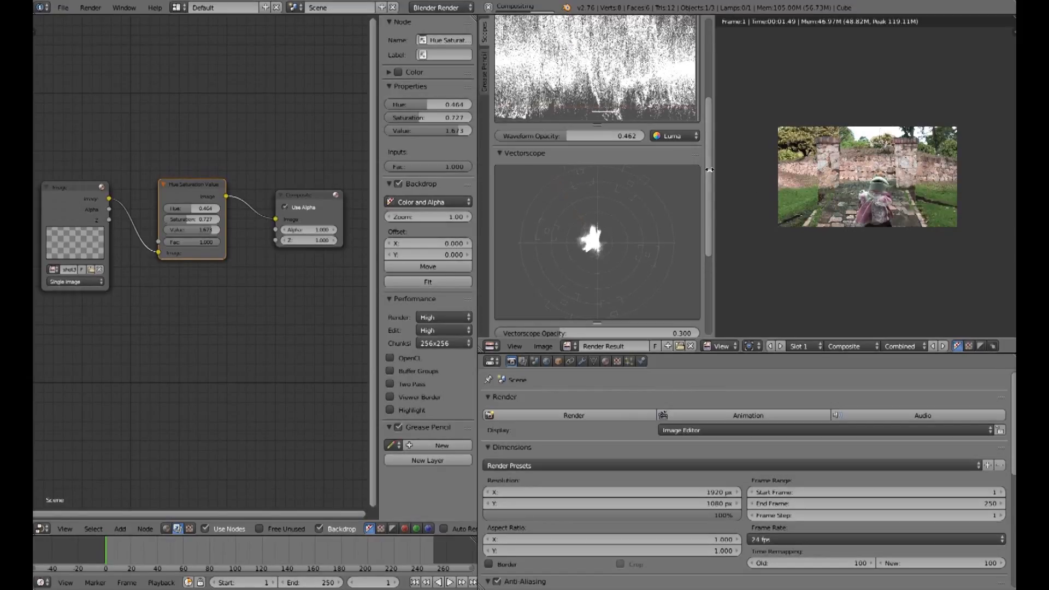
scroll(709, 169, "up", 6)
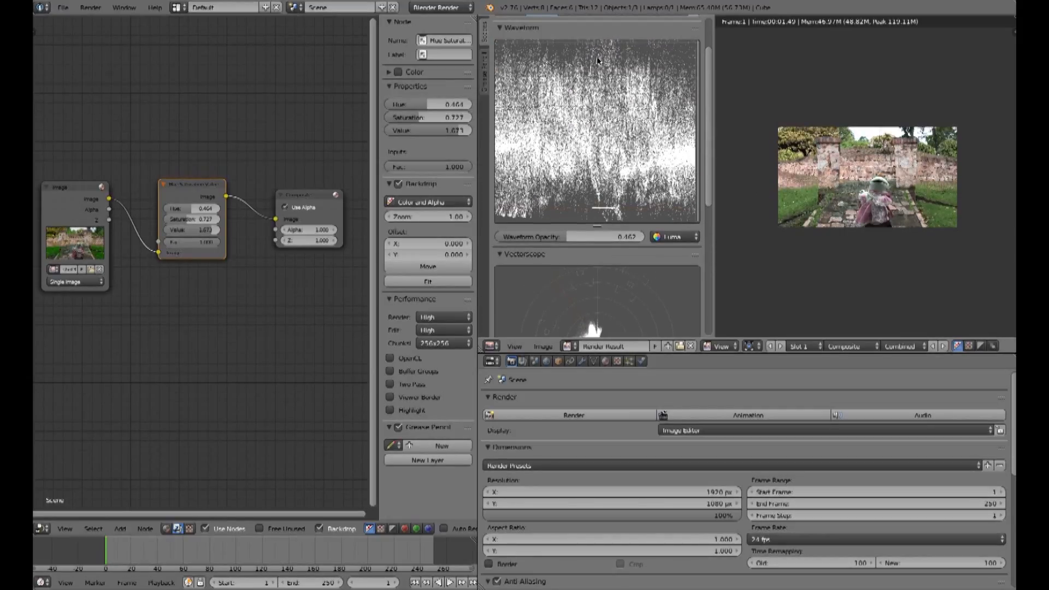
Step: Vary the Hue Saturation Value node's value down to 0.504 and up to 1.436, then delete the node
left_click_drag(209, 230, 178, 230)
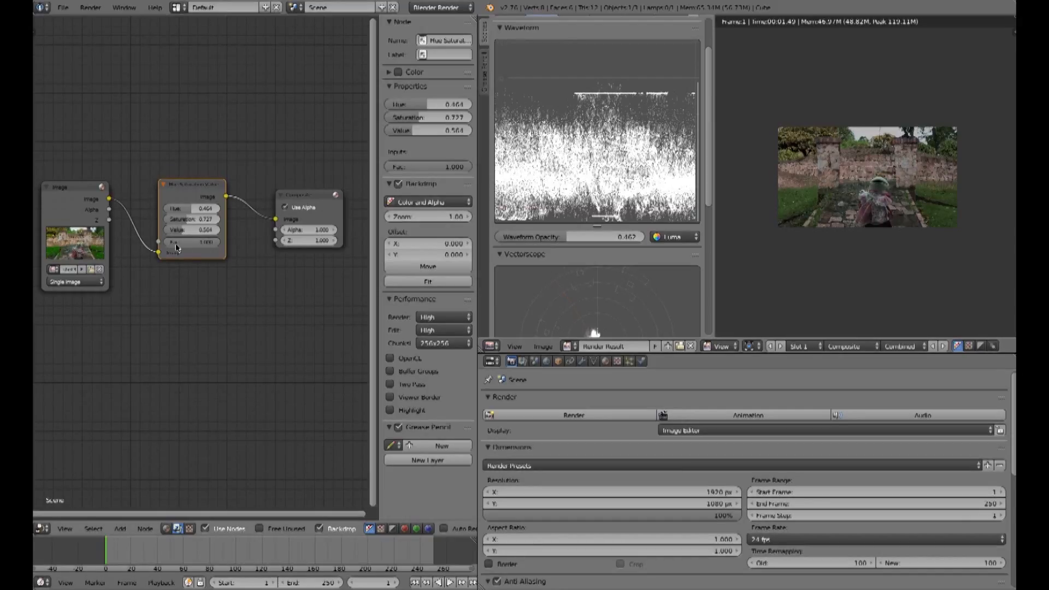
left_click_drag(184, 232, 202, 232)
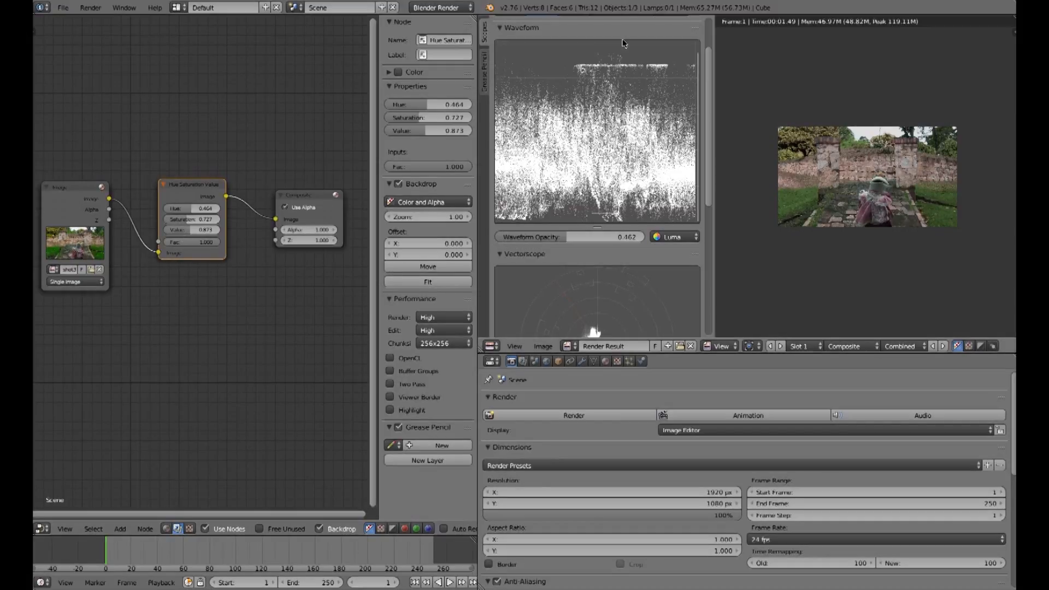
left_click_drag(190, 231, 211, 230)
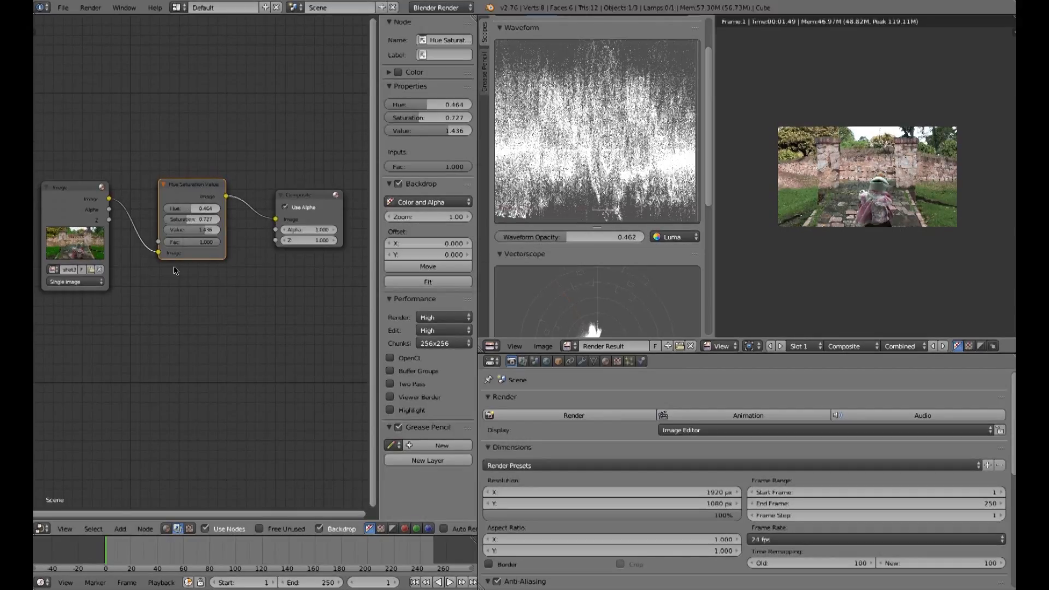
left_click_drag(158, 252, 276, 218)
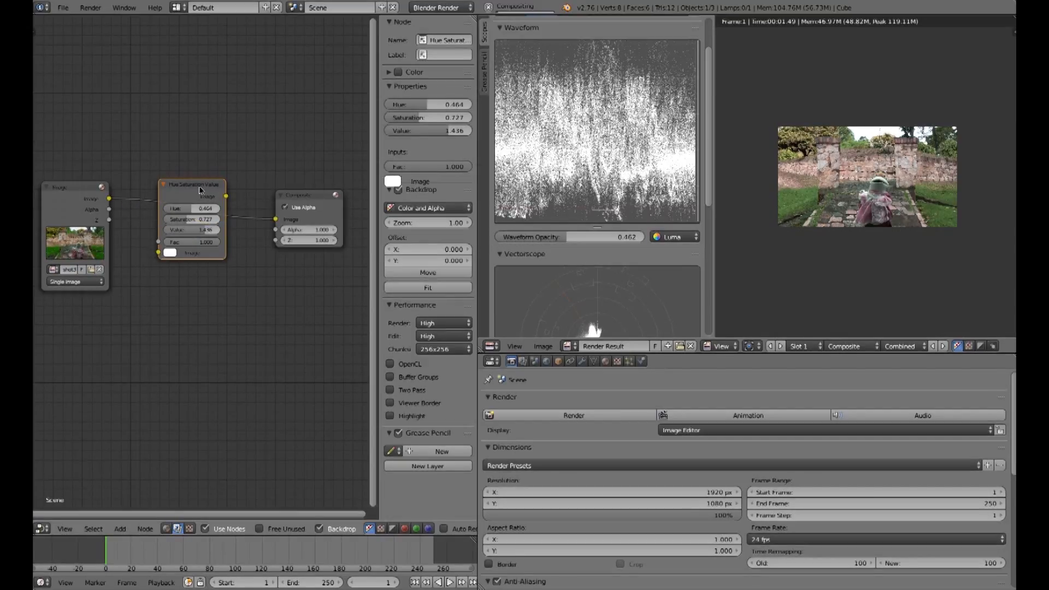
key("x")
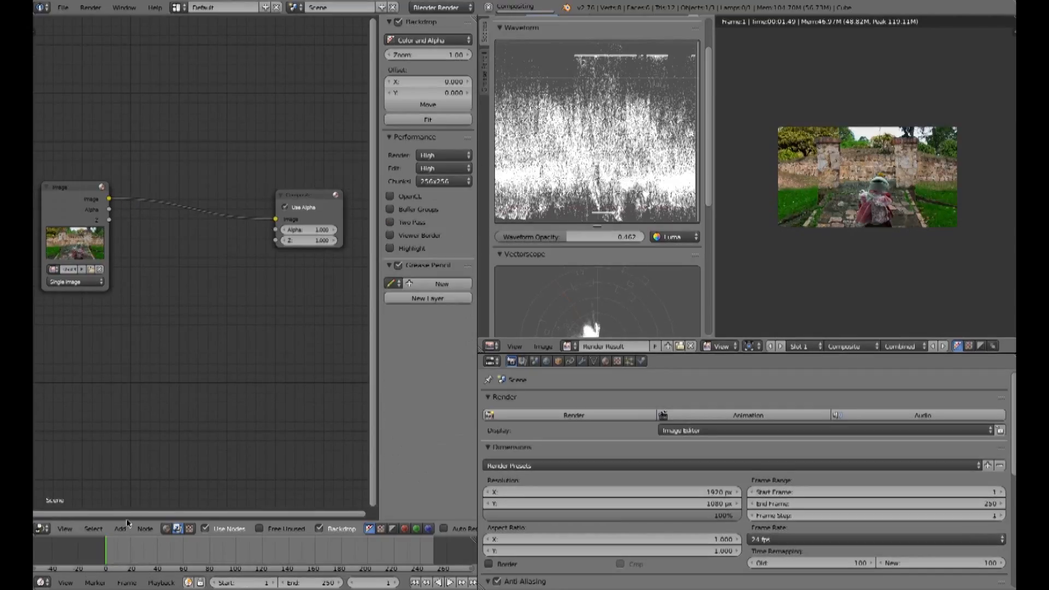
Step: Add a Color Correction node and connect it between the Image and Composite nodes
left_click(119, 531)
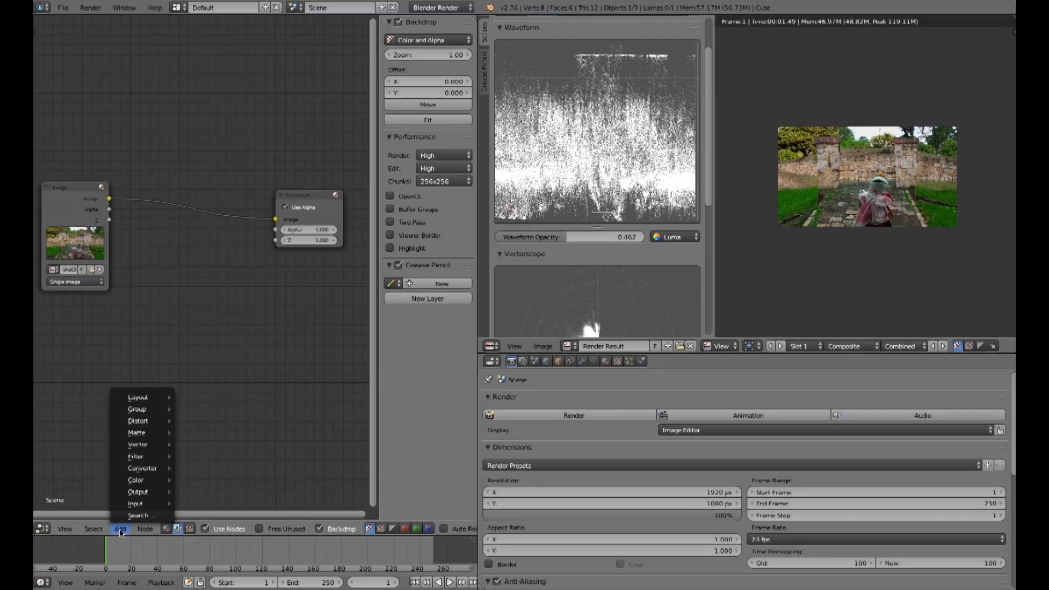
mouse_move(128, 487)
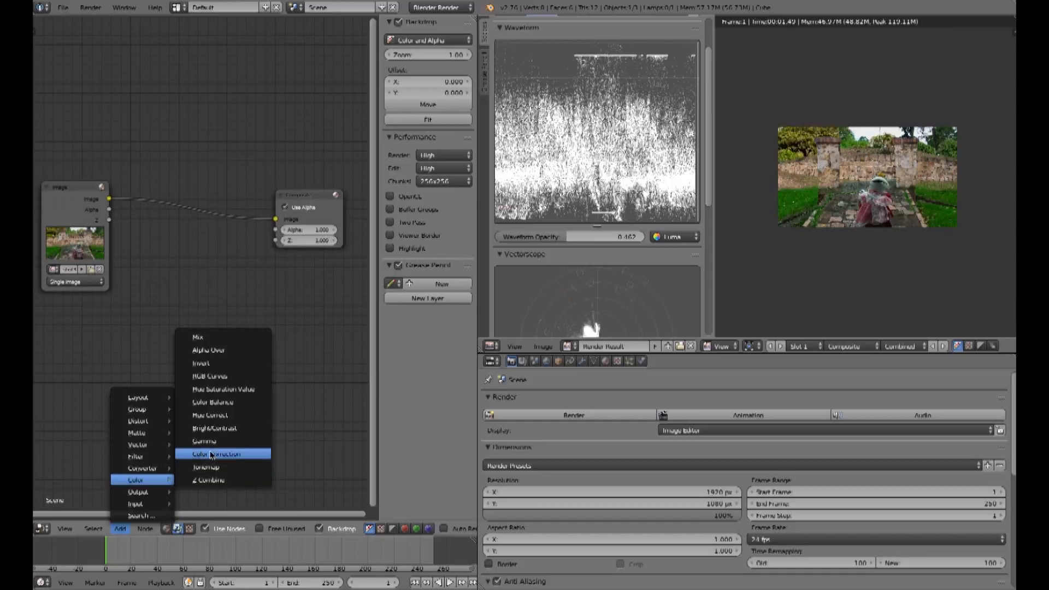
left_click(216, 454)
left_click(216, 455)
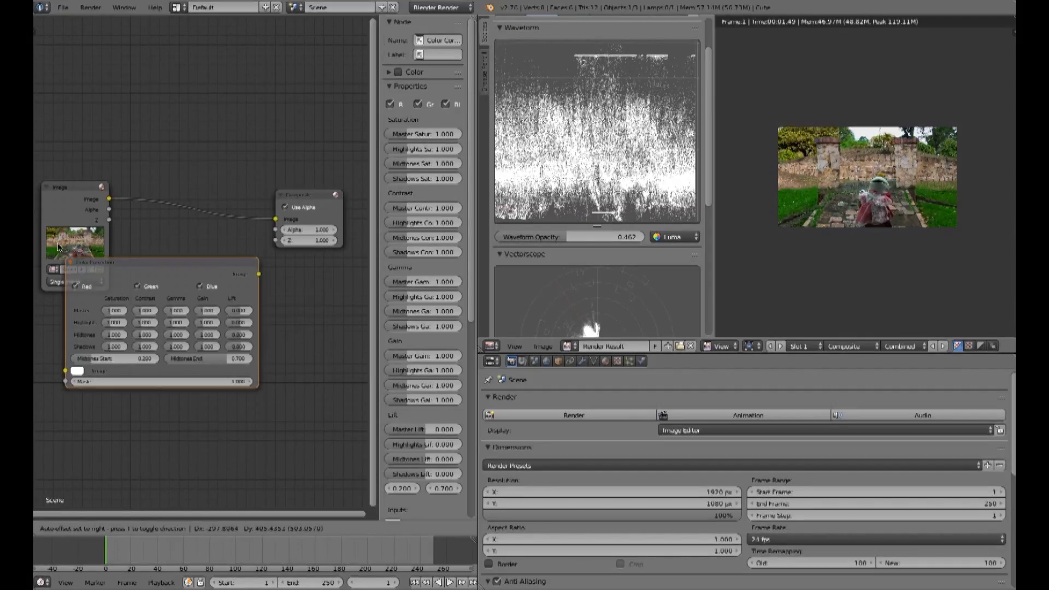
left_click(82, 198)
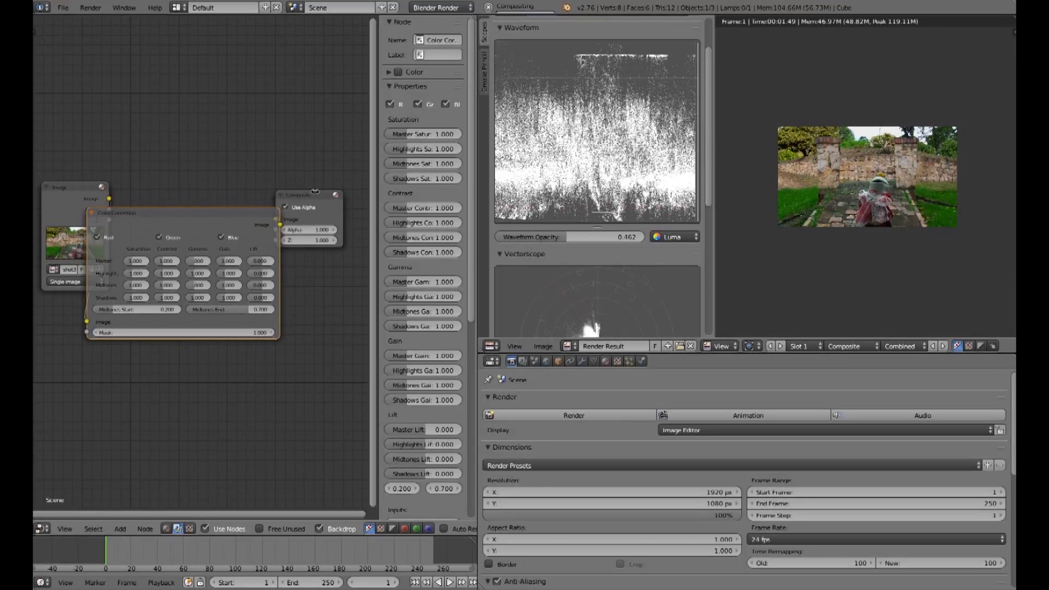
left_click_drag(80, 196, 72, 223)
middle_click_drag(264, 282, 194, 277)
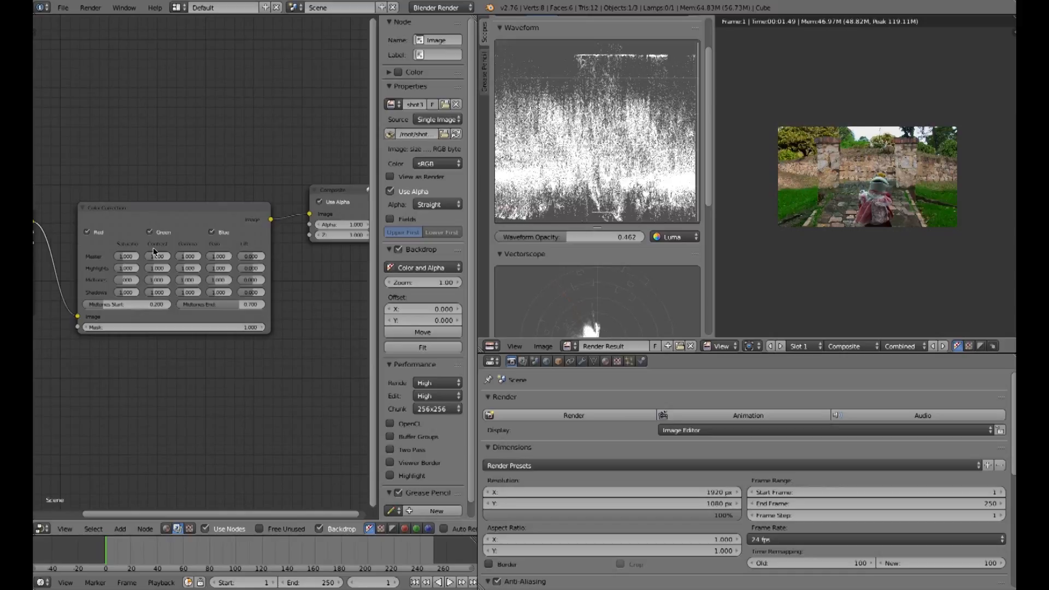
Step: Widen the sidebar and turn off the Color Correction node's Green channel, toggling Red off and back on
left_click(213, 216)
left_click_drag(376, 143, 319, 143)
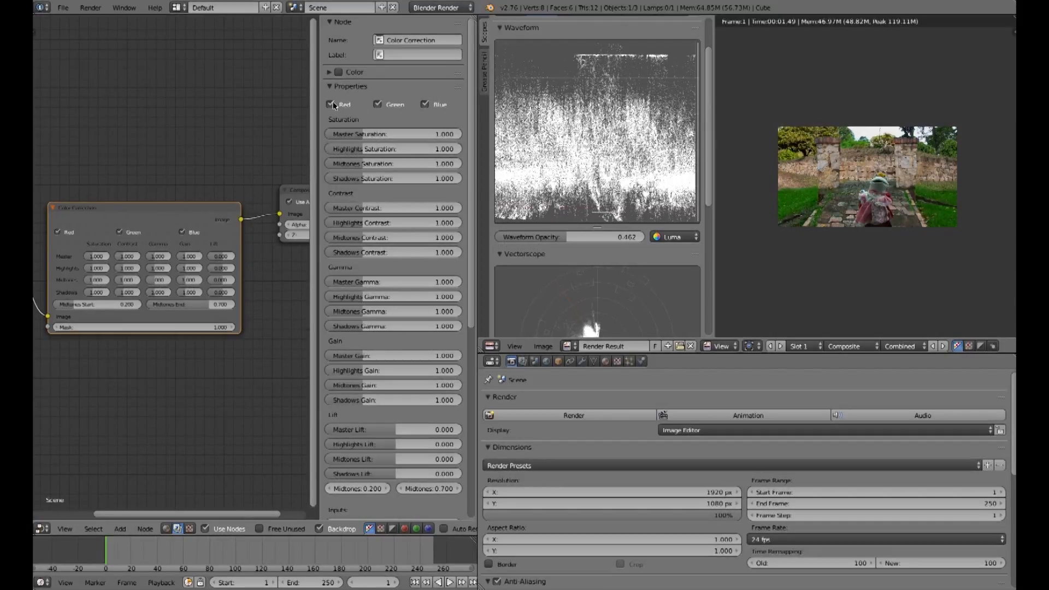
left_click(331, 105)
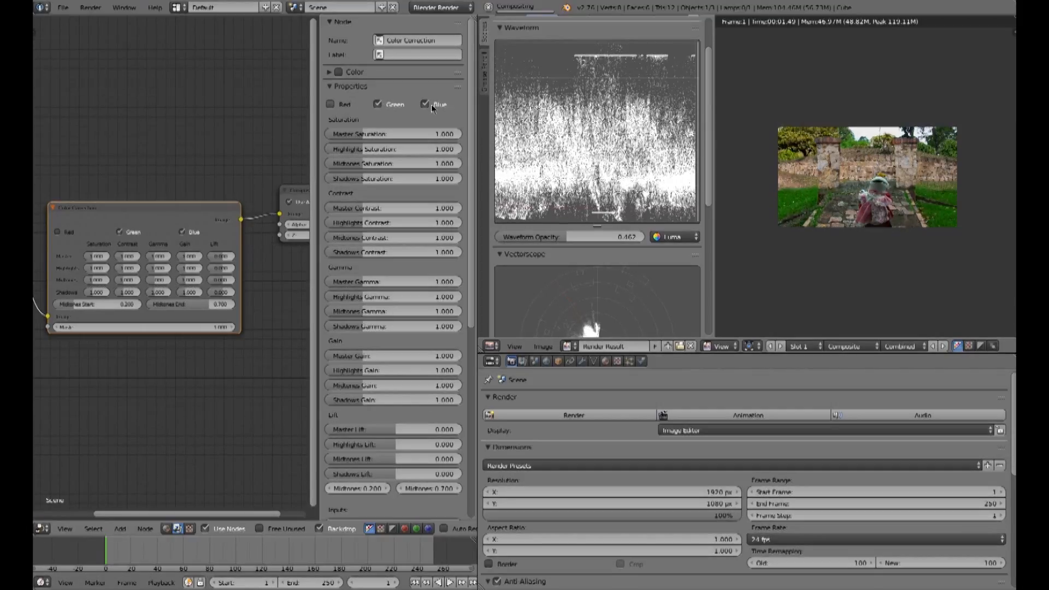
left_click(377, 104)
left_click(331, 105)
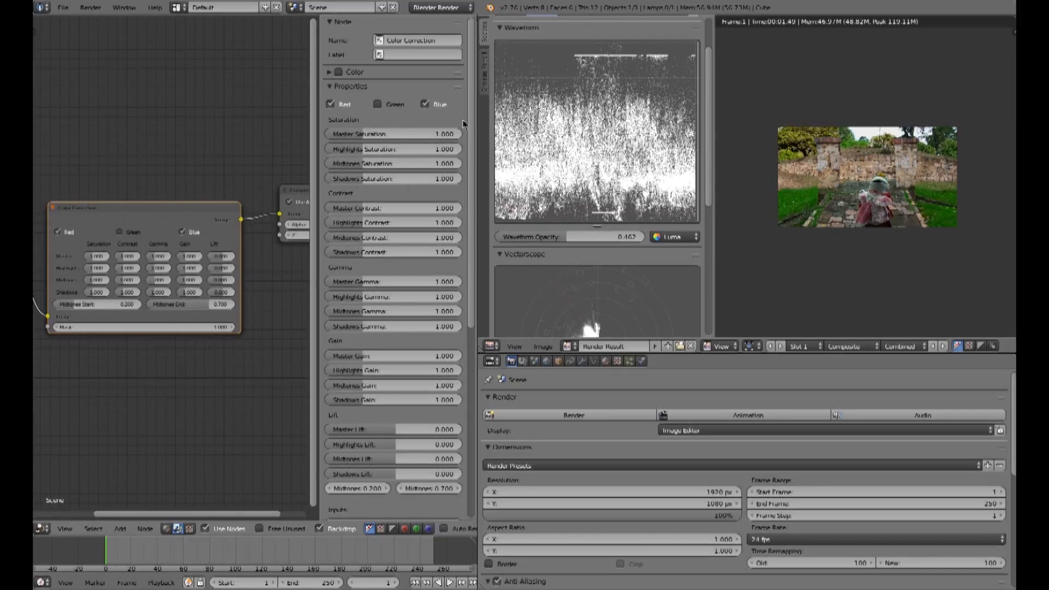
Step: Vary the Color Correction node's Master Gamma up to 1.375 and down to 0.732, then reset it to 1
scroll(472, 124, "down", 2)
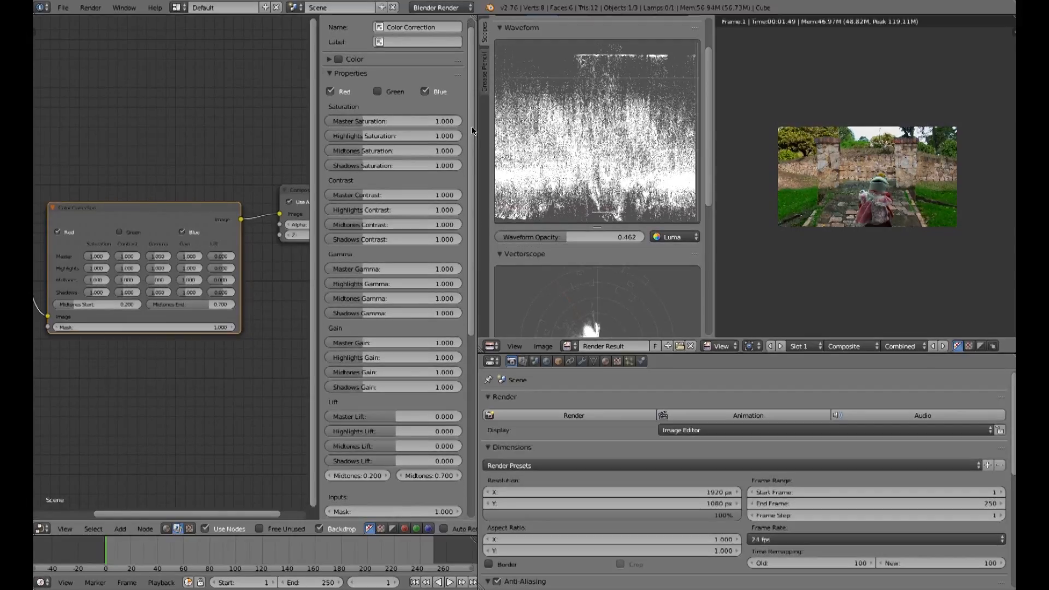
scroll(472, 129, "down", 2)
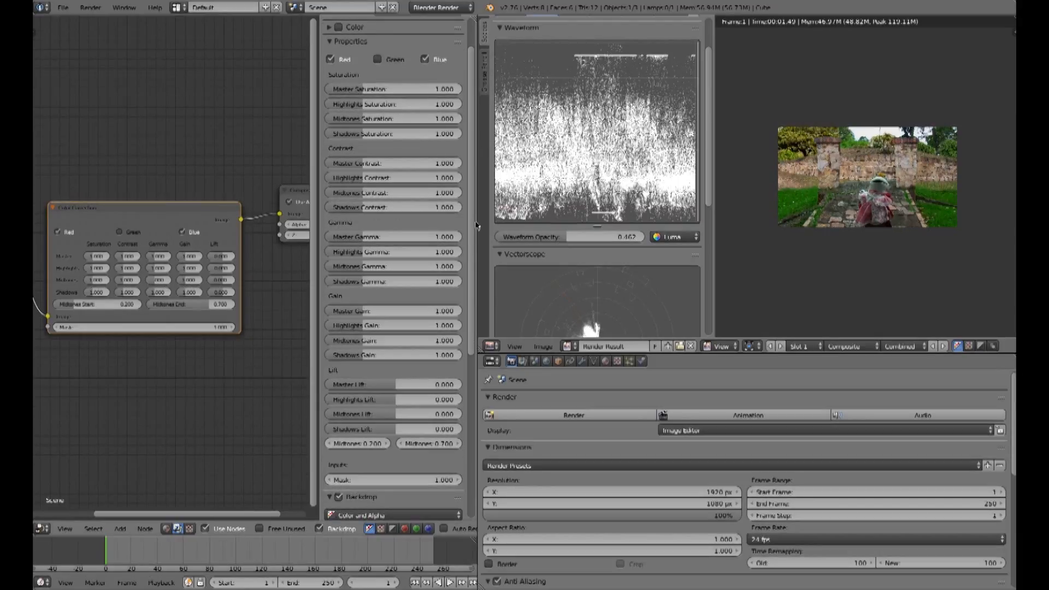
scroll(390, 145, "down", 5)
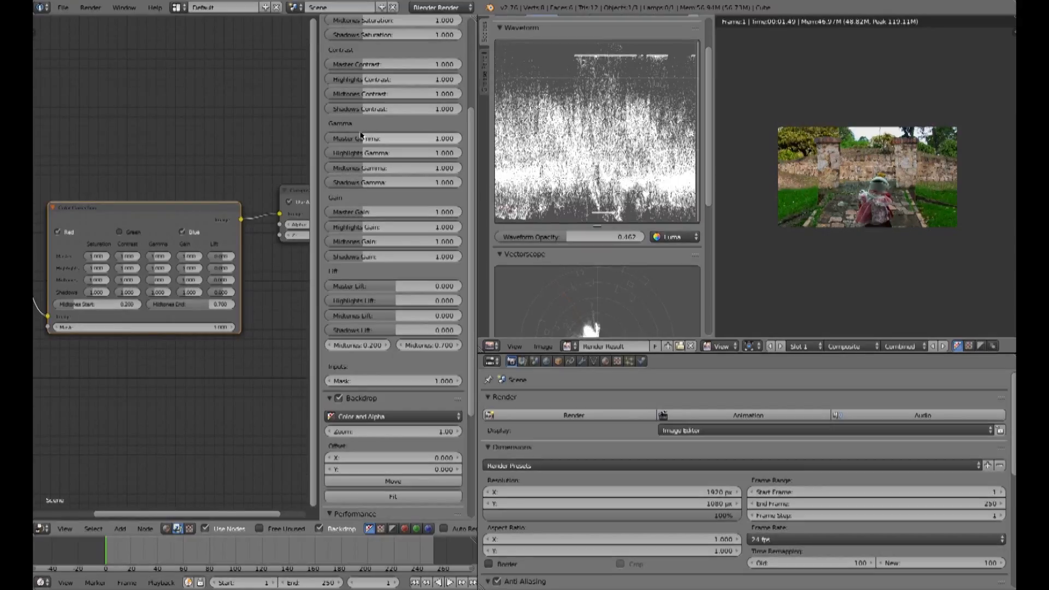
left_click_drag(360, 137, 372, 138)
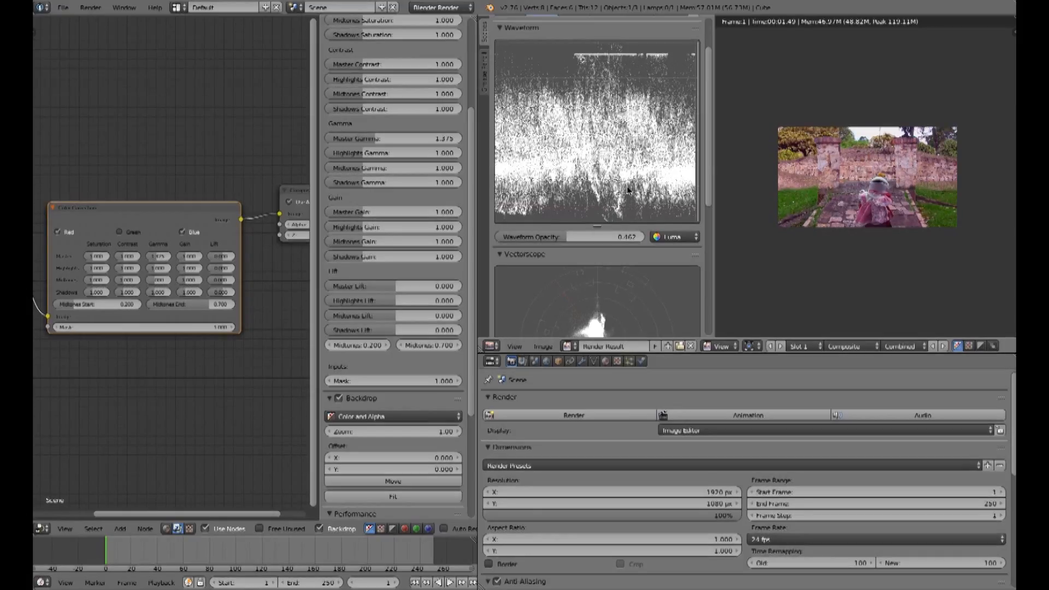
left_click_drag(378, 137, 358, 137)
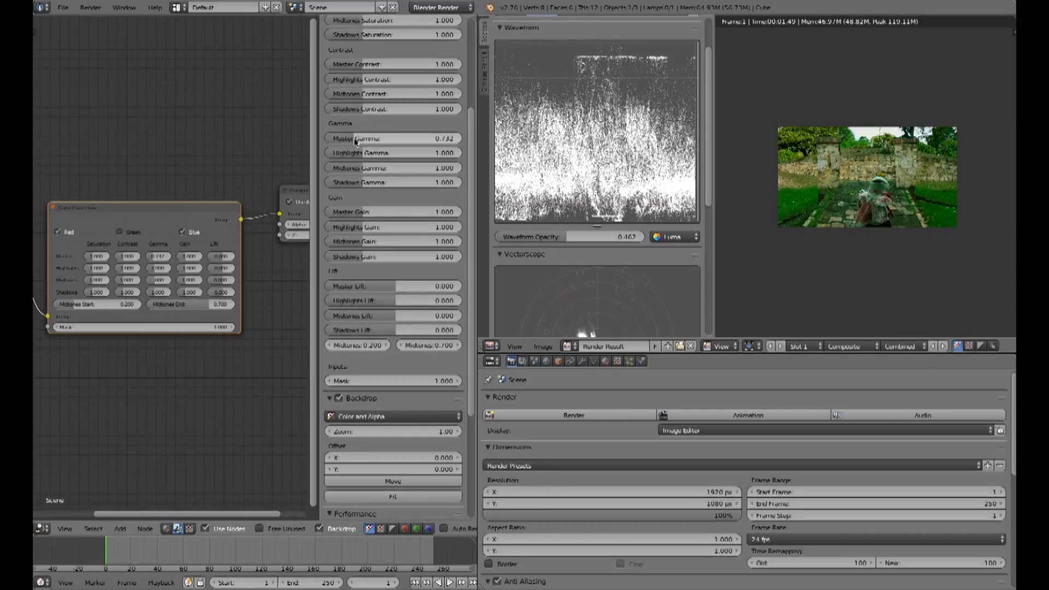
left_click(442, 137)
type("1")
key("Return")
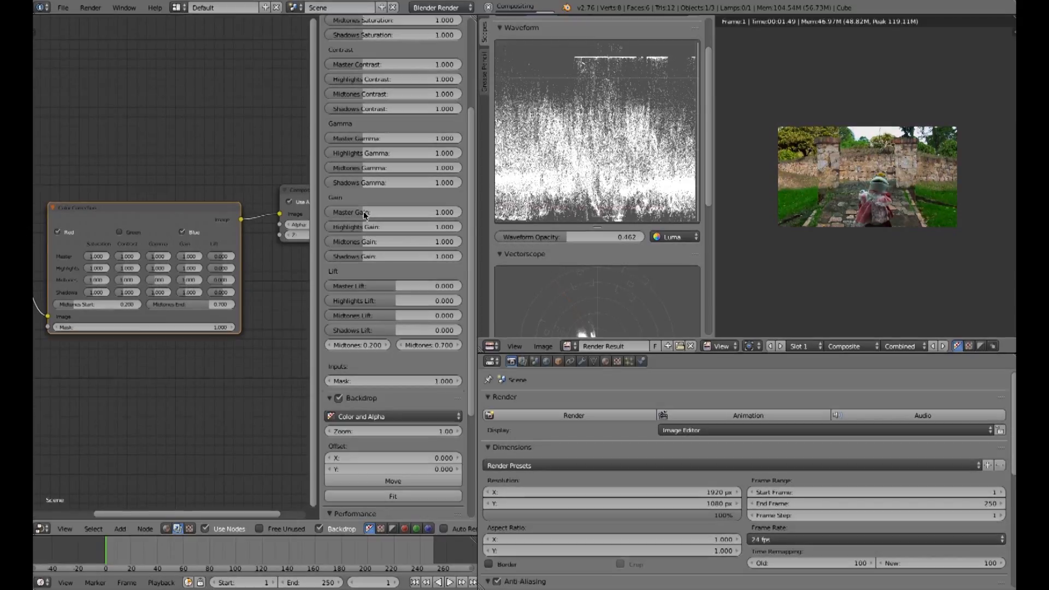
Step: Set the Color Correction node's Master Gain to 1.2, then to 1.4
left_click(411, 213)
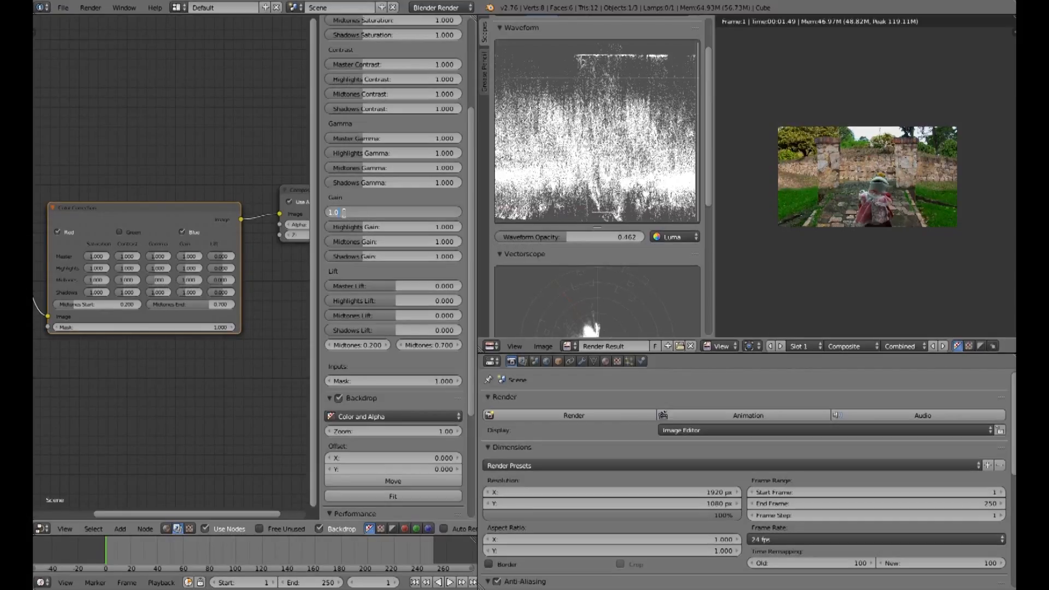
key("BackSpace")
key("BackSpace")
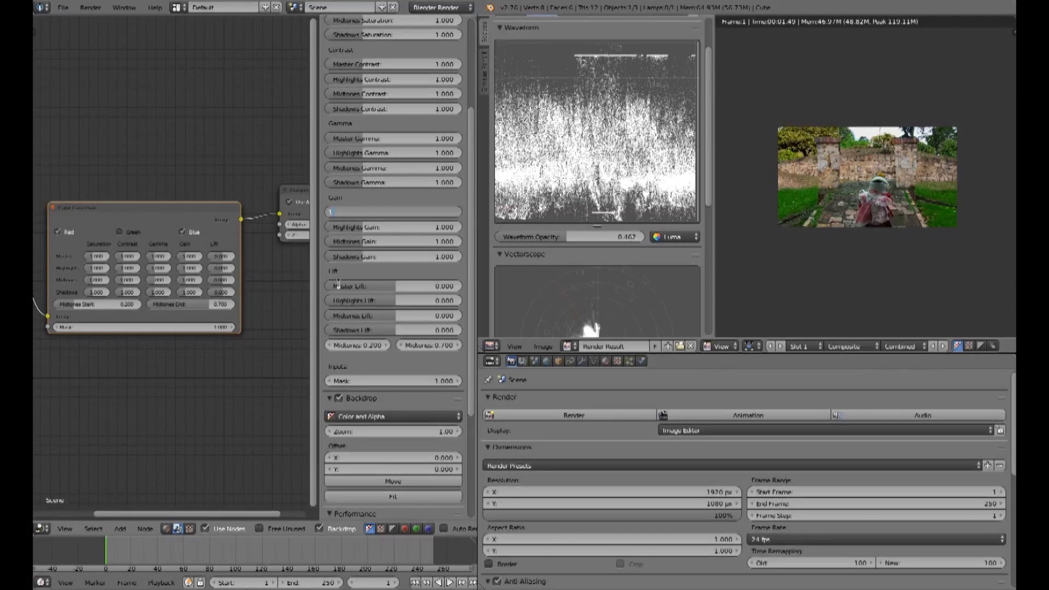
type(".2")
key("Return")
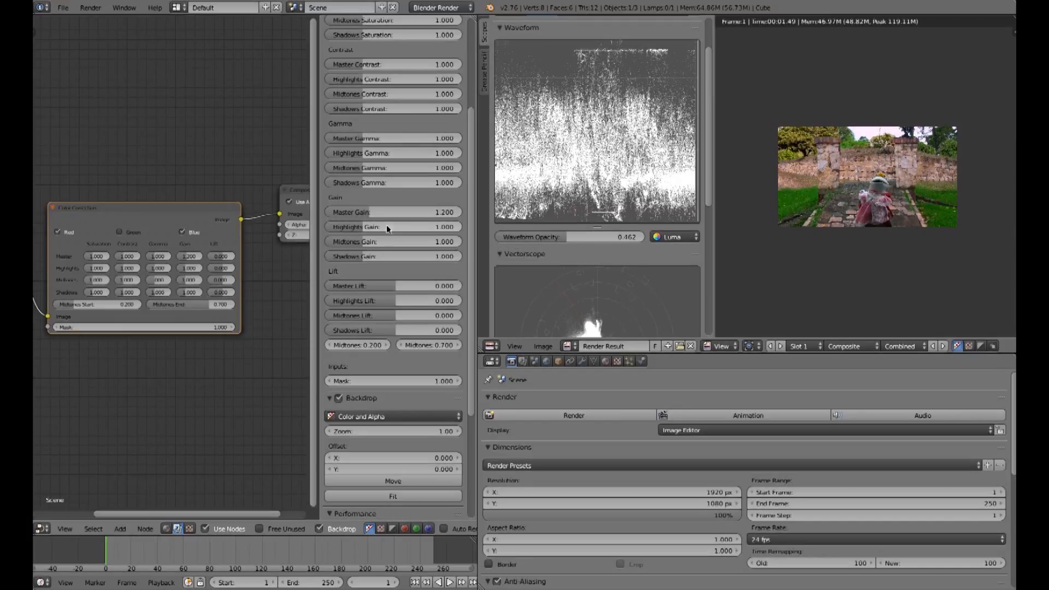
left_click(362, 214)
type("1")
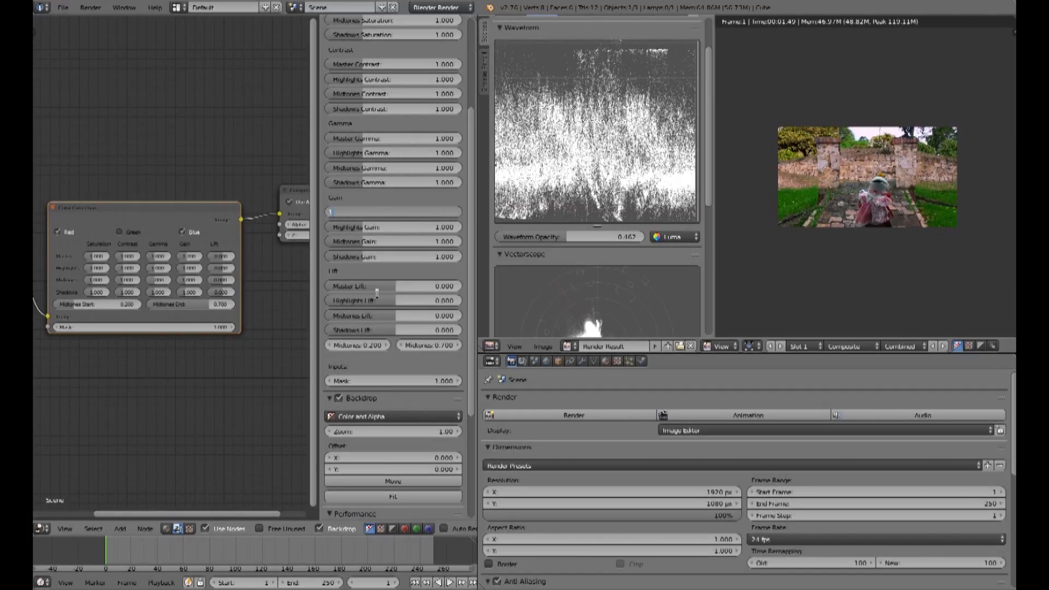
type(".4")
key("Return")
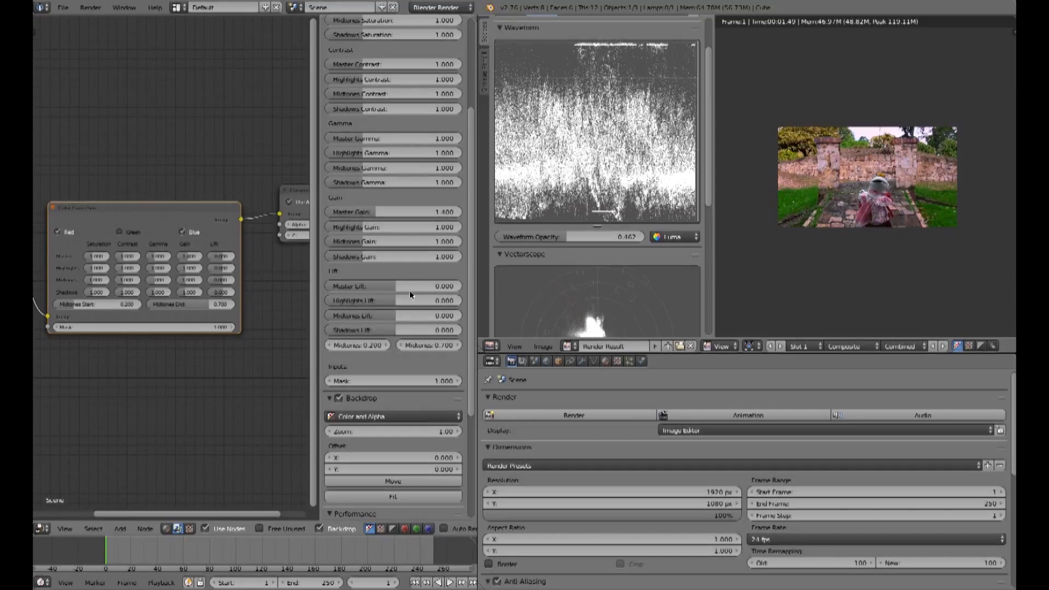
Step: Vary the Master Lift up to 0.152 and down to -0.045, then reset it to 0
left_click(394, 286)
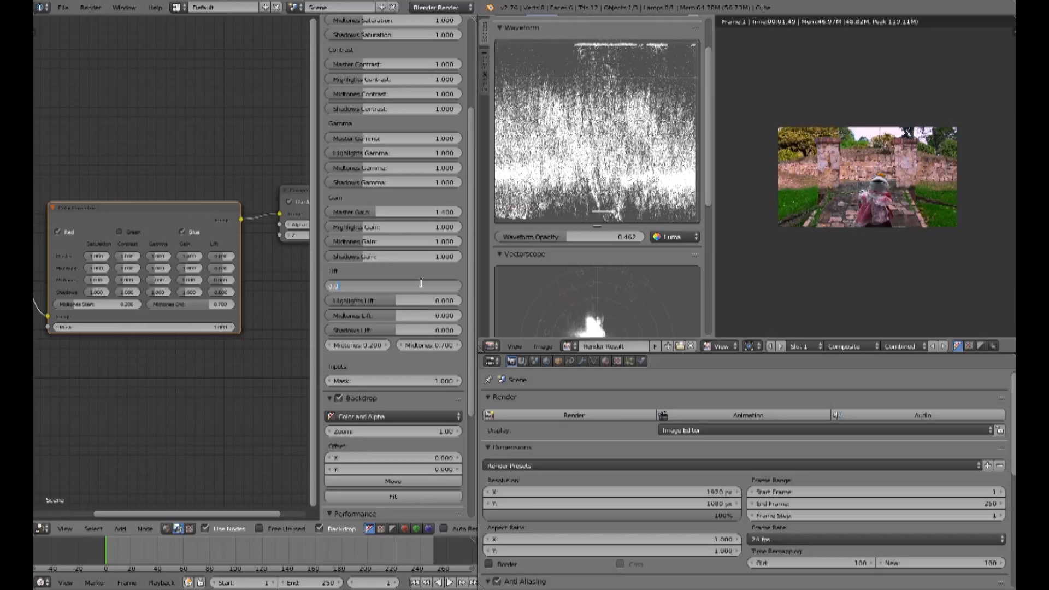
key("Return")
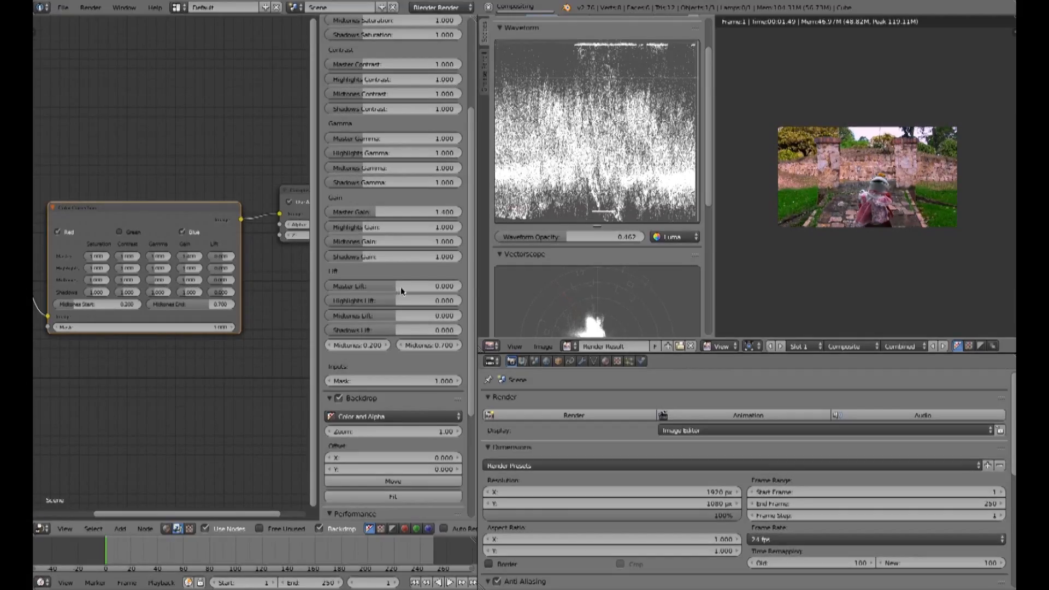
left_click_drag(396, 286, 404, 286)
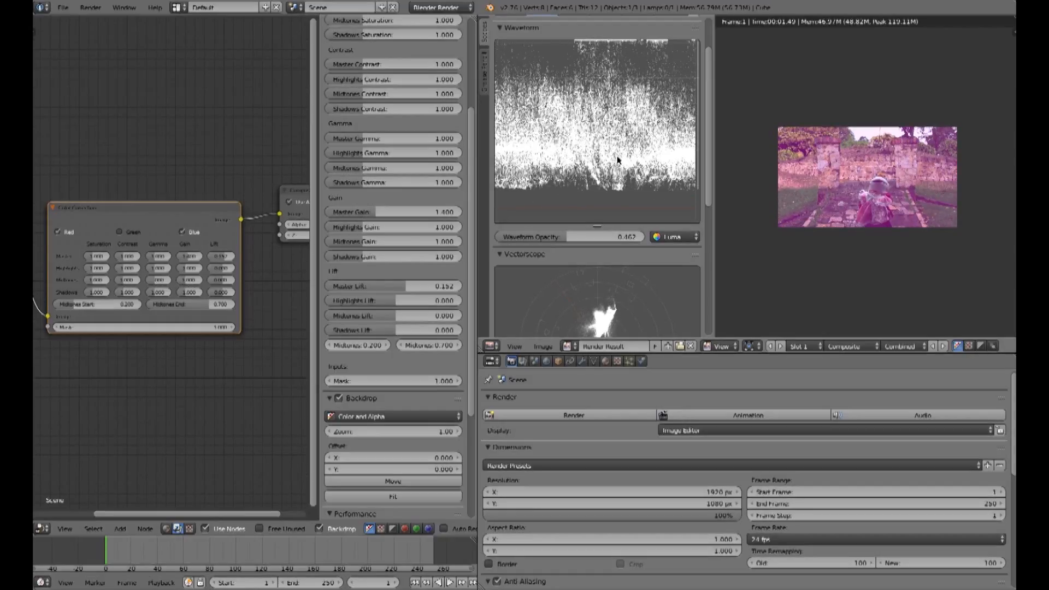
left_click_drag(407, 288, 371, 288)
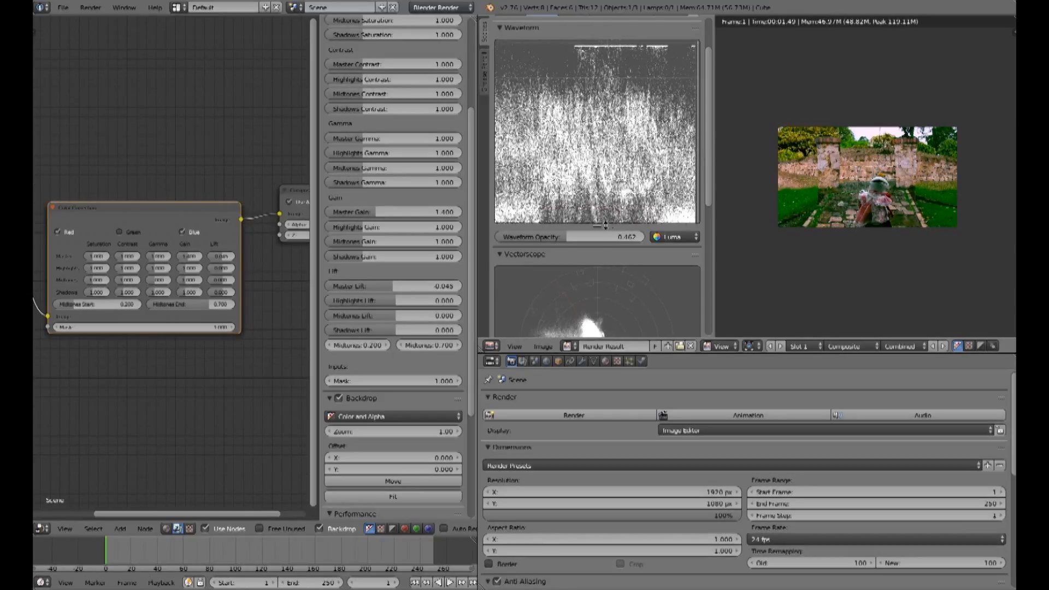
left_click_drag(394, 285, 398, 299)
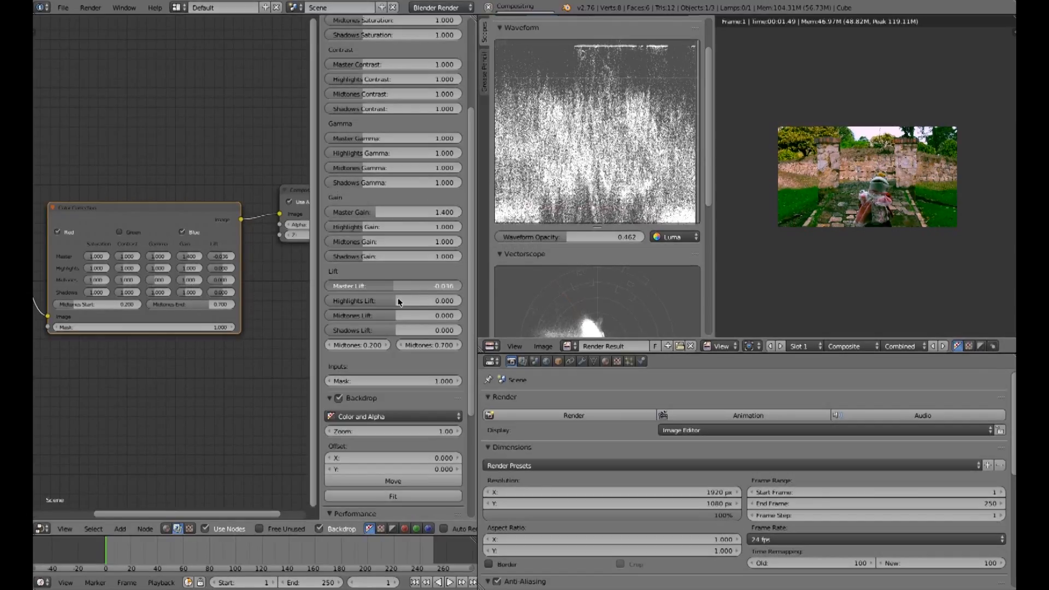
left_click(353, 287)
type("0")
key("Return")
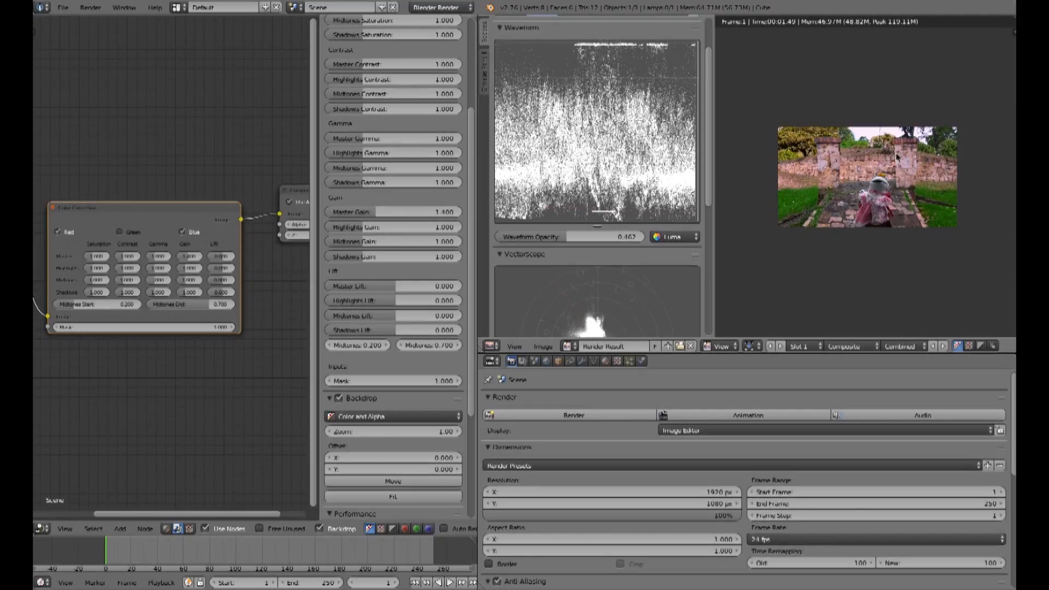
scroll(874, 213, "up", 1)
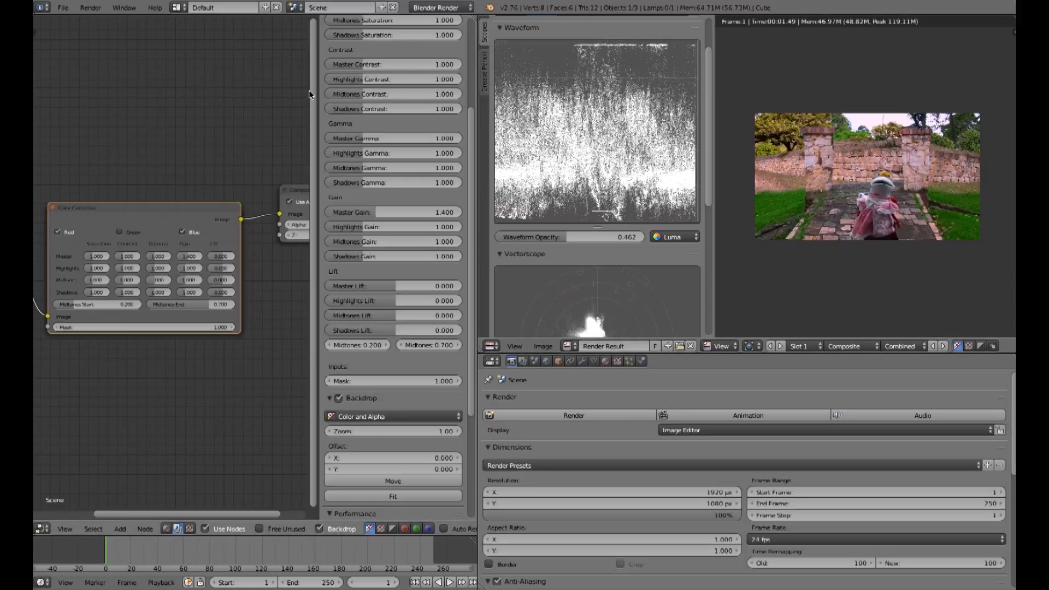
scroll(710, 148, "down", 5)
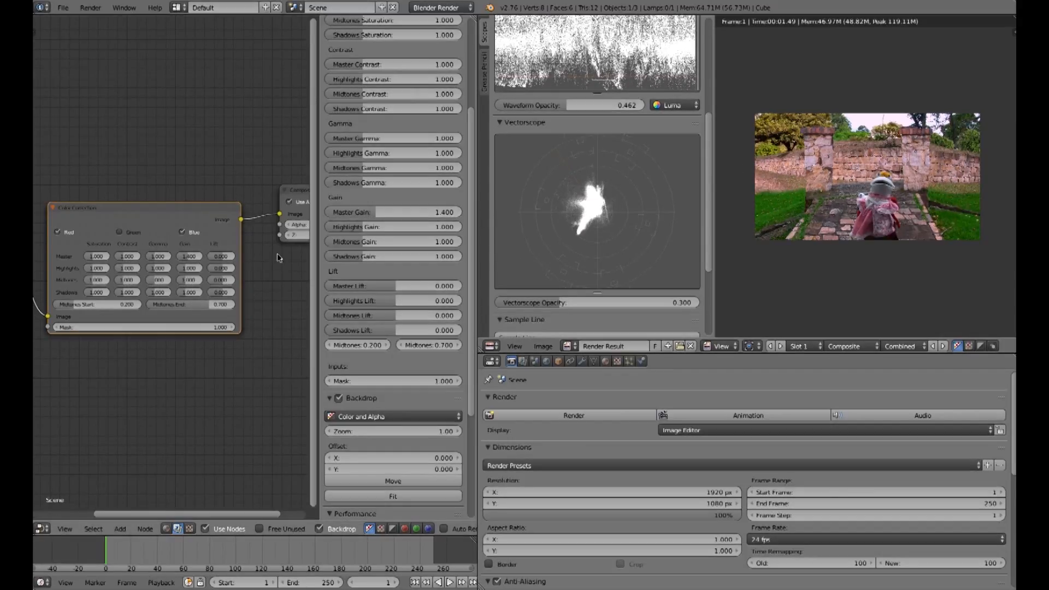
Step: Vary the Color Correction node's Master Saturation to 0.8 and about 0.76, then reset it to 1
scroll(458, 110, "up", 5)
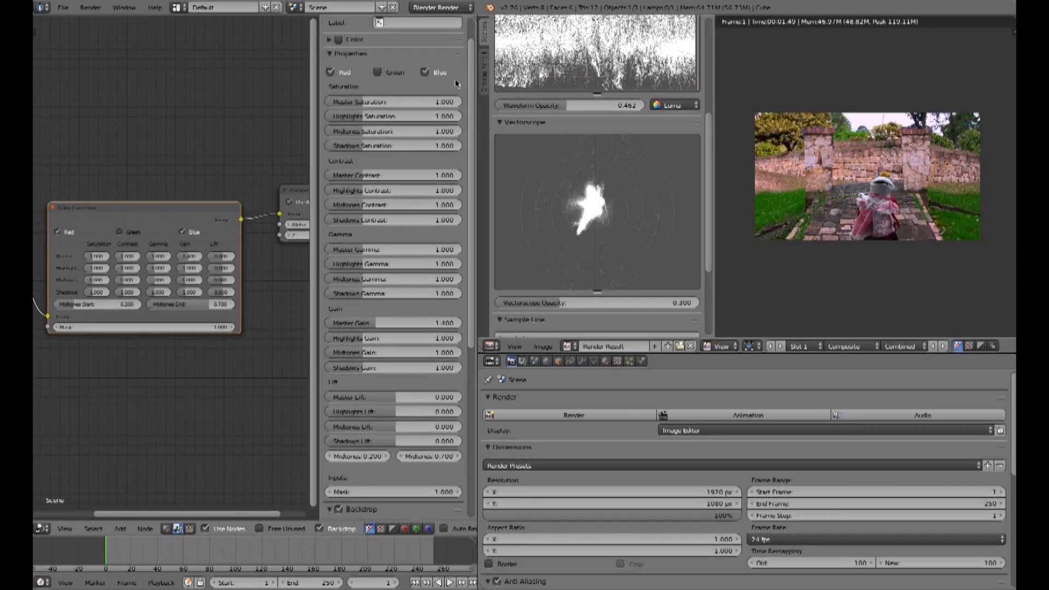
left_click(393, 102)
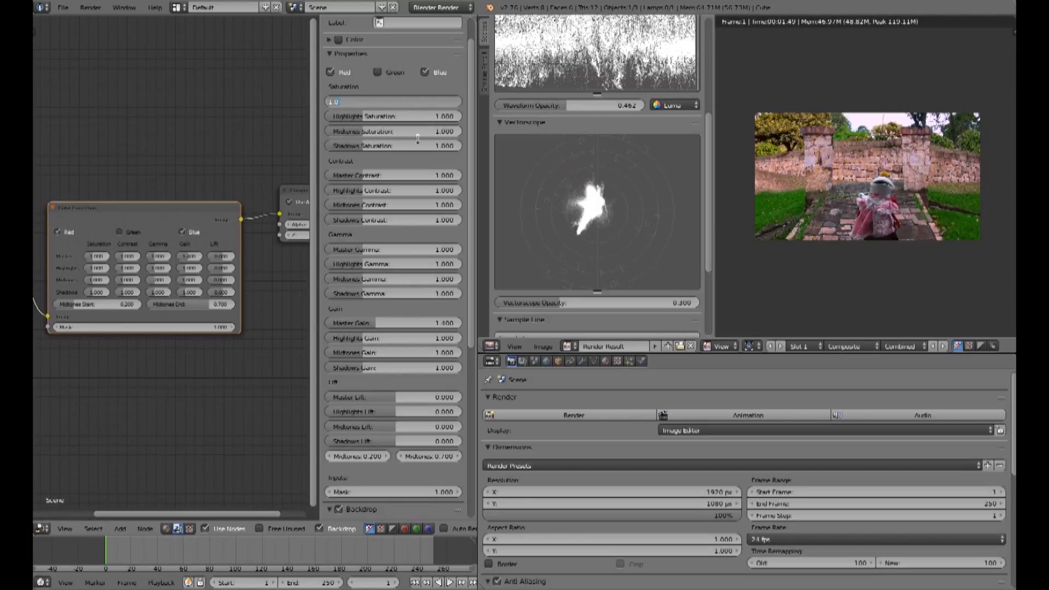
key("Return")
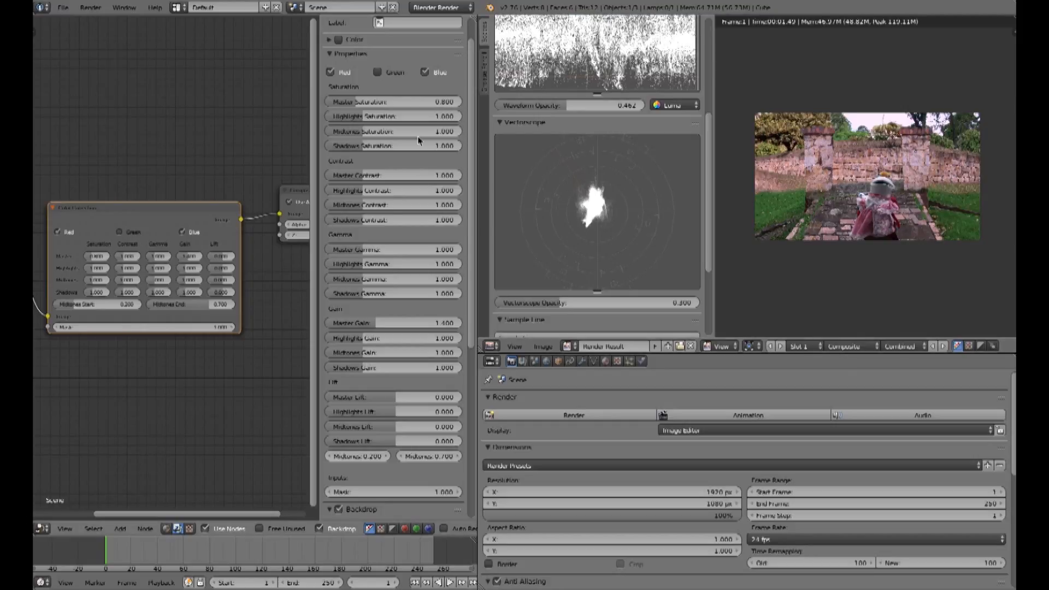
left_click_drag(368, 104, 358, 103)
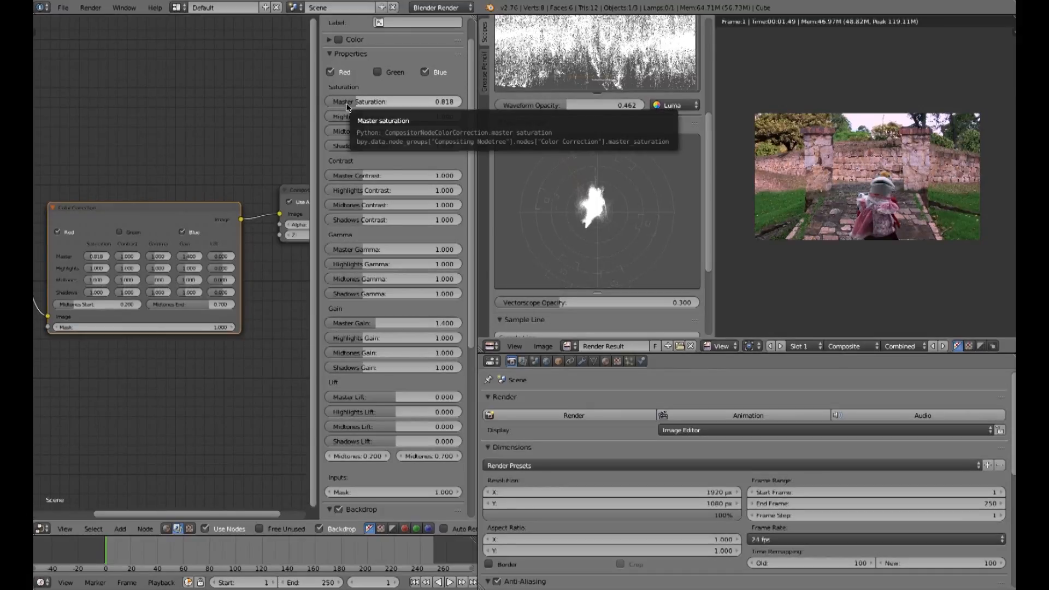
left_click_drag(358, 101, 354, 102)
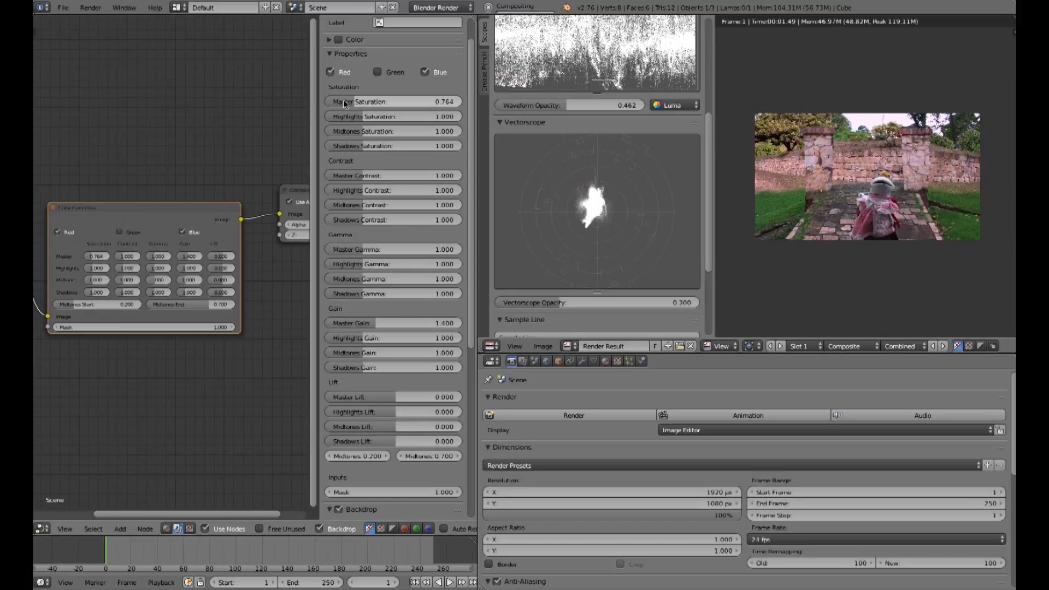
left_click(448, 102)
type("1")
key("Return")
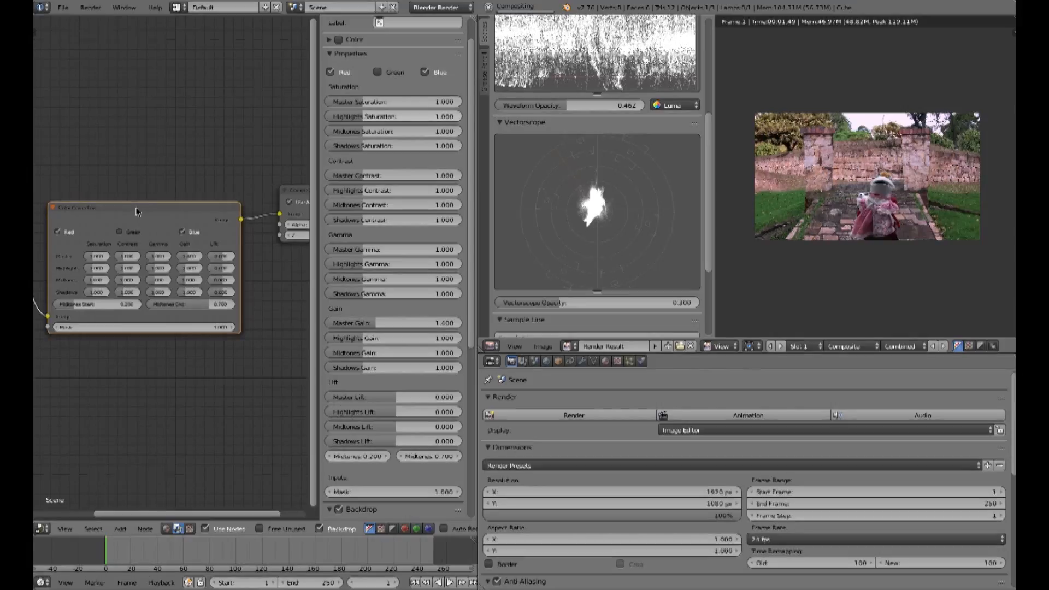
Step: Delete the Color Correction node from the compositor node tree
key("x")
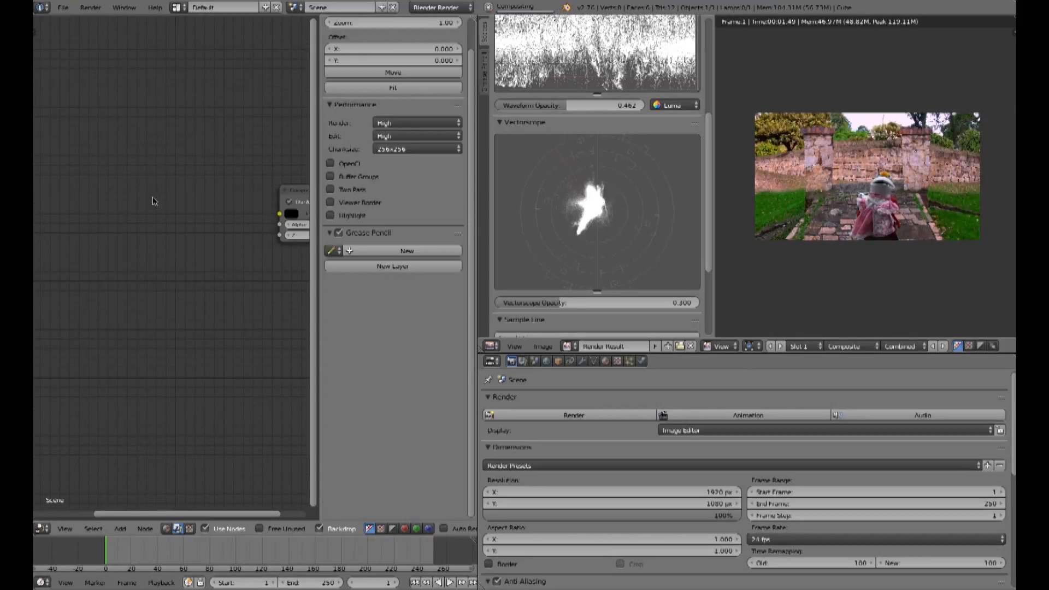
key("Home")
scroll(156, 205, "down", 3)
middle_click_drag(157, 203, 174, 157)
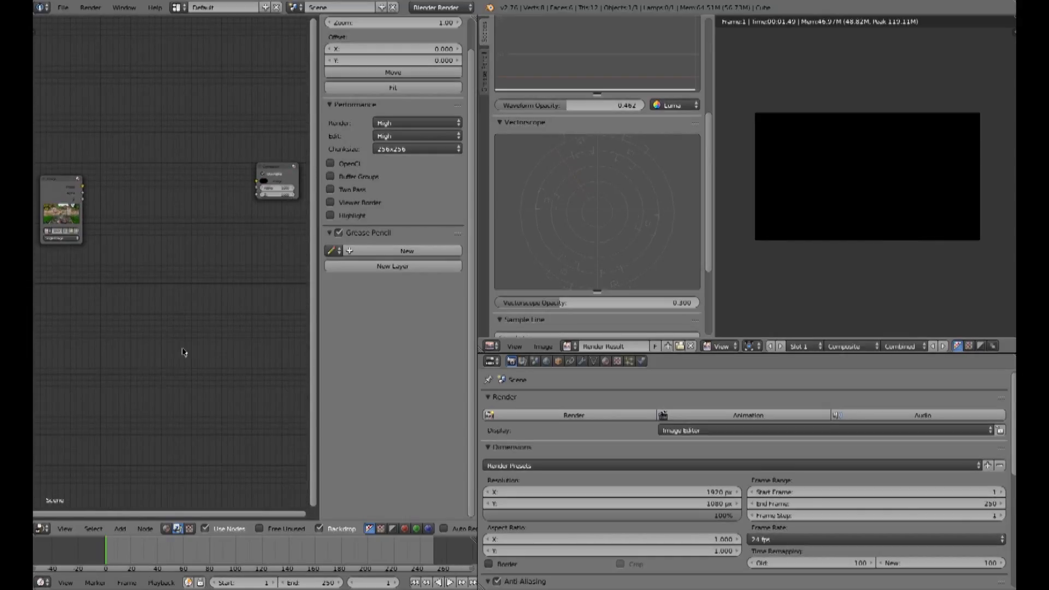
Step: Add a Color Balance node and place it between the image and Composite nodes
left_click(120, 530)
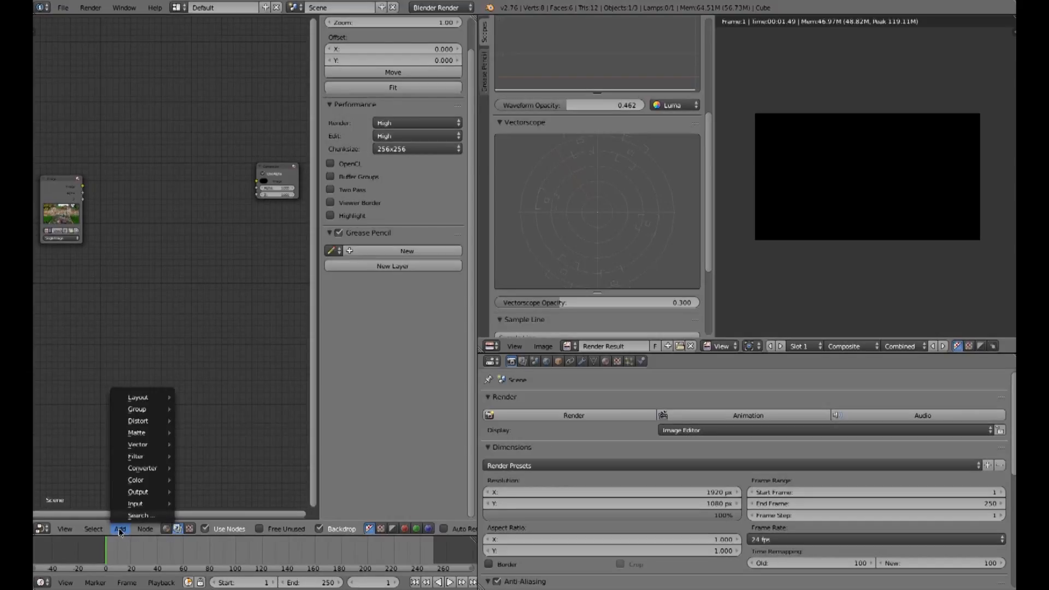
mouse_move(127, 483)
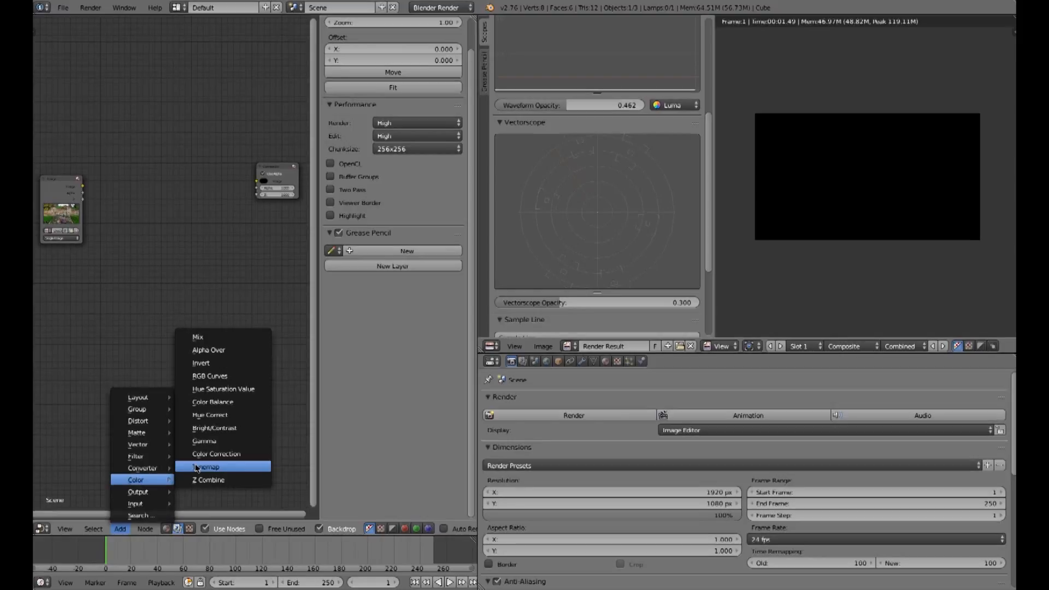
left_click(204, 403)
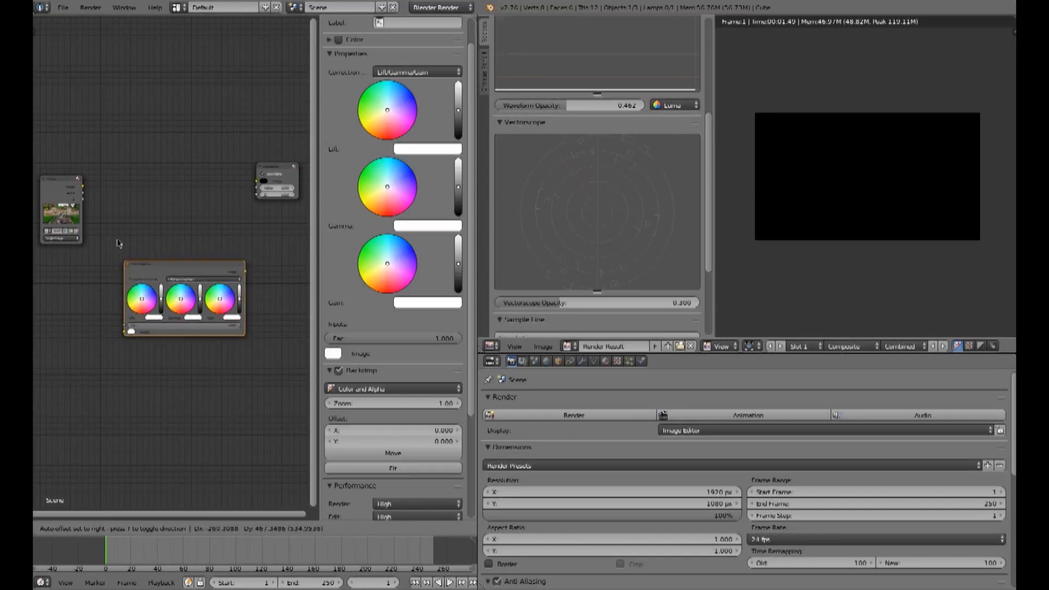
left_click(109, 159)
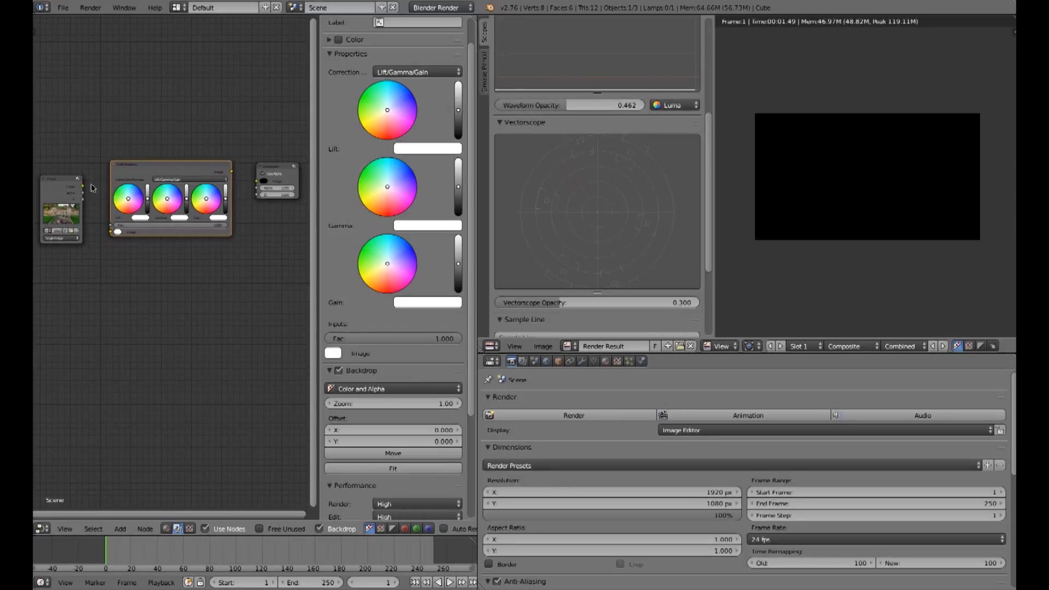
Step: Connect the image output through the Color Balance node to the Composite input and render
scroll(103, 188, "up", 1)
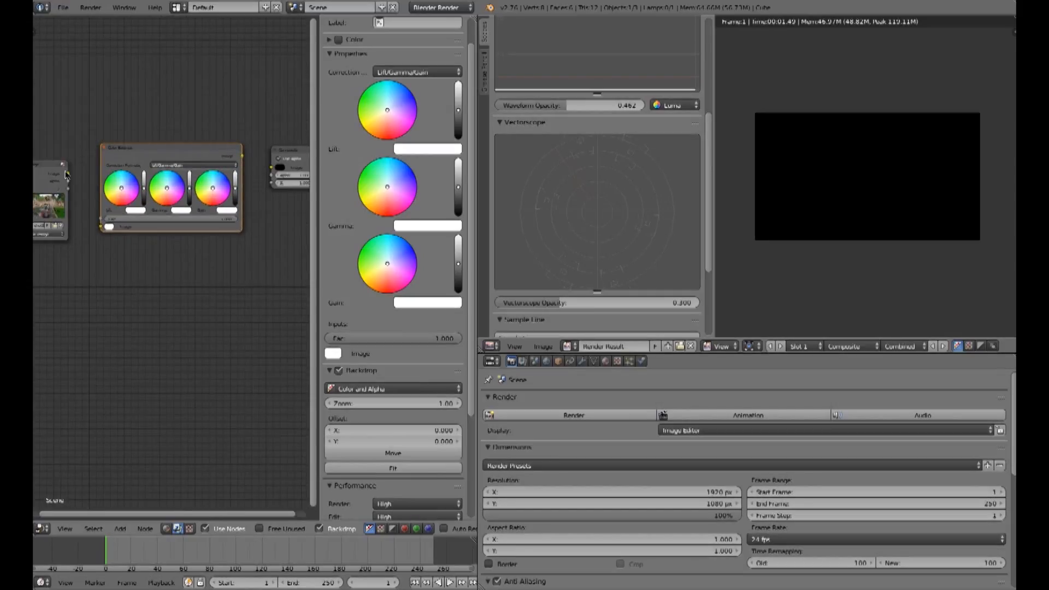
left_click_drag(69, 176, 100, 225)
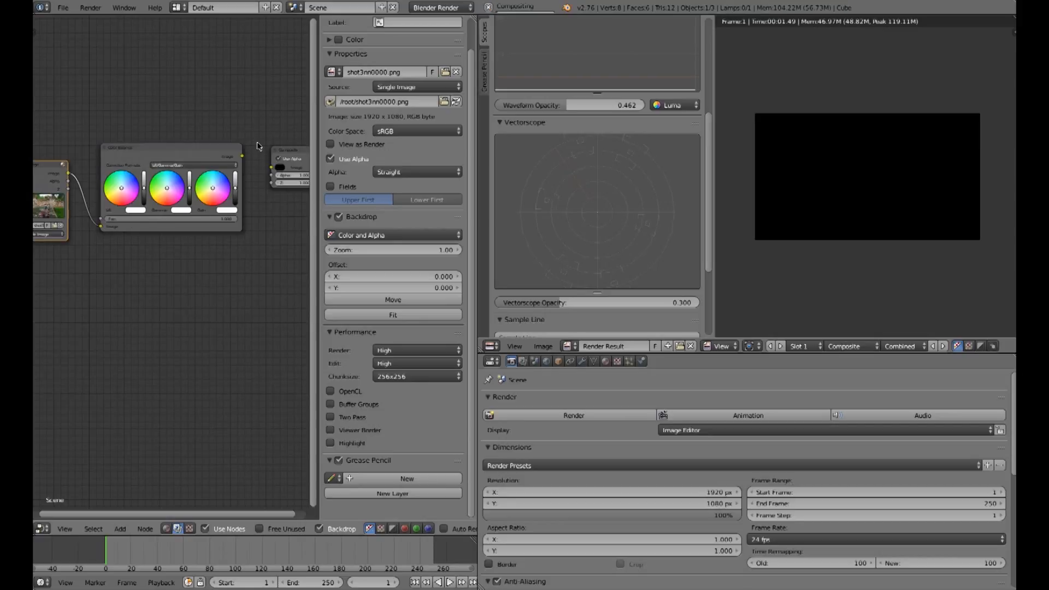
left_click_drag(241, 156, 272, 167)
left_click(560, 417)
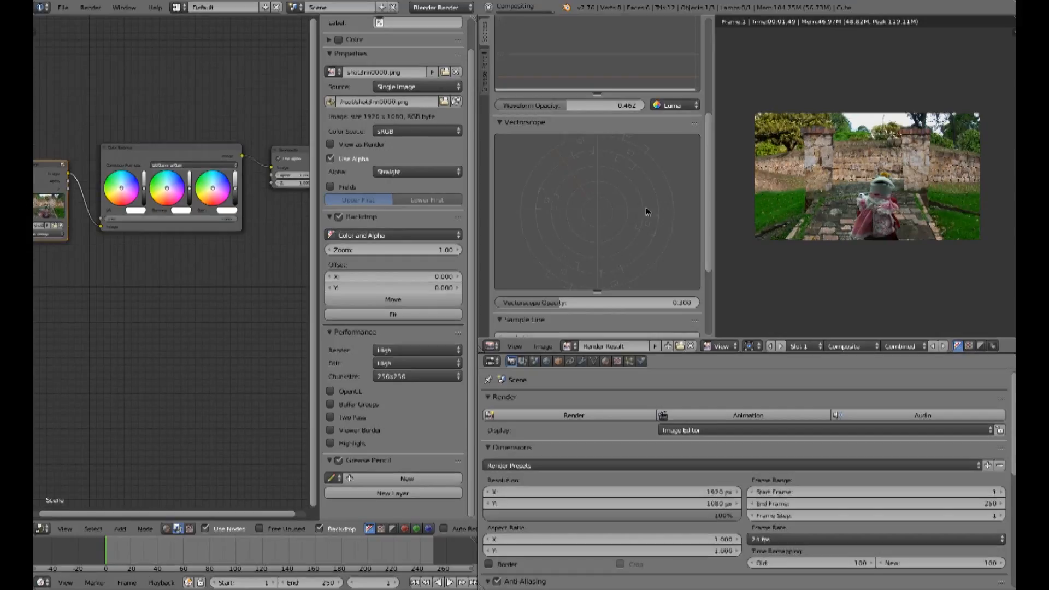
Step: Select the Color Balance node and adjust its Lift and Gain brightness sliders
scroll(710, 200, "up", 8)
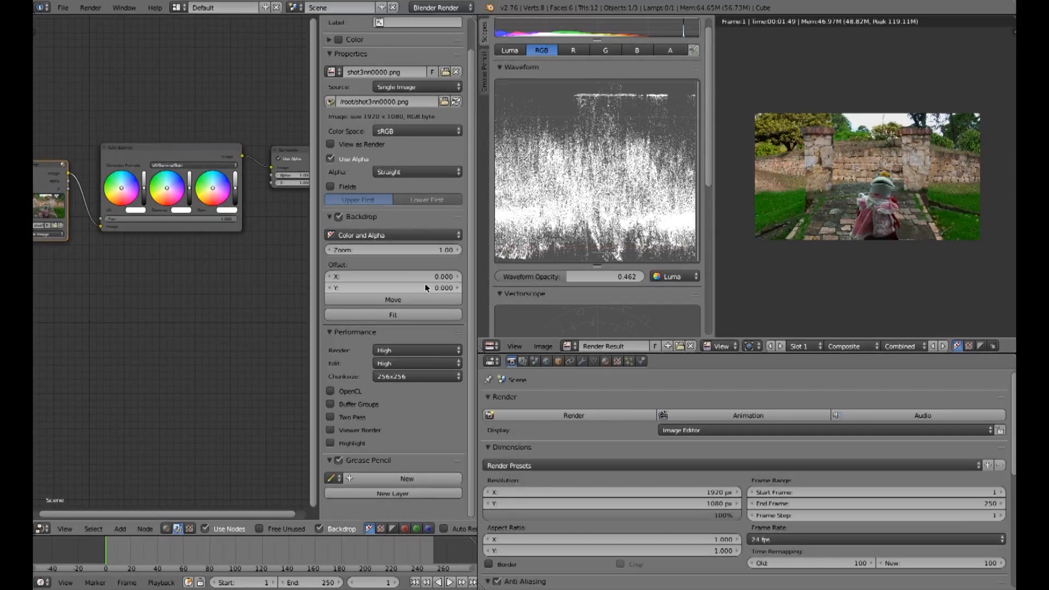
left_click(175, 148)
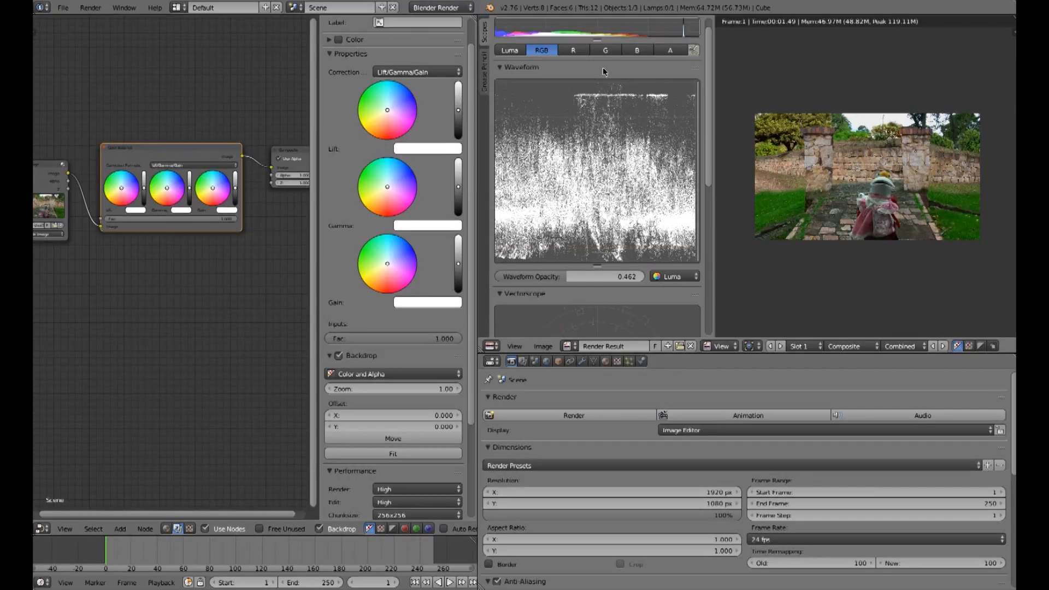
left_click_drag(458, 110, 459, 101)
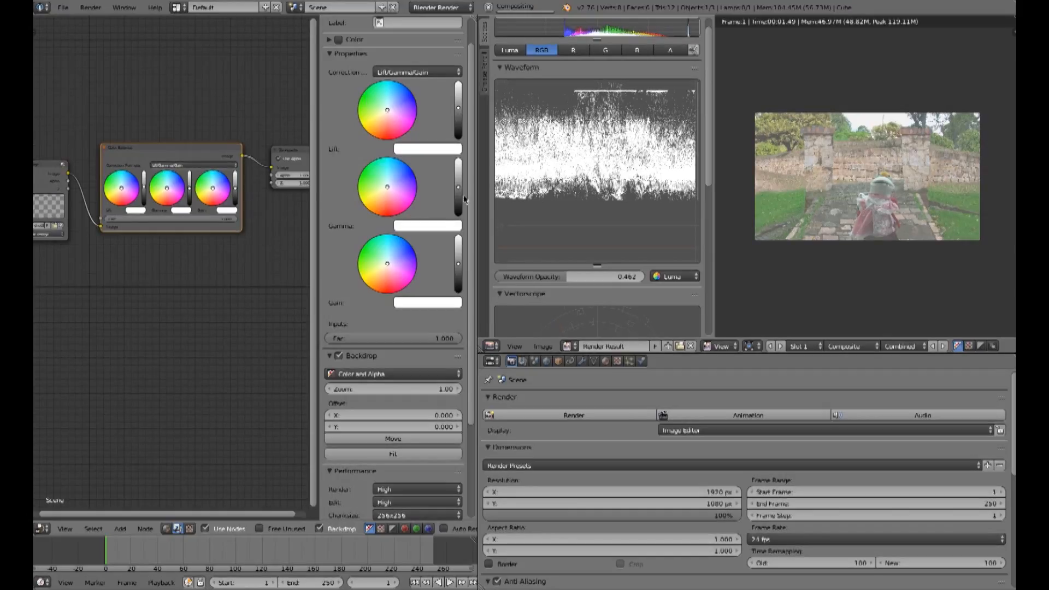
left_click_drag(459, 265, 459, 268)
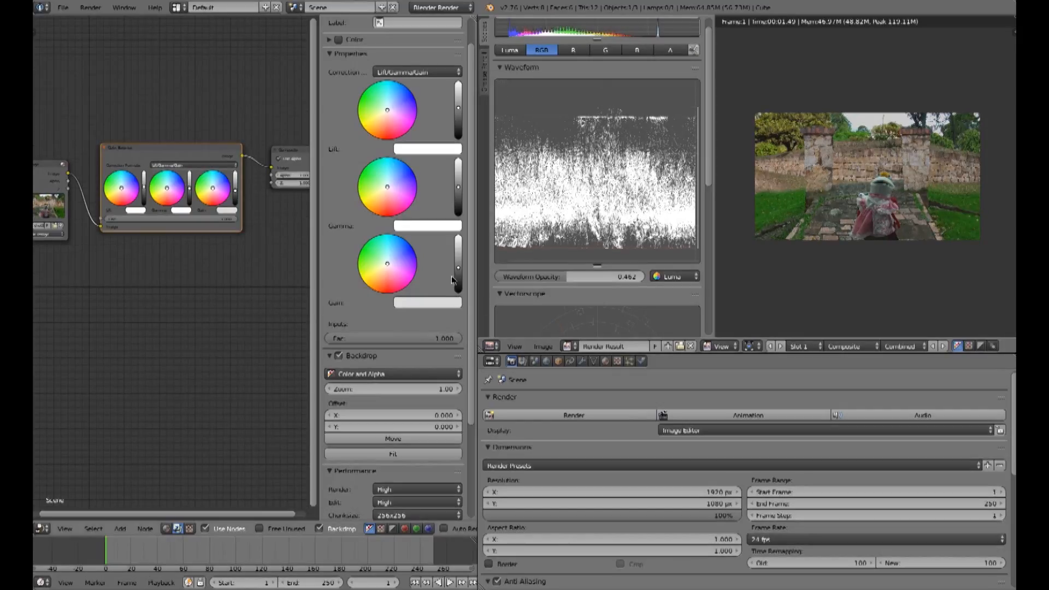
left_click_drag(459, 268, 459, 260)
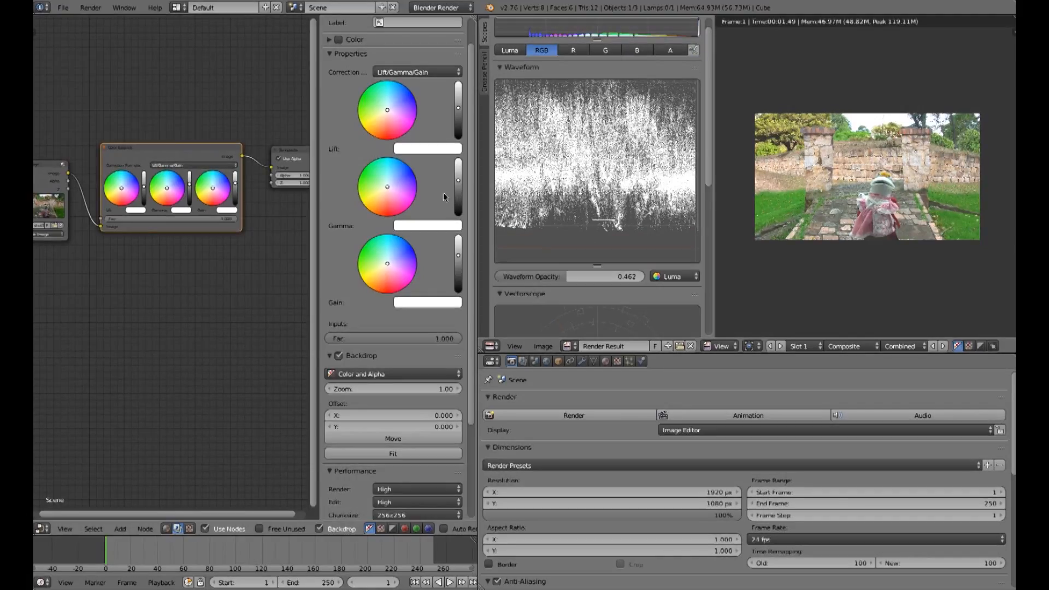
Step: Open the Lift color and nudge its value to 1.013 and red to 1.029
left_click(428, 151)
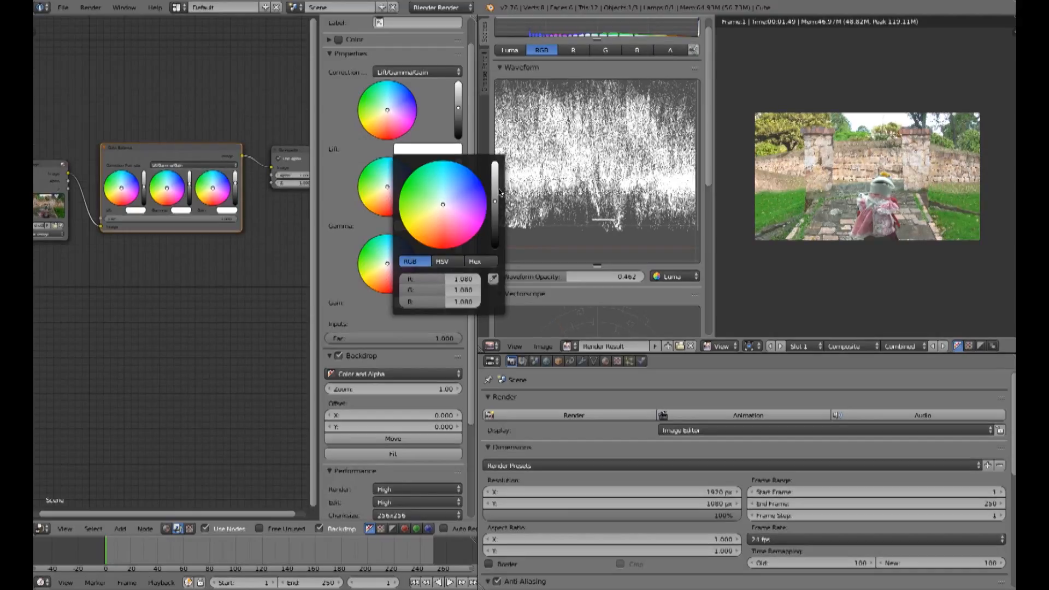
left_click_drag(495, 204, 495, 203)
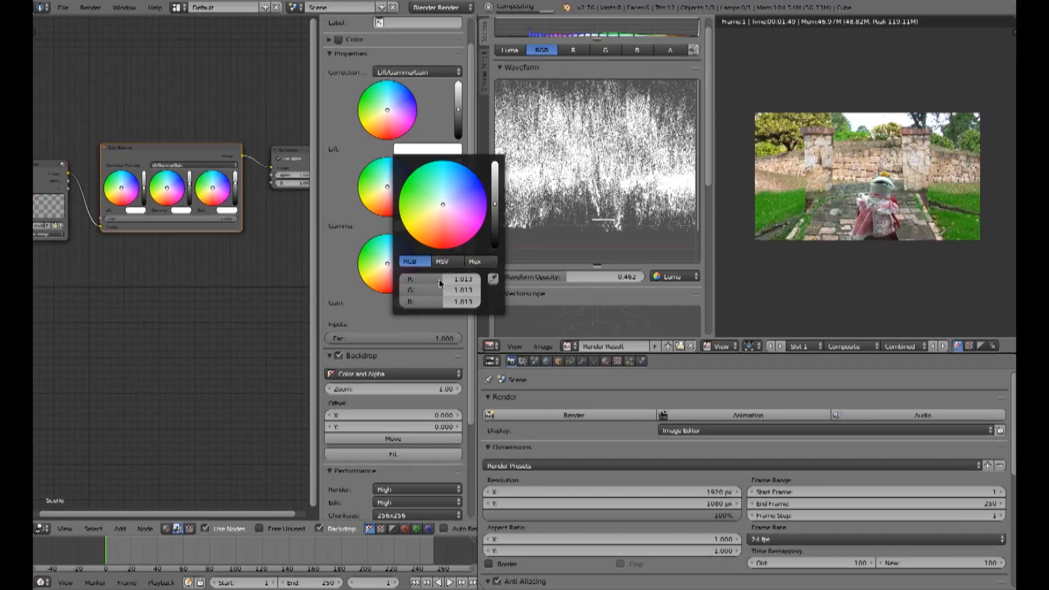
left_click(440, 147)
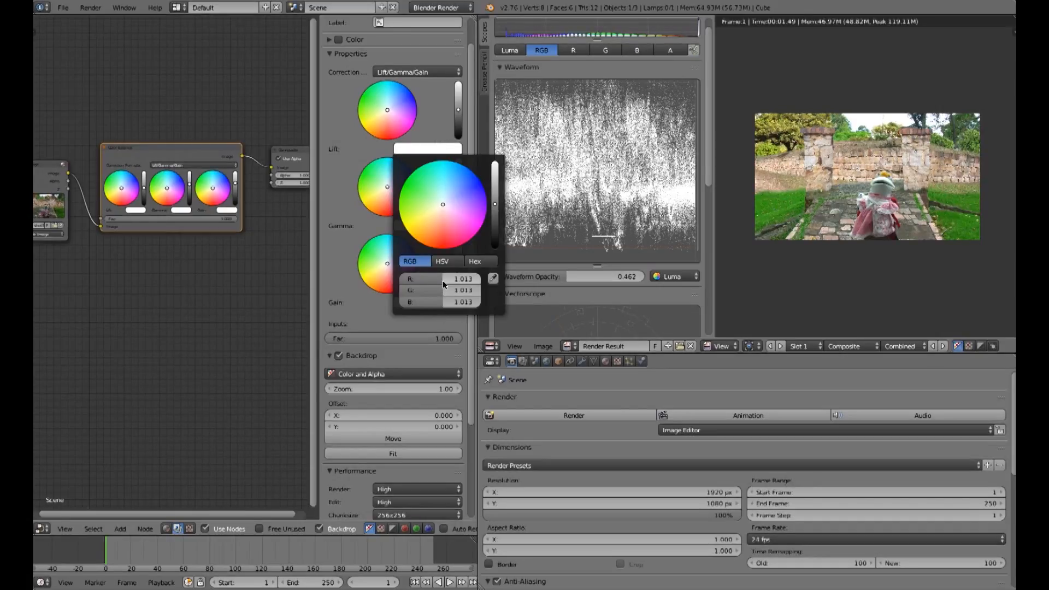
left_click_drag(442, 281, 445, 280)
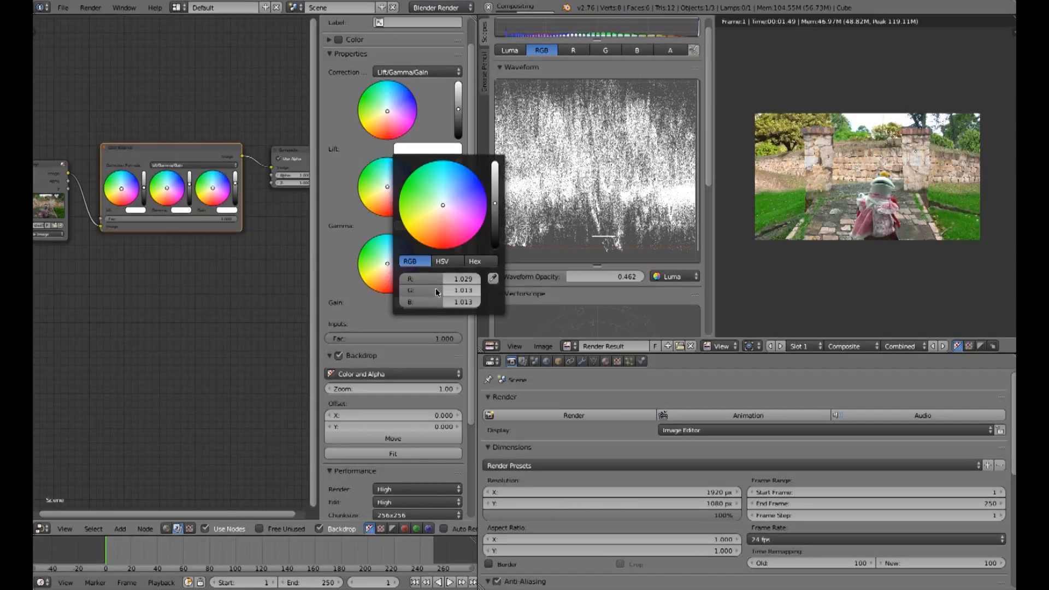
Step: Set the Lift color's G, R and B values each to 1
left_click(412, 291)
type("1")
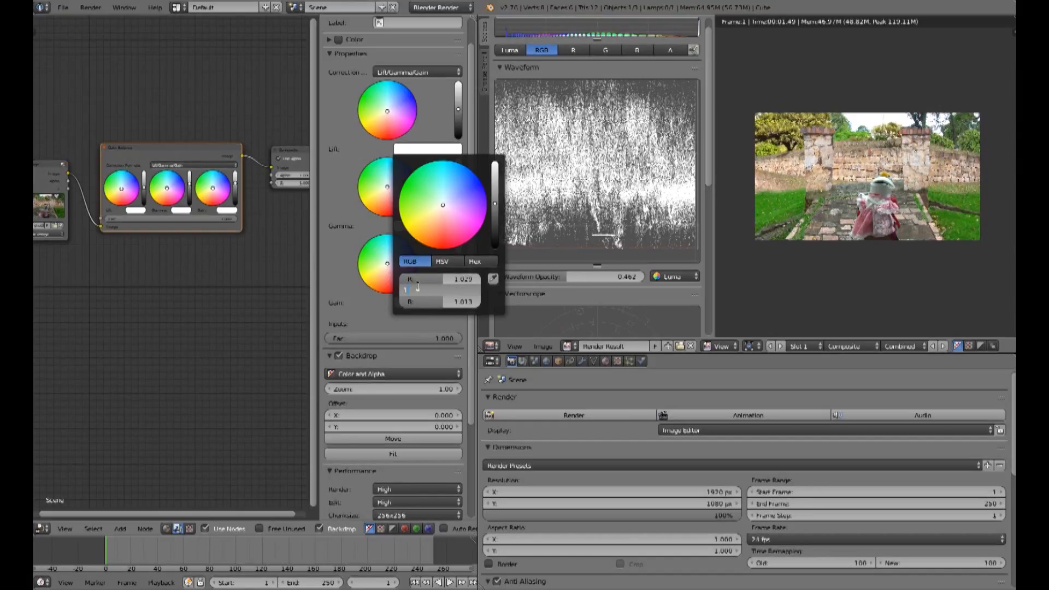
key("Return")
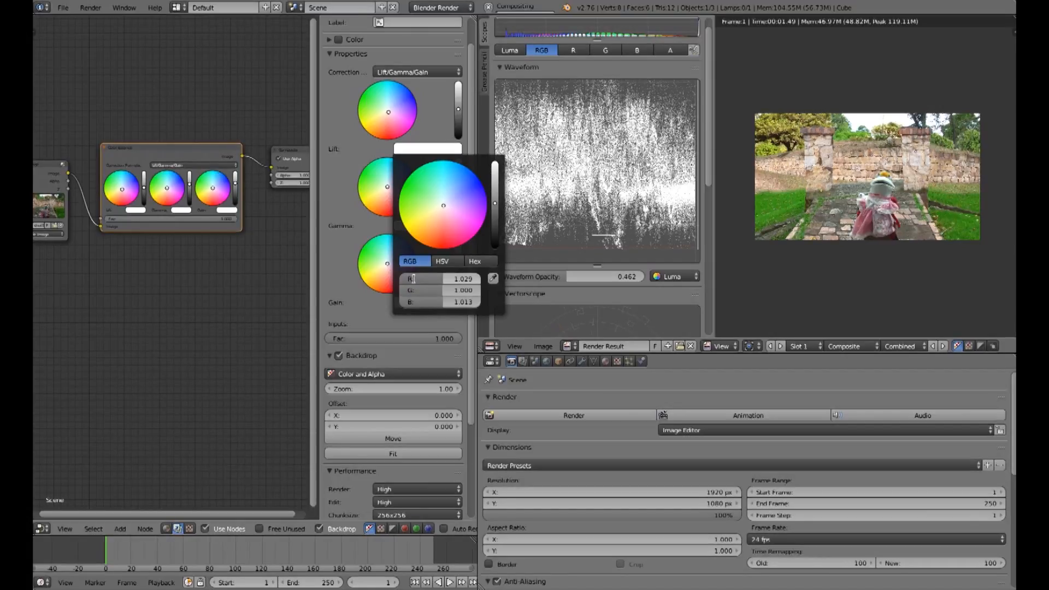
left_click(413, 278)
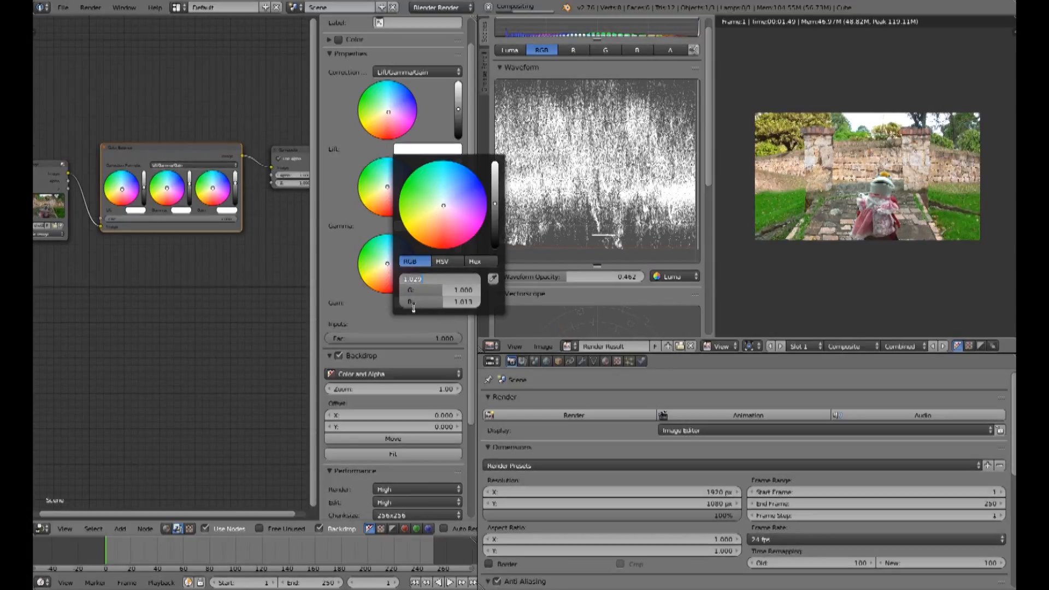
type("1")
key("Return")
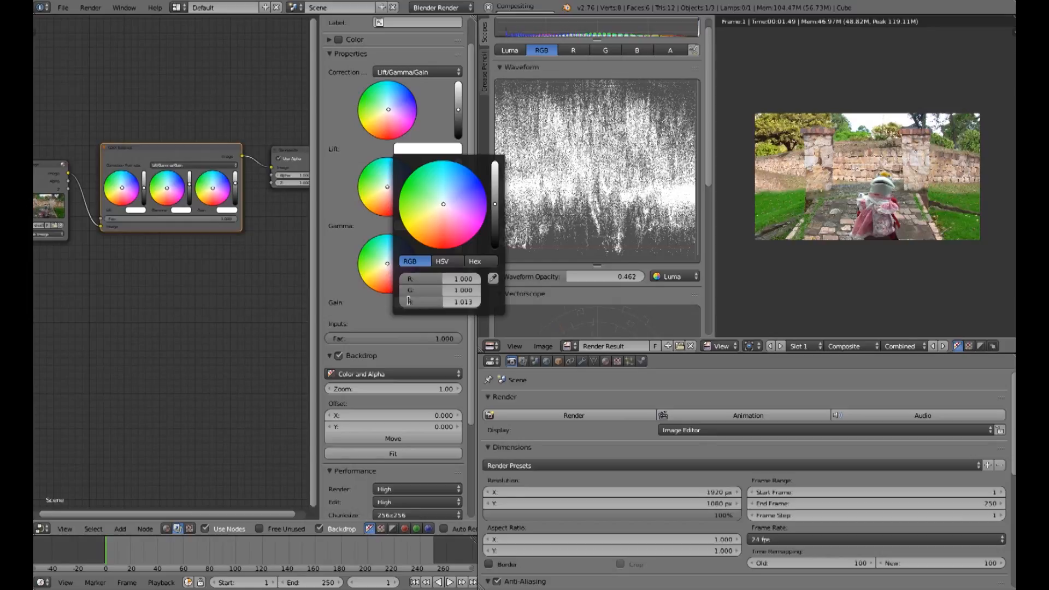
left_click(409, 301)
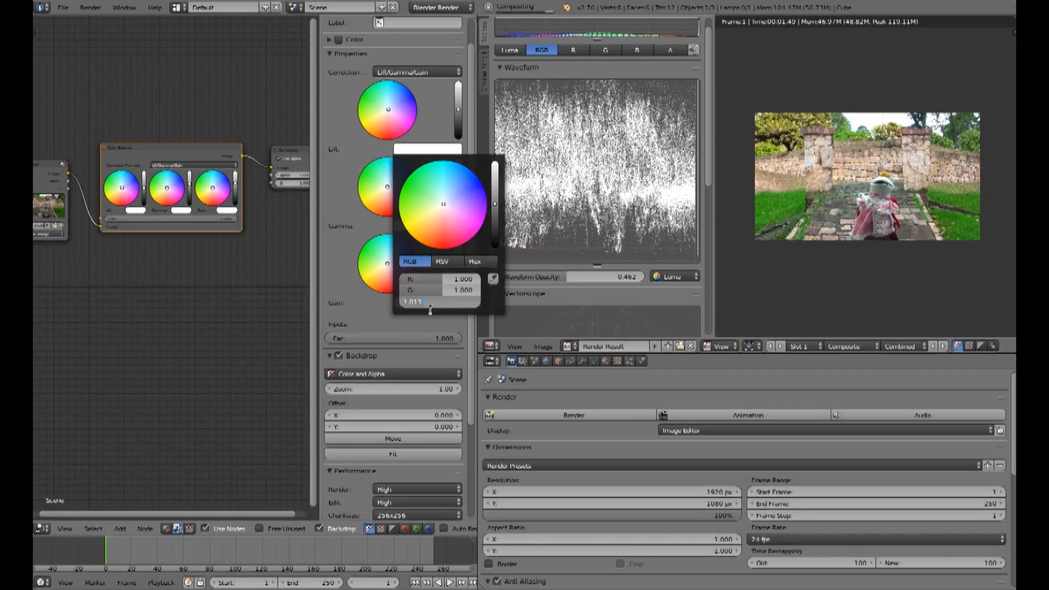
type("1")
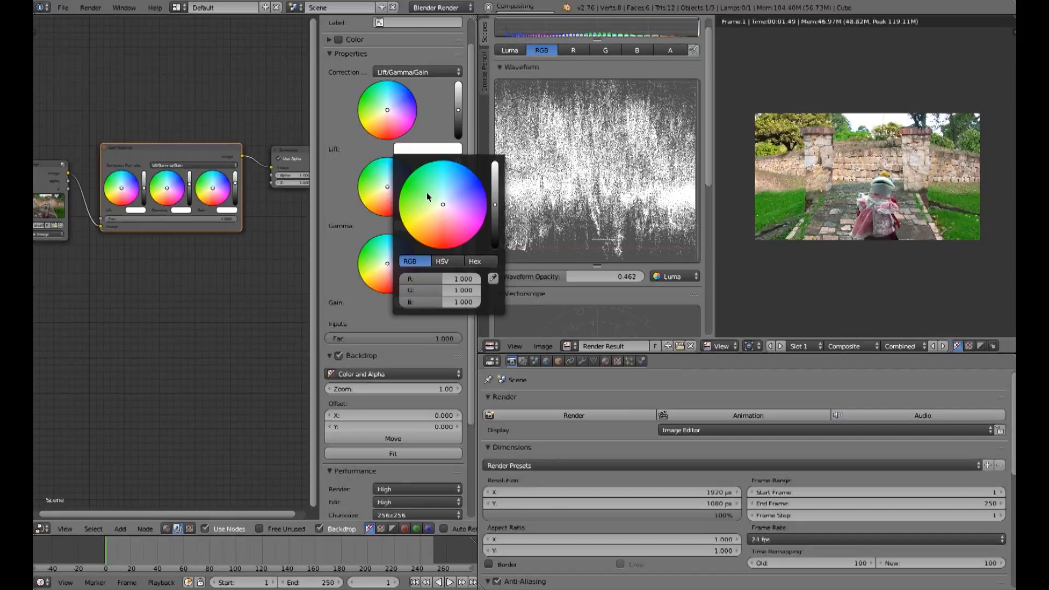
Step: Tint the Color Balance Lift wheel toward green
left_click(425, 192)
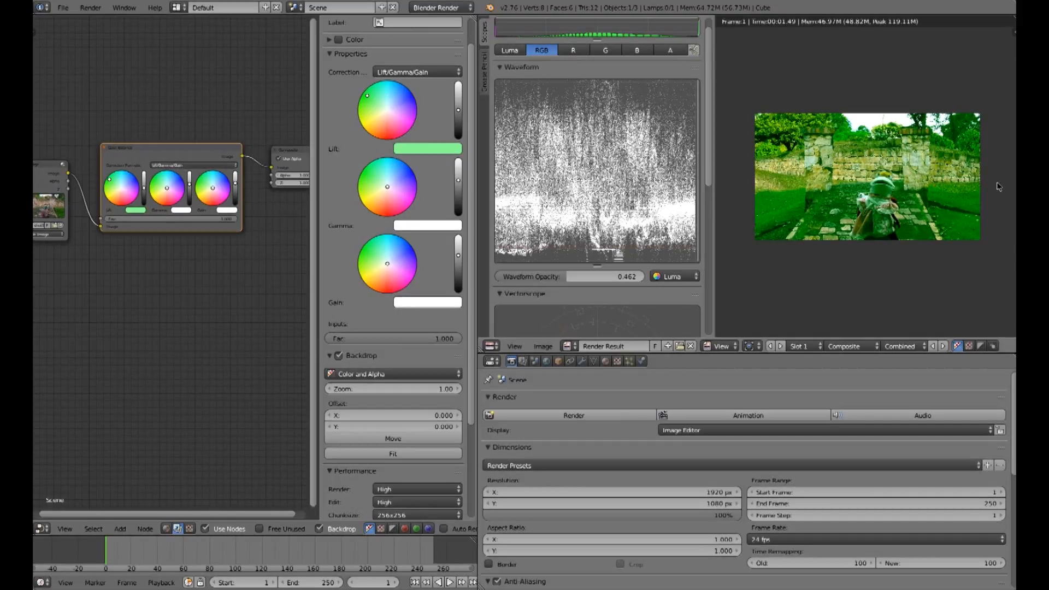
left_click_drag(377, 107, 376, 101)
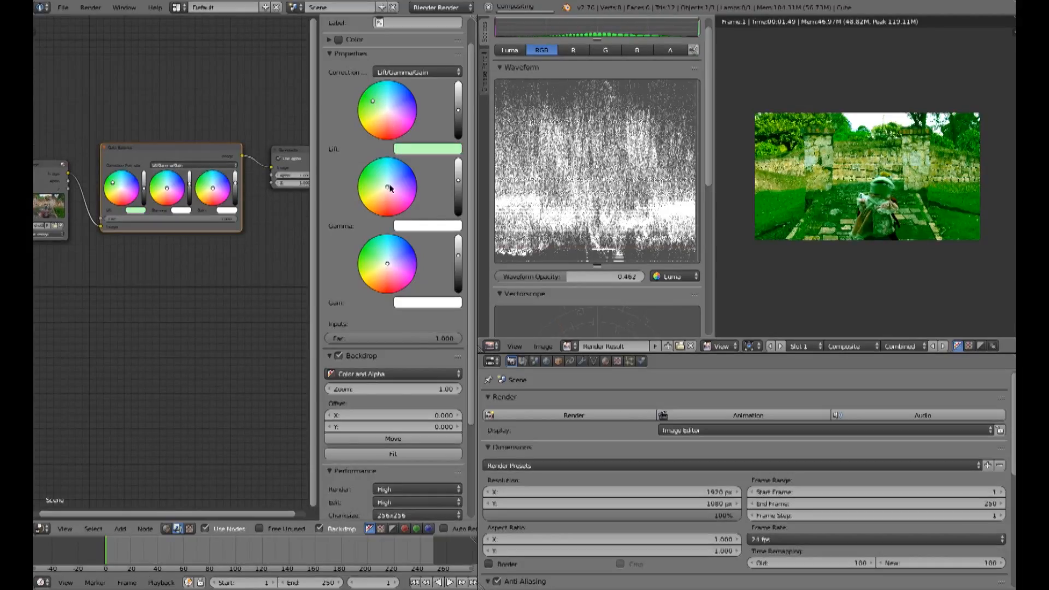
Step: Tint the Gamma wheel toward blue and the Gain wheel toward magenta, checking the vectorscope
left_click_drag(405, 175, 407, 176)
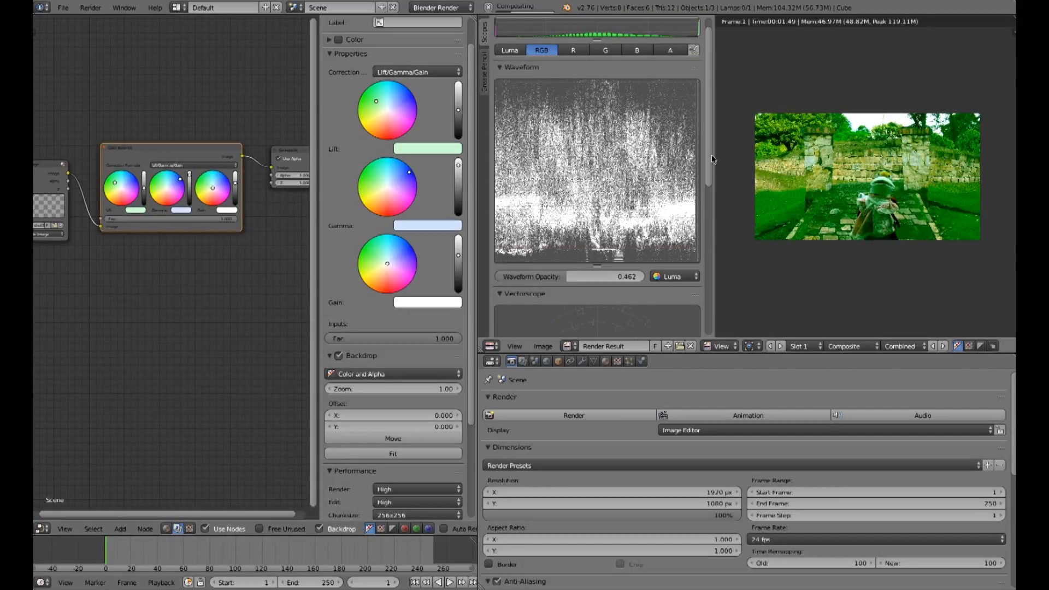
left_click_drag(709, 175, 707, 231)
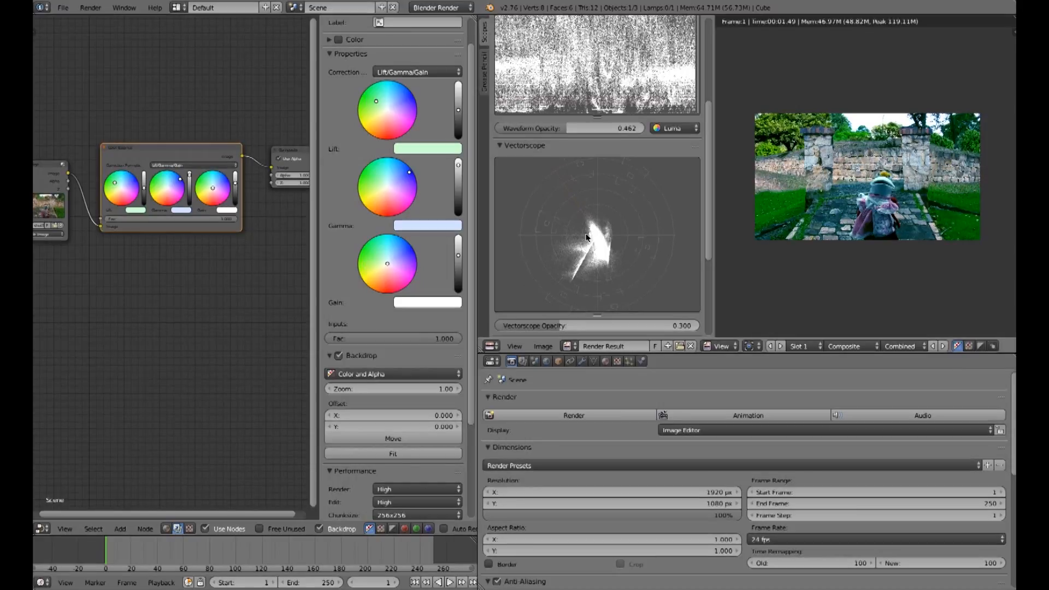
left_click_drag(381, 268, 401, 274)
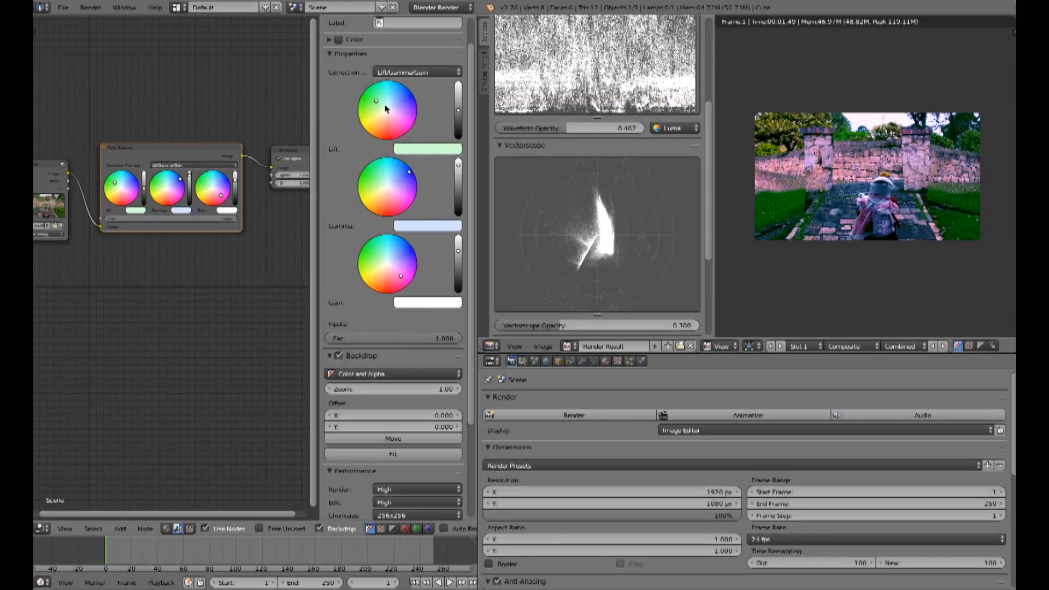
Step: Delete the Color Balance node
left_click_drag(402, 277, 382, 253)
key("x")
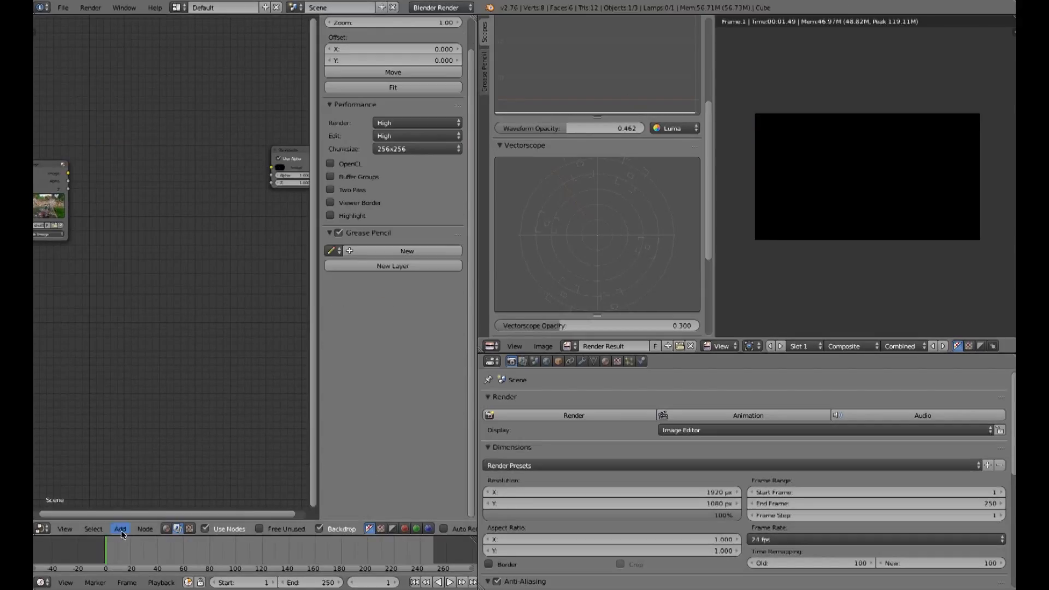
Step: Add a Hue Correct node and wire it between the image node and the Composite node
left_click(120, 528)
mouse_move(121, 490)
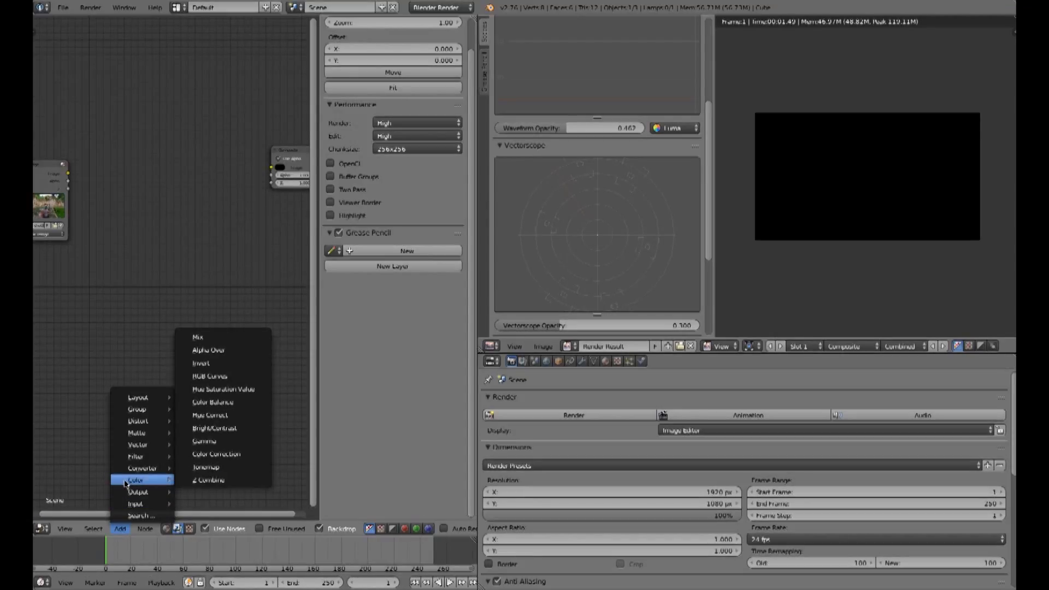
left_click(215, 420)
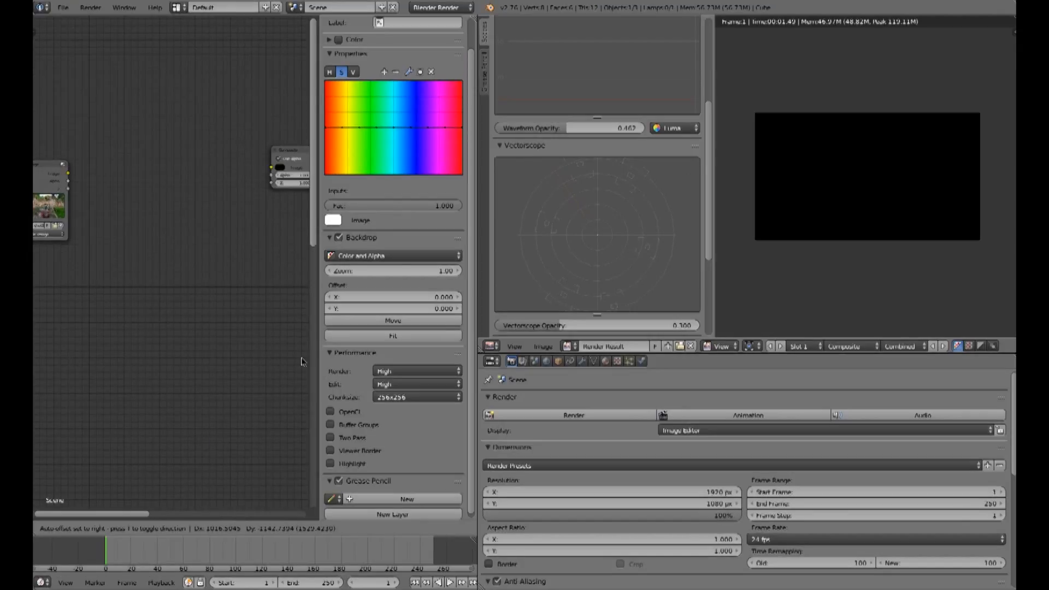
left_click(251, 302)
scroll(197, 233, "down", 8)
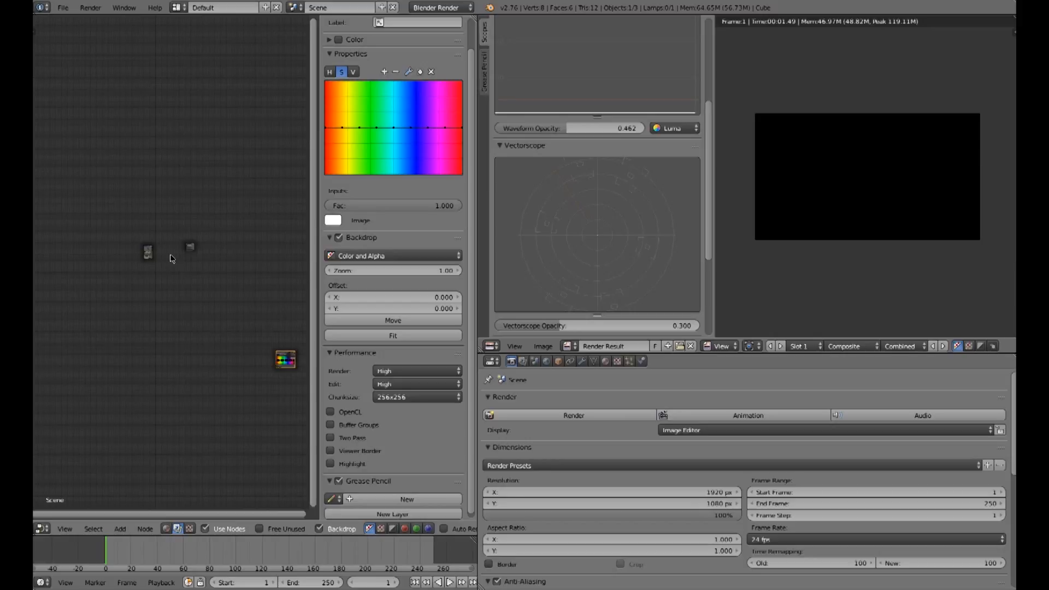
left_click_drag(271, 352, 159, 244)
scroll(179, 250, "up", 3)
scroll(179, 250, "up", 5)
left_click_drag(76, 183, 115, 247)
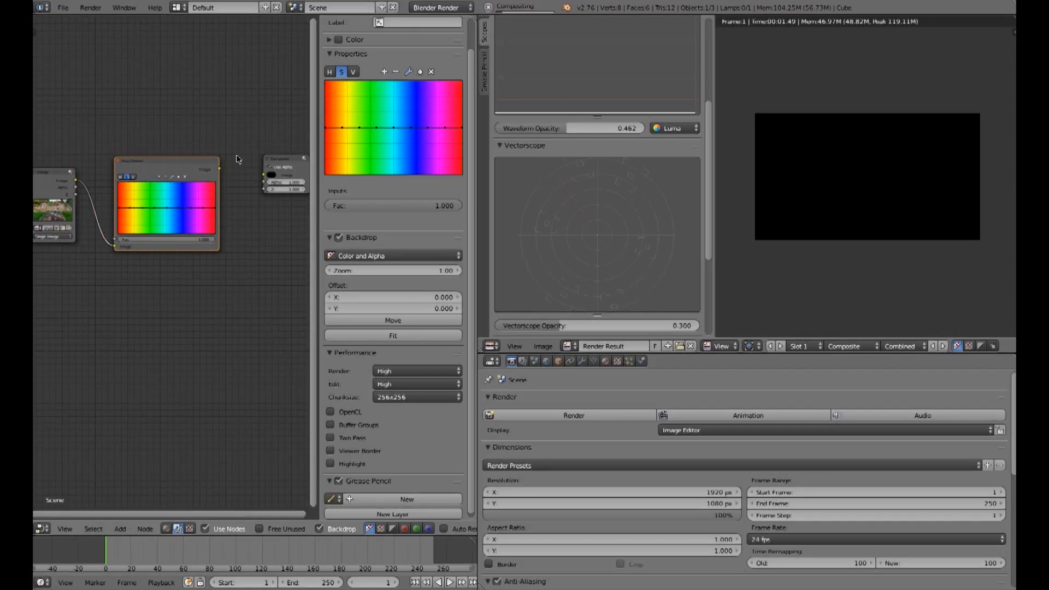
left_click_drag(220, 168, 265, 176)
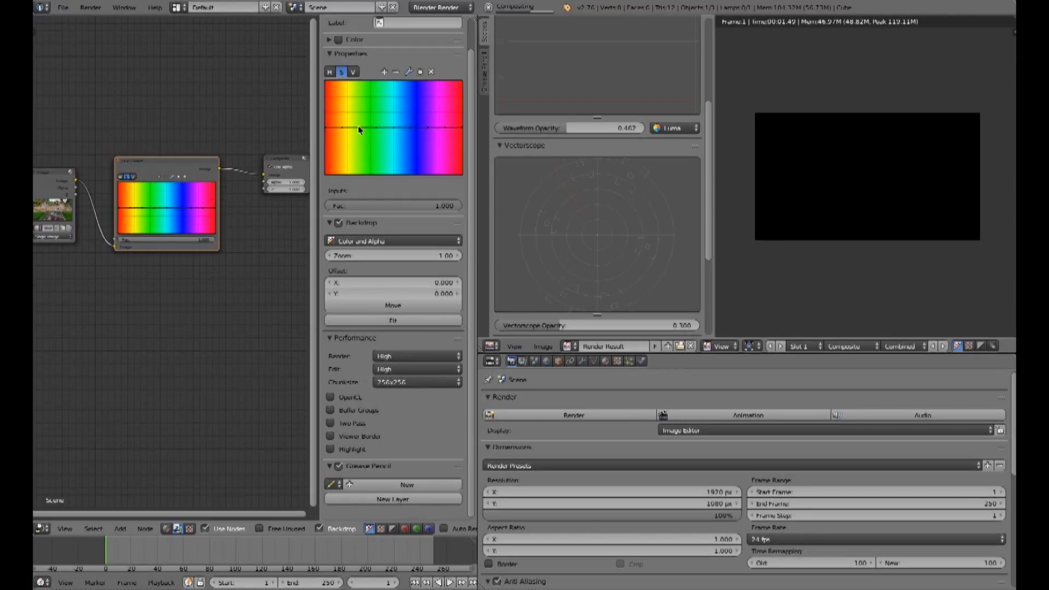
Step: Raise the Hue Correct curve around green, reshape the peak, then flatten it again
left_click_drag(362, 127, 361, 97)
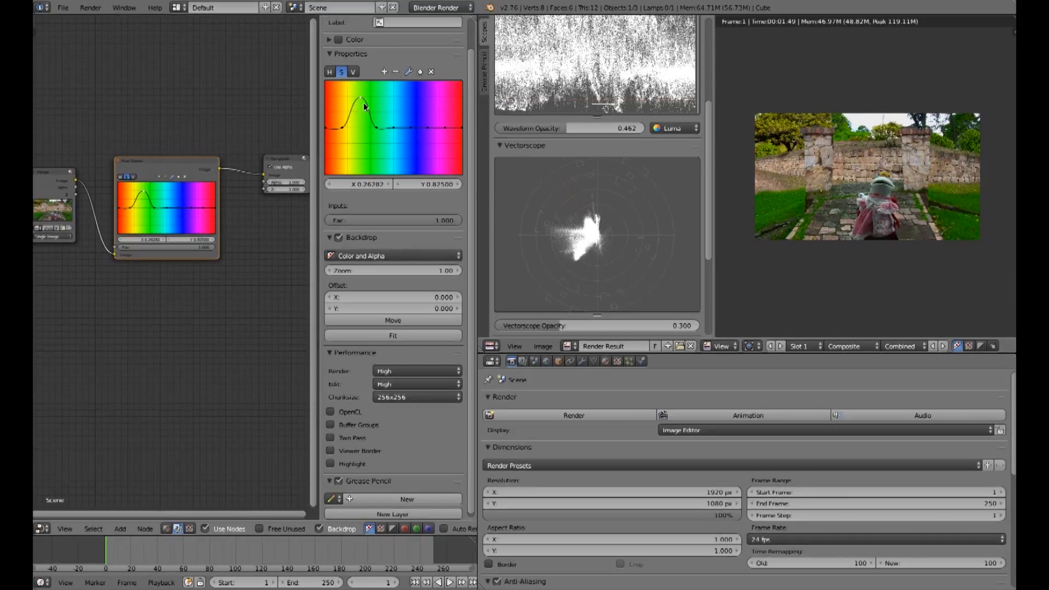
left_click_drag(363, 102, 371, 96)
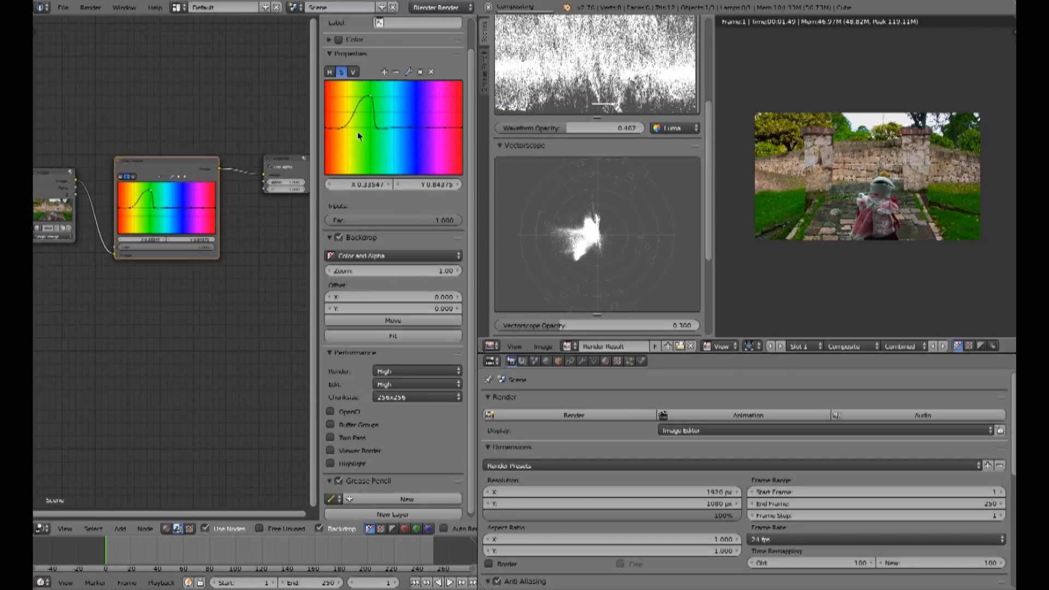
left_click_drag(342, 128, 369, 129)
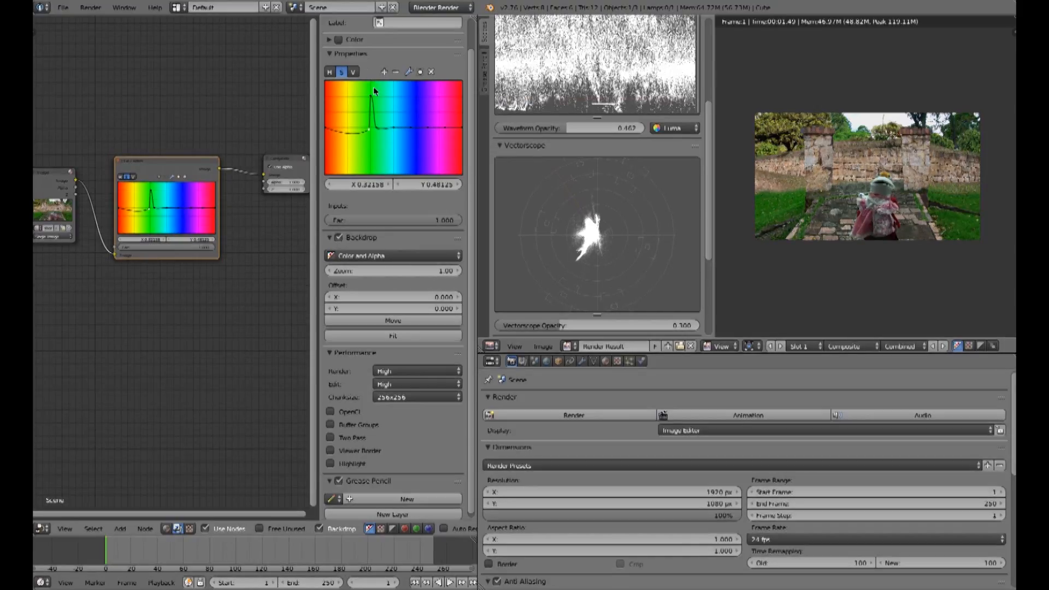
left_click_drag(372, 97, 342, 127)
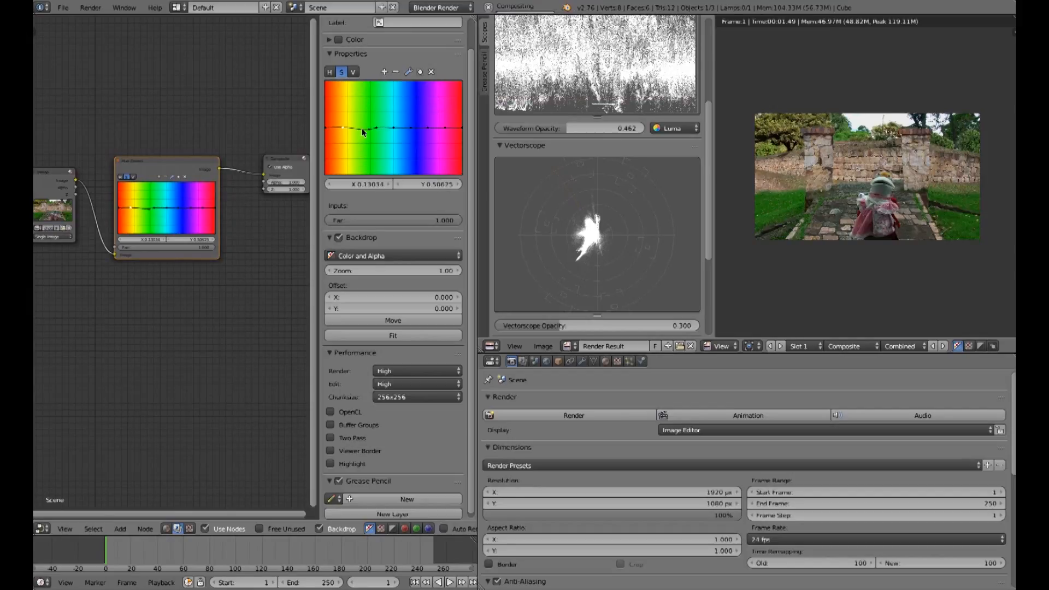
Step: Pull the hue curve down around green and raise a point in the magenta range
left_click_drag(367, 128, 369, 159)
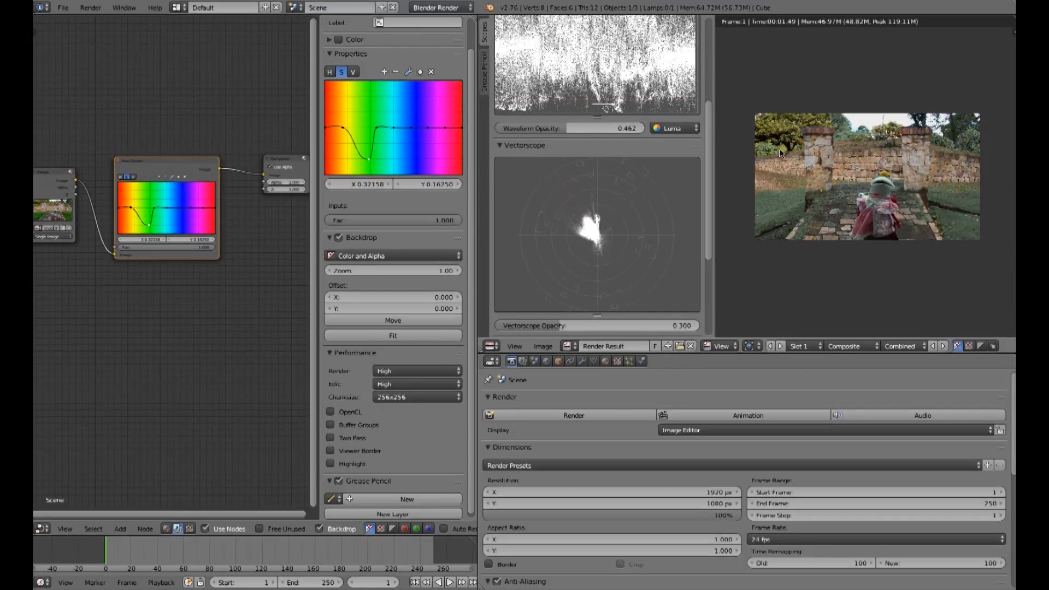
left_click(446, 129)
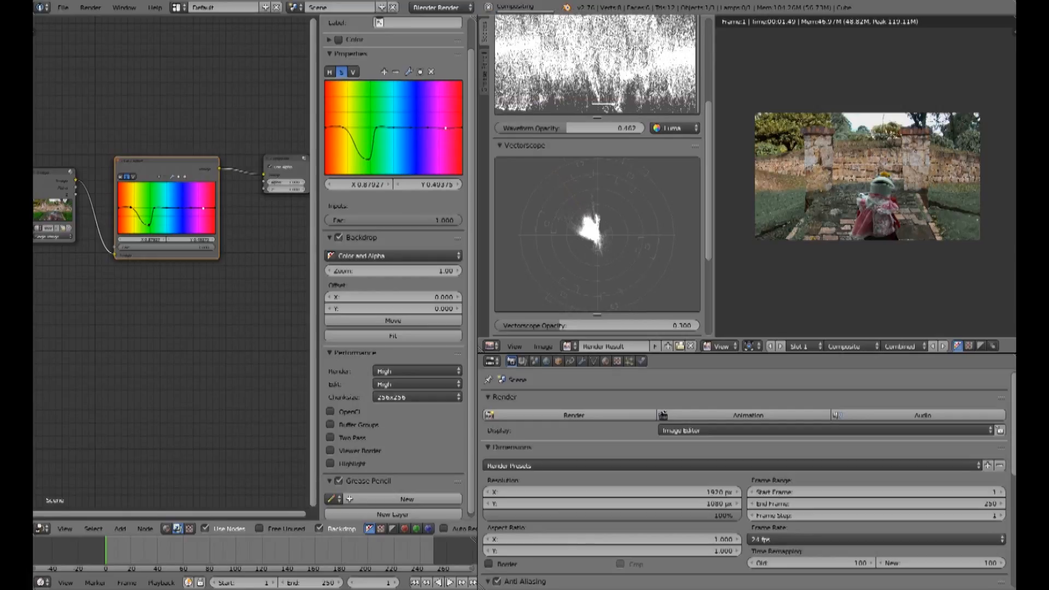
left_click_drag(445, 129, 446, 112)
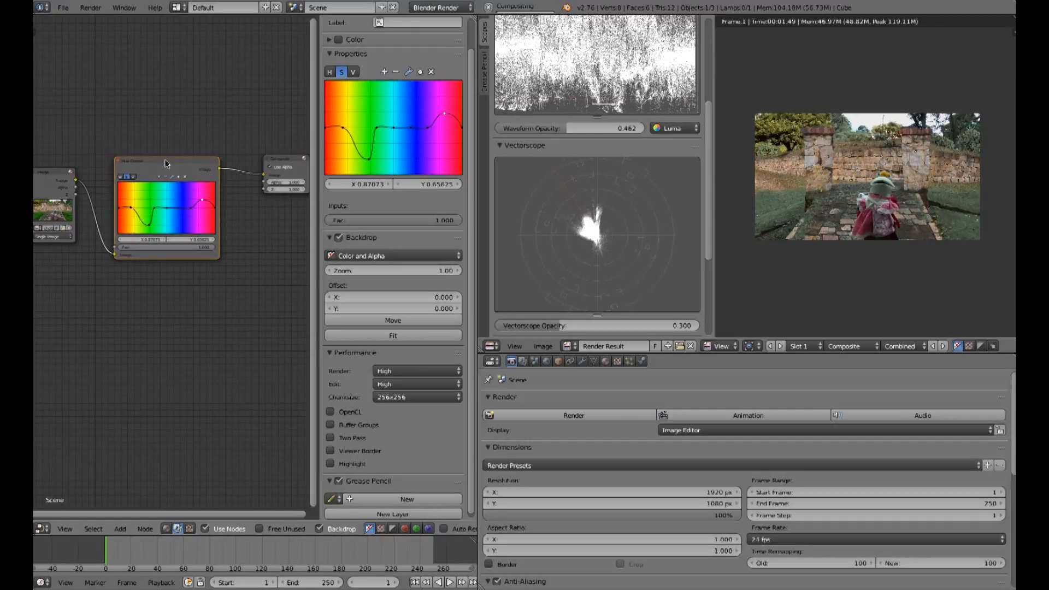
Step: Delete the Hue Correct node and wire a new RGB Curves node between the image and Composite nodes
key("x")
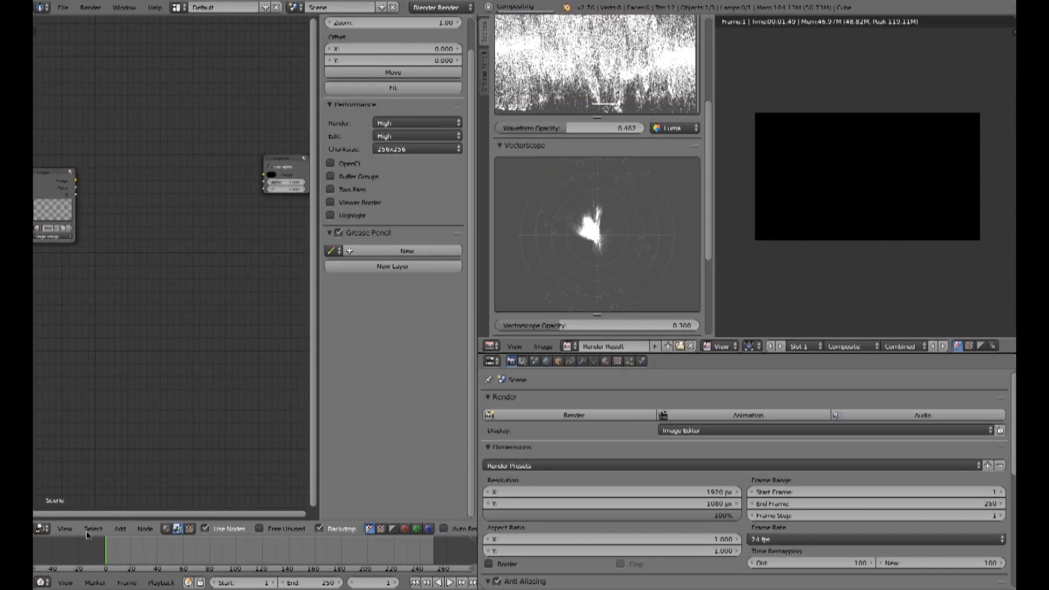
left_click(120, 528)
mouse_move(131, 500)
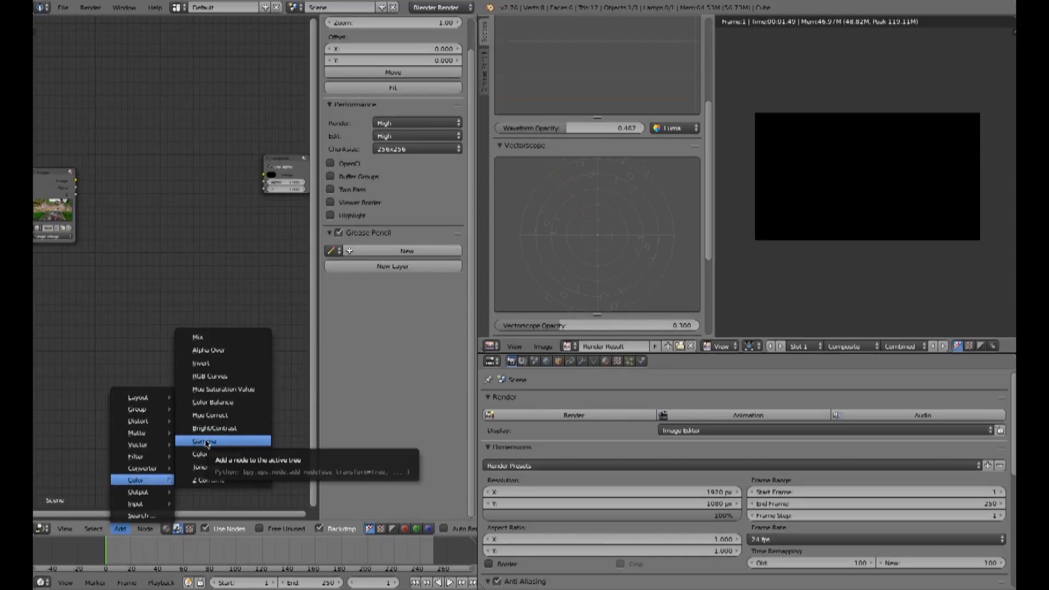
left_click(205, 376)
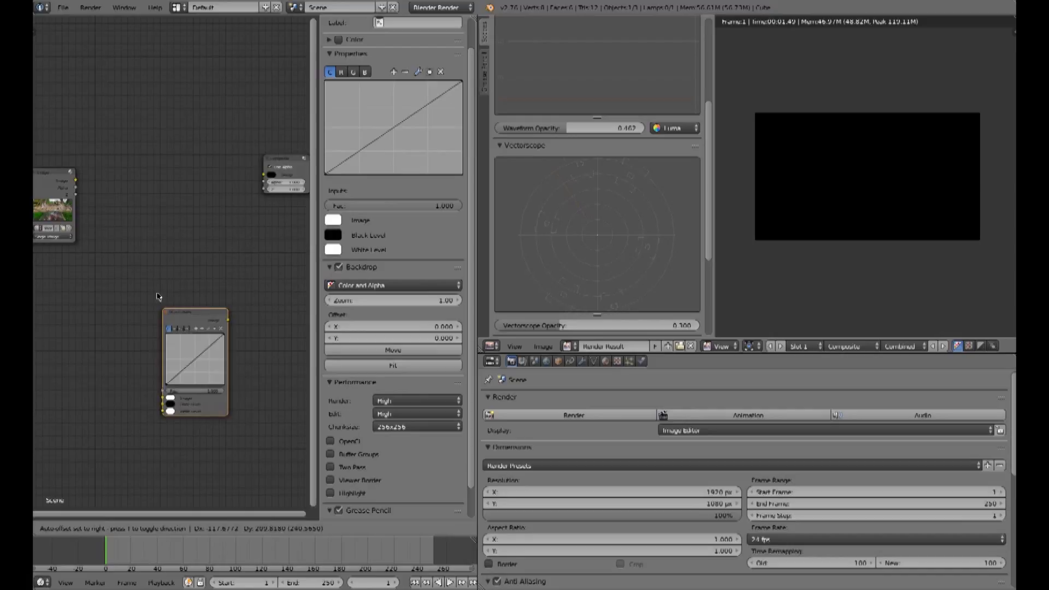
left_click(131, 133)
left_click_drag(76, 181, 133, 224)
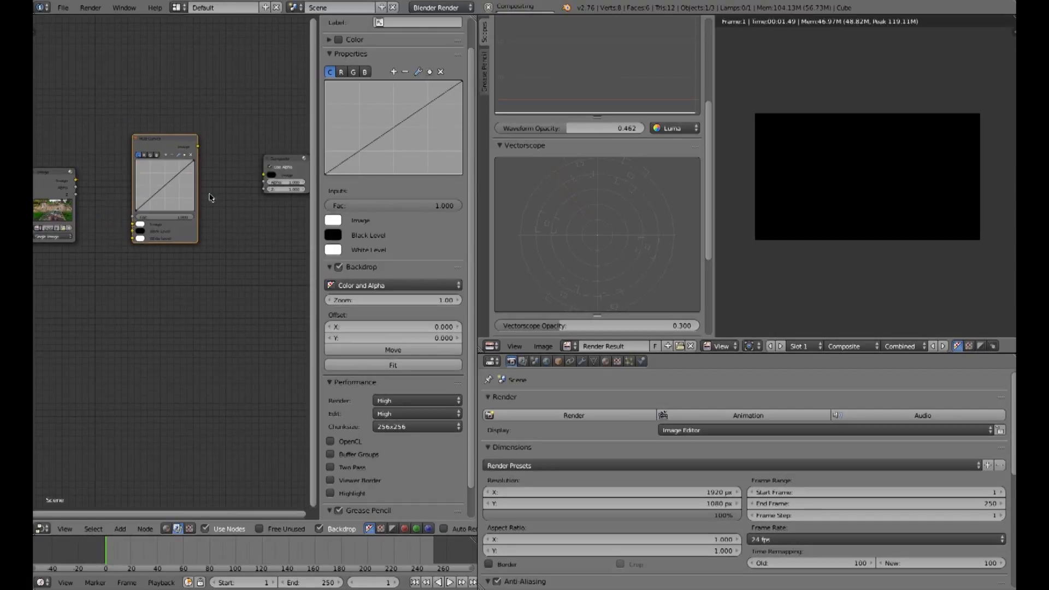
left_click_drag(76, 183, 133, 224)
left_click_drag(198, 152, 264, 175)
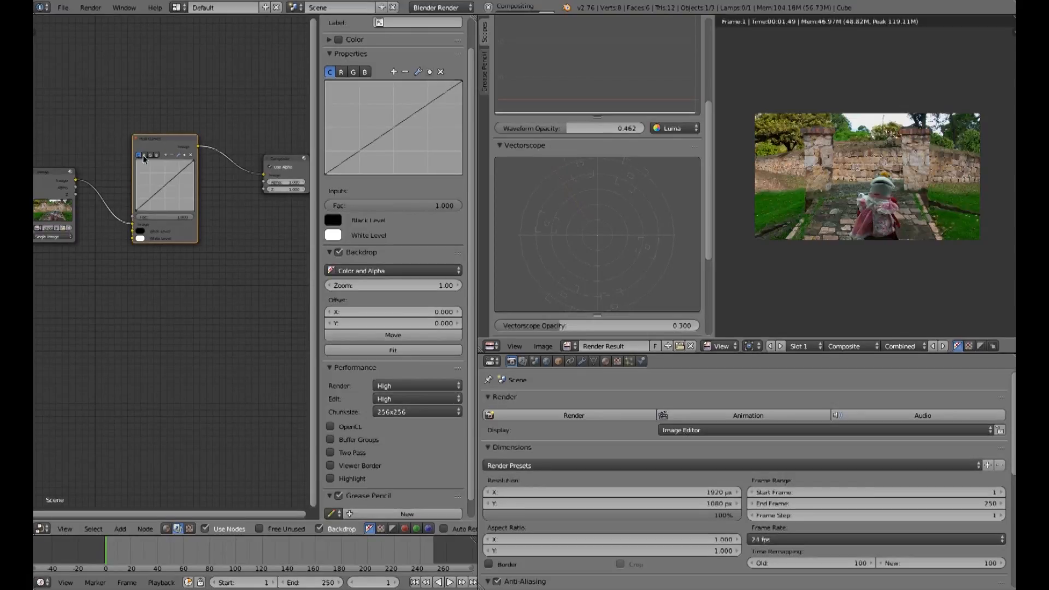
Step: Look through the curve's C, R, G and B channels and the waveform scope
left_click(341, 72)
left_click(354, 72)
left_click(365, 72)
left_click(330, 72)
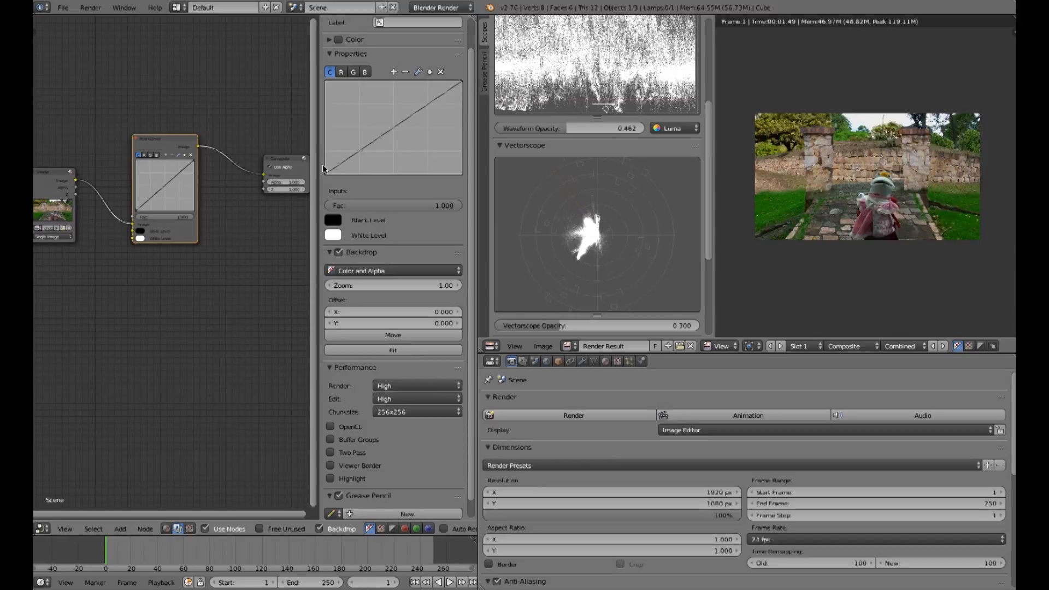
left_click(462, 83)
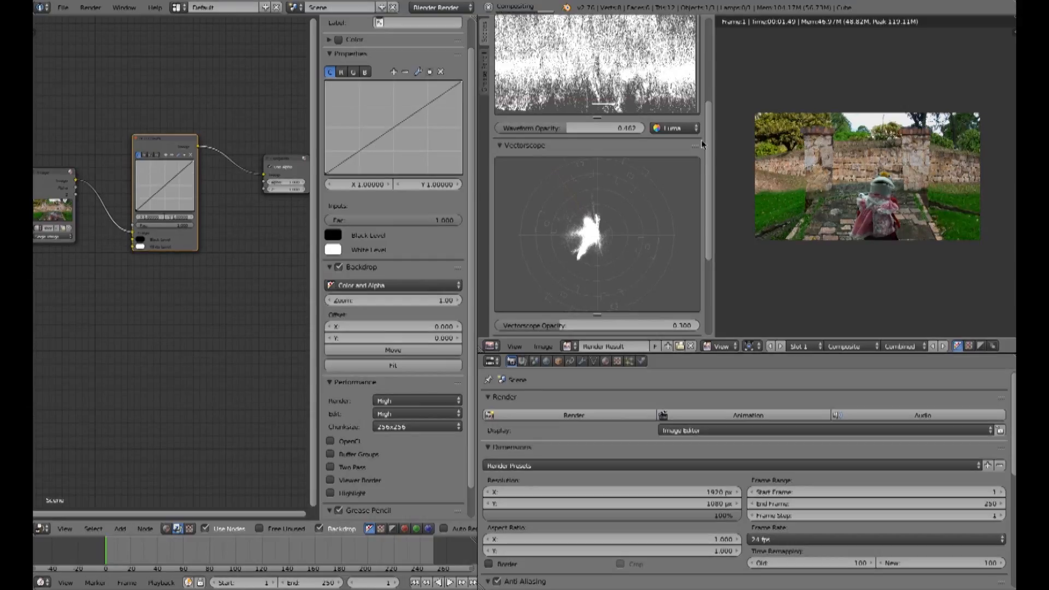
scroll(706, 155, "up", 3)
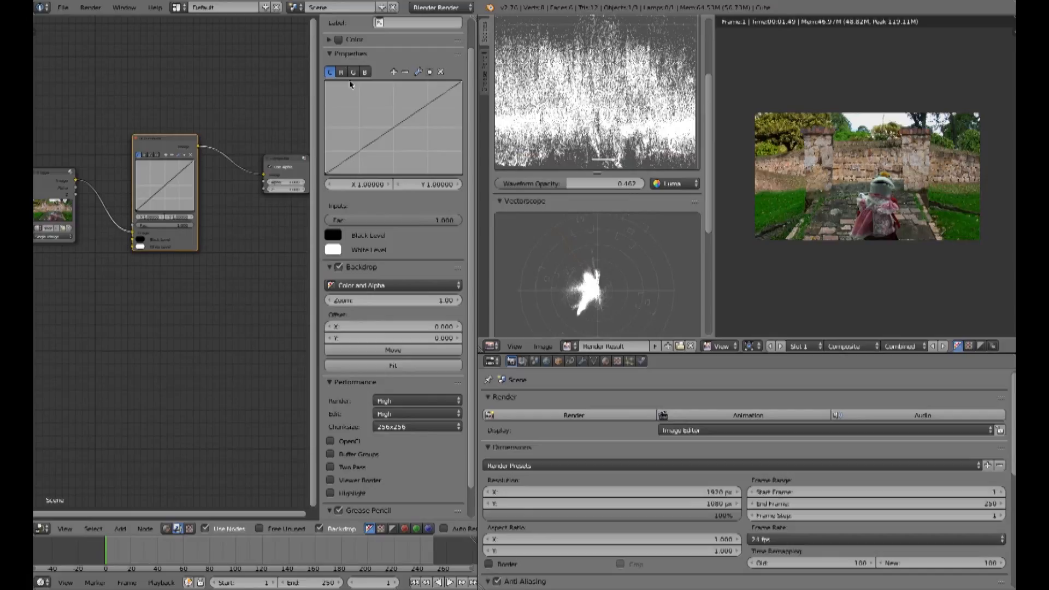
scroll(705, 145, "up", 3)
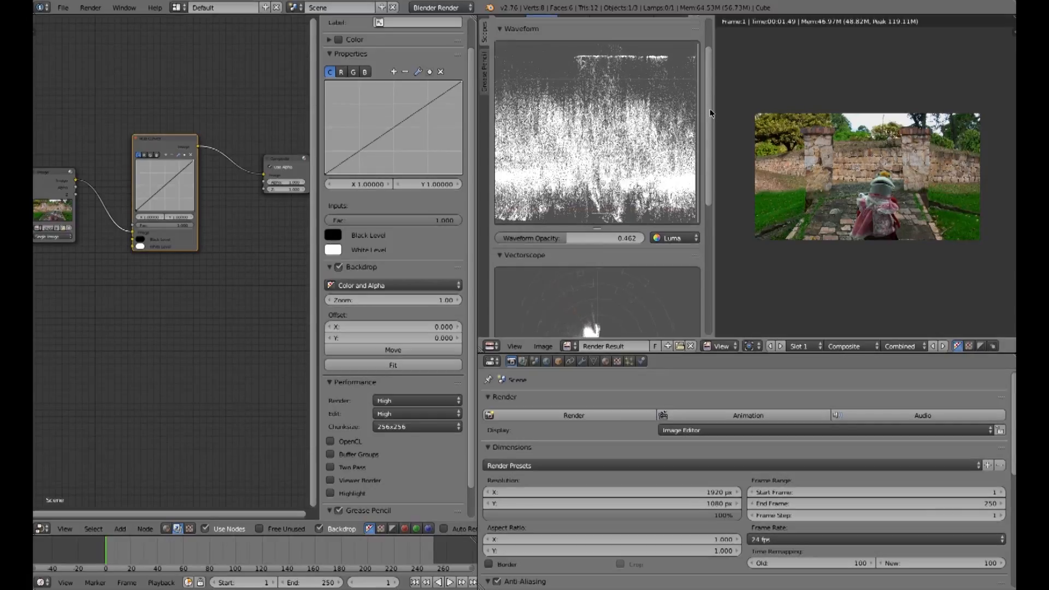
Step: Bend the combined RGB curve upward, then downward, and reset the curve
left_click_drag(388, 130, 381, 115)
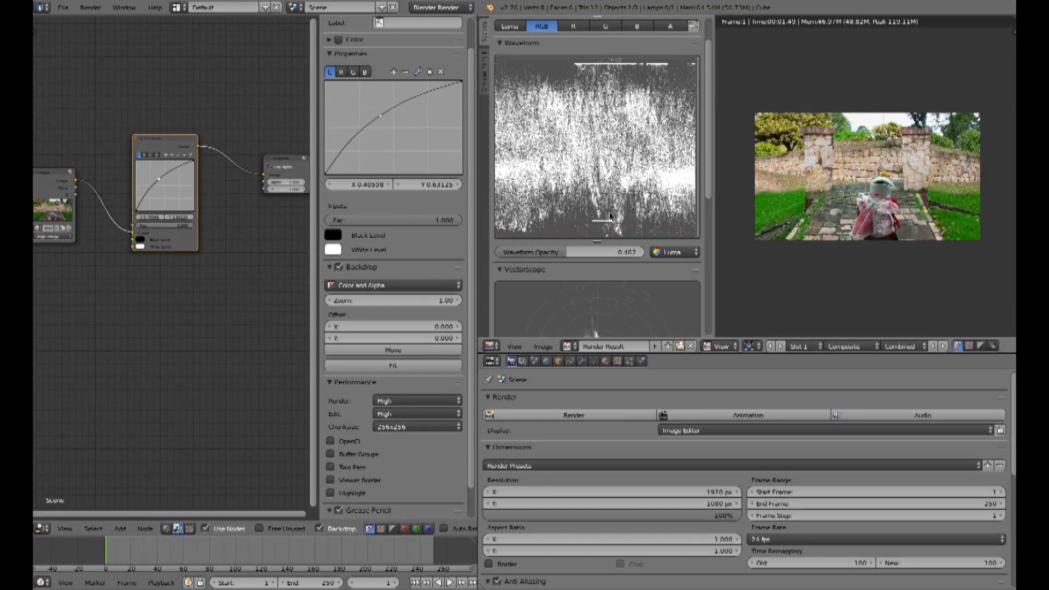
left_click_drag(378, 119, 407, 141)
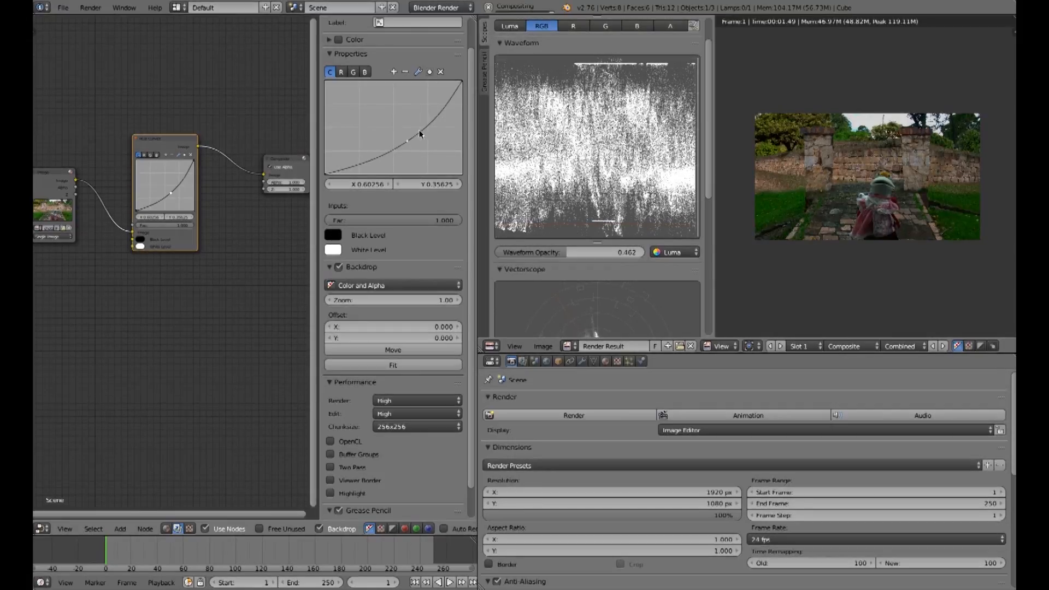
left_click(408, 142)
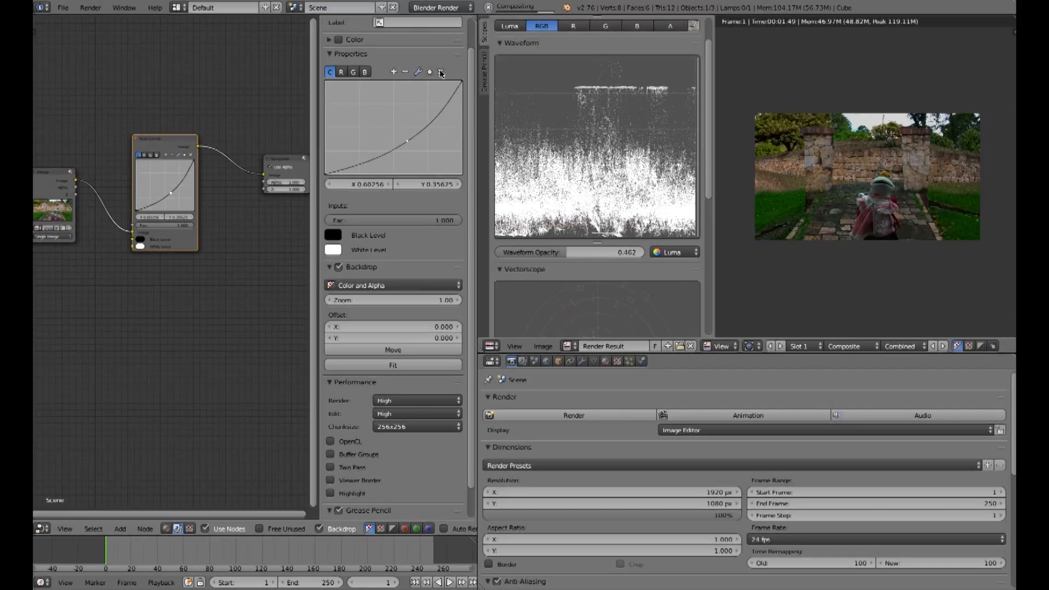
left_click(441, 72)
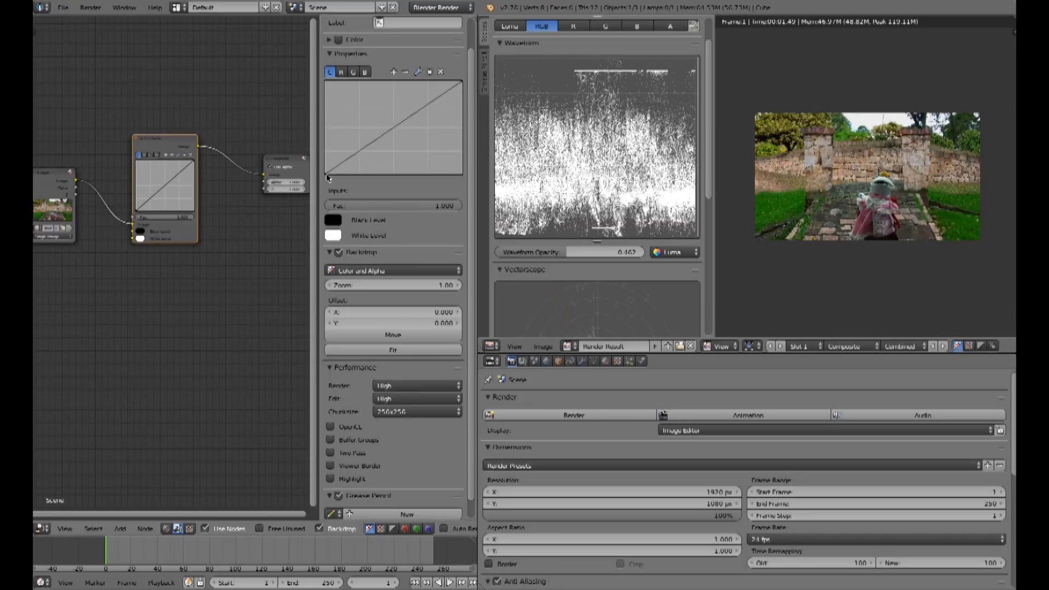
Step: Move the curve's black point up, then right, then back to the corner
left_click_drag(326, 175, 326, 158)
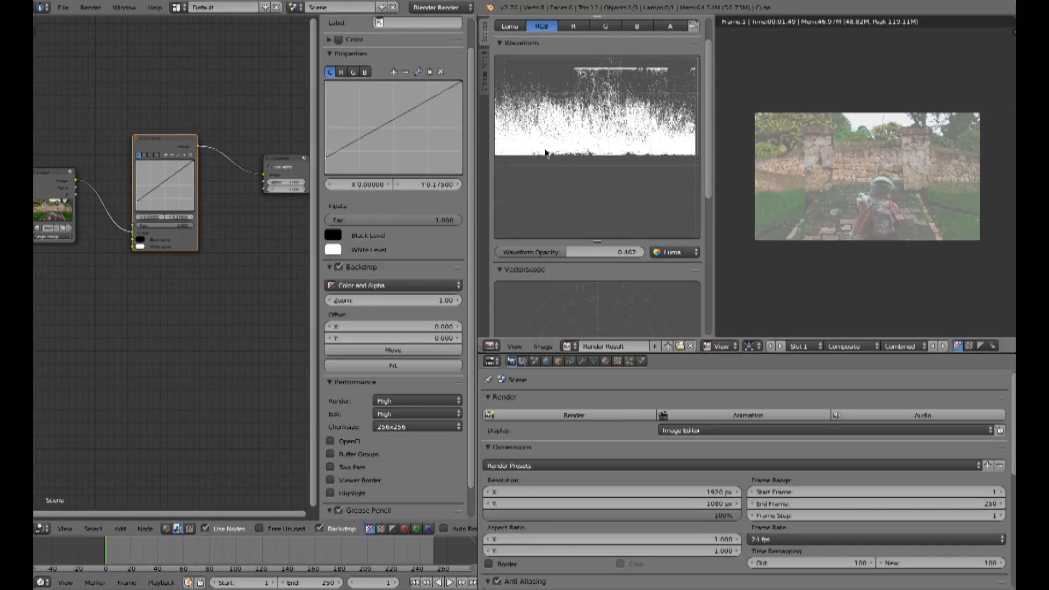
left_click_drag(325, 157, 347, 184)
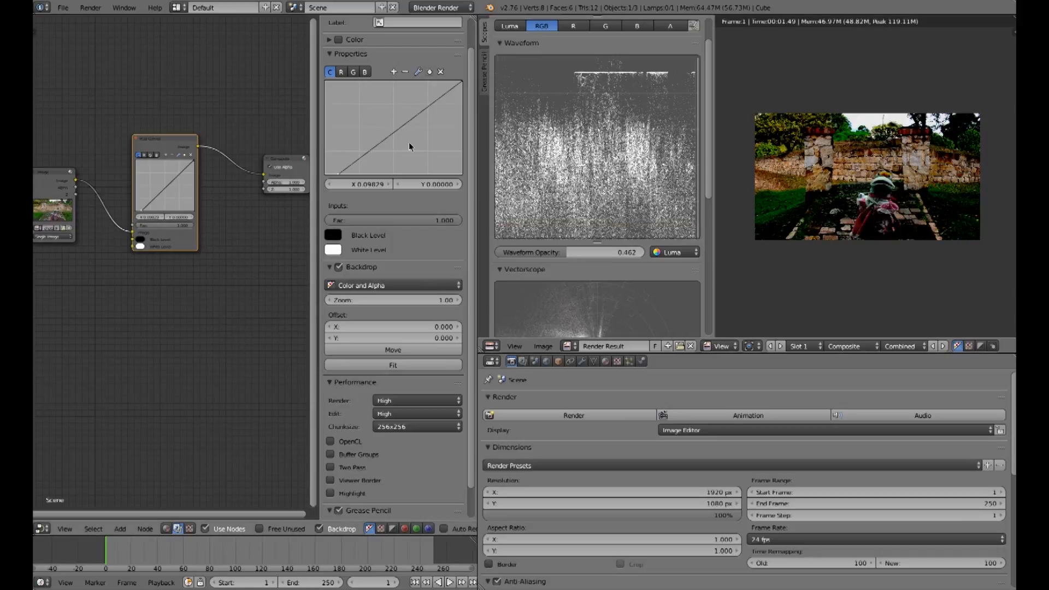
left_click_drag(339, 174, 324, 174)
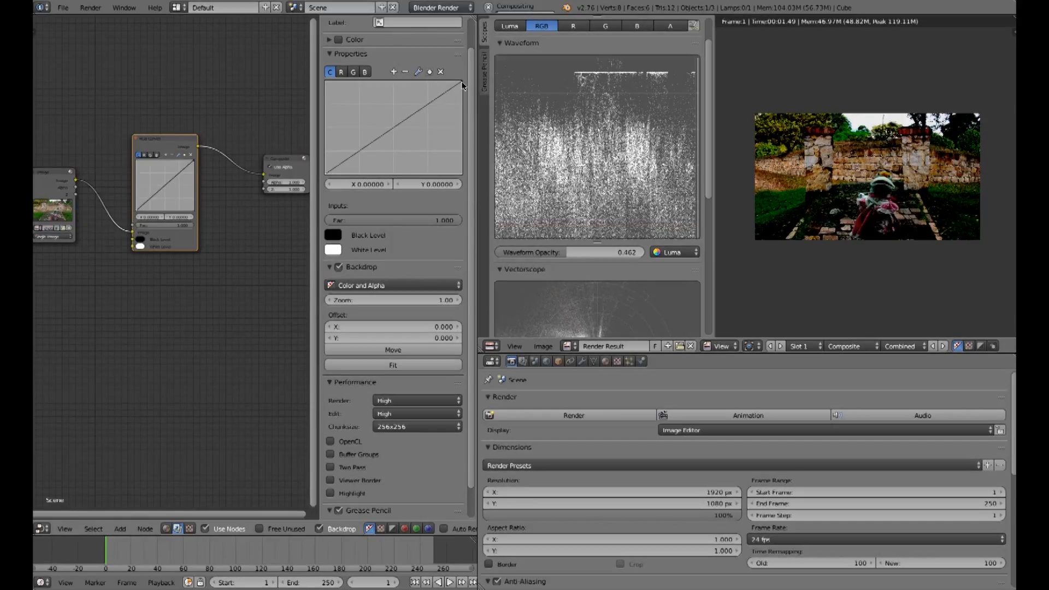
Step: Move the curve's white point left, then down, then back to the top corner
left_click_drag(462, 82, 446, 84)
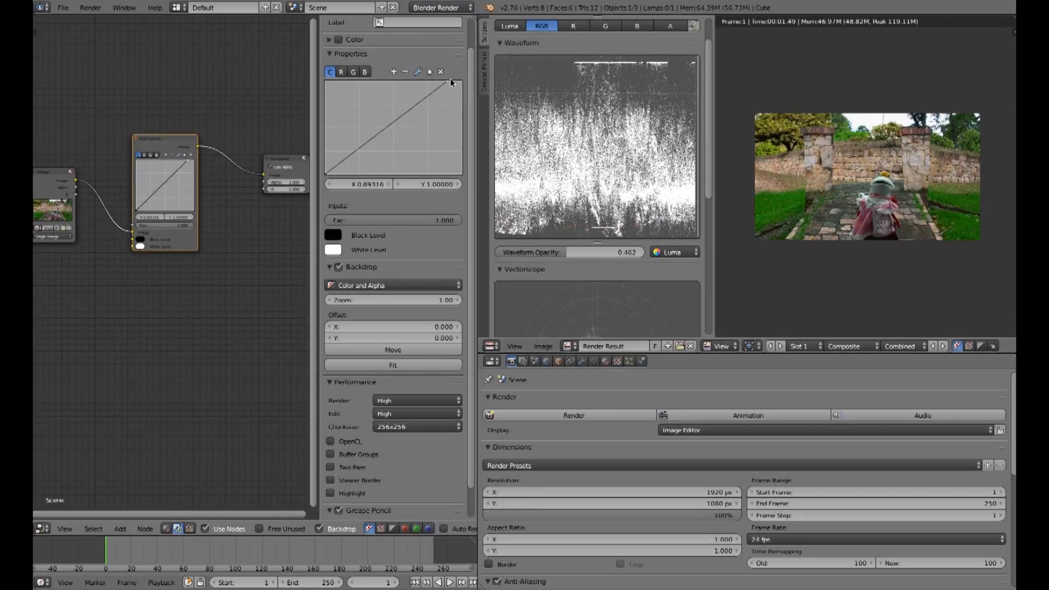
left_click_drag(450, 84, 447, 84)
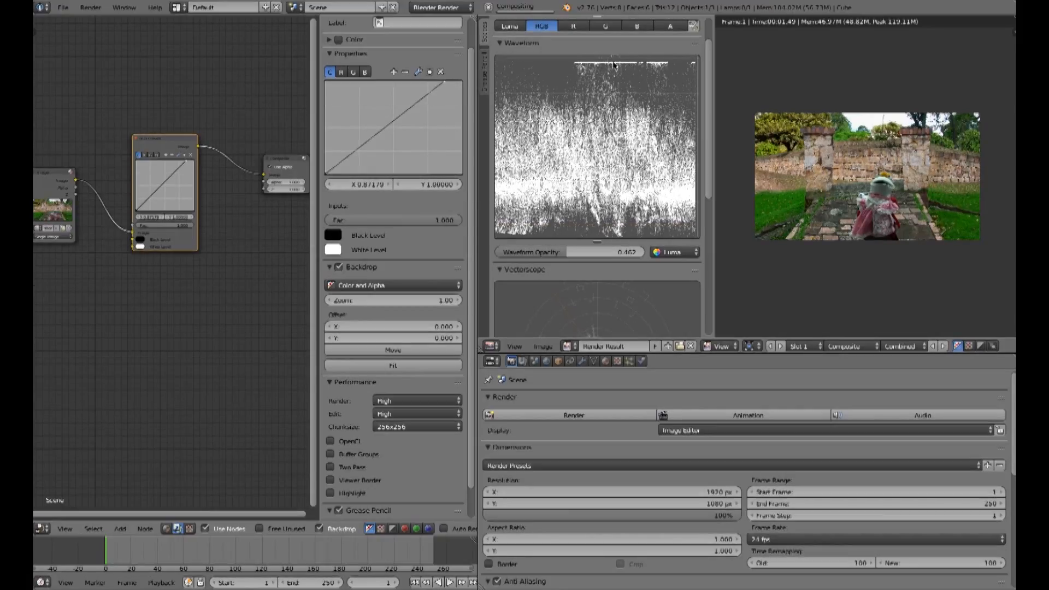
left_click_drag(443, 82, 437, 83)
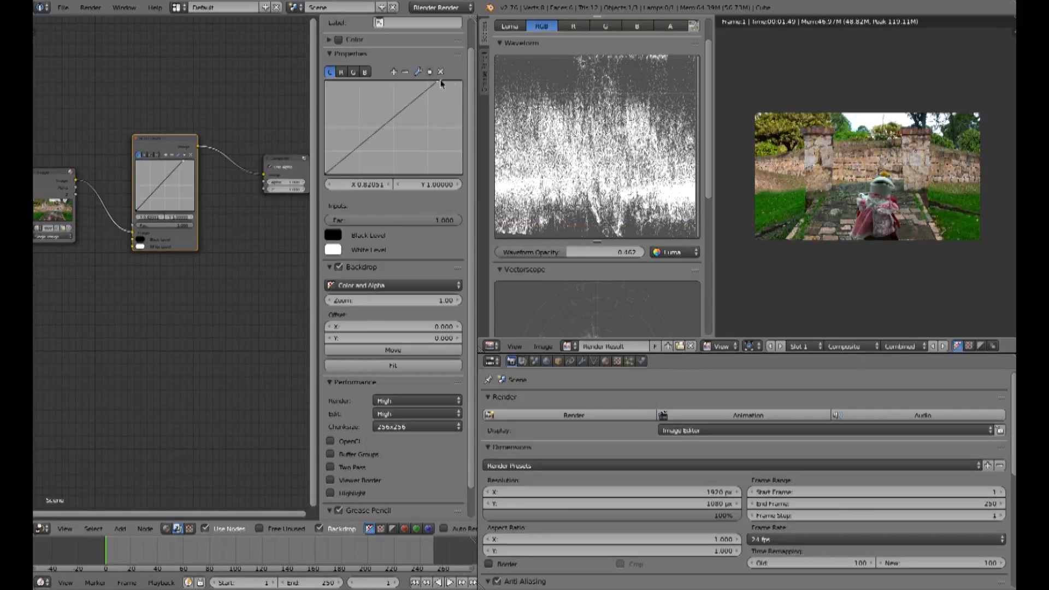
left_click_drag(436, 84, 467, 109)
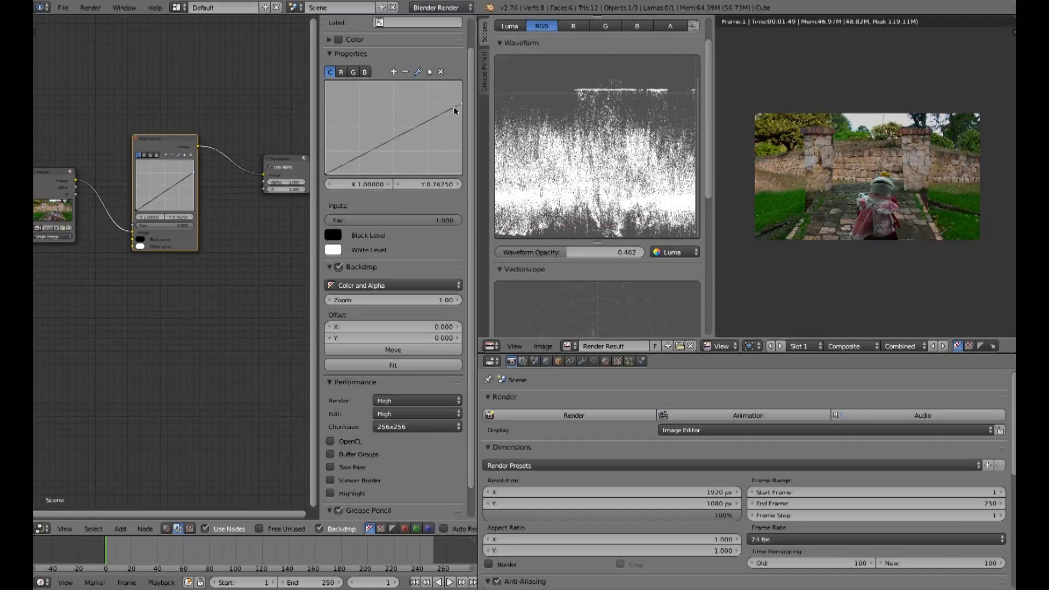
left_click_drag(462, 104, 462, 81)
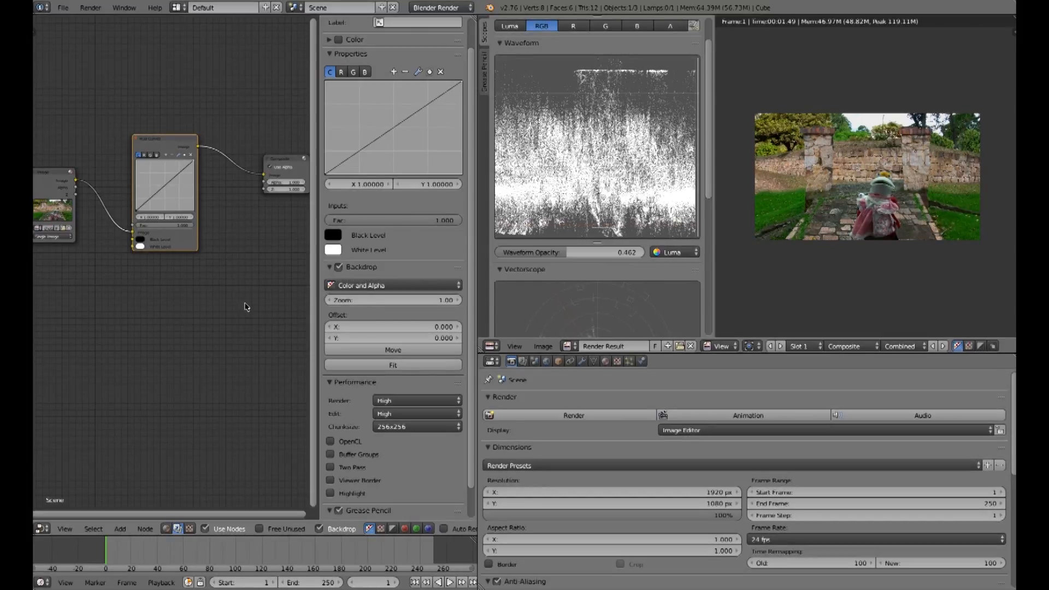
Step: Sample the RGB Curves node's Black Level color from the image with the eyedropper
left_click(333, 235)
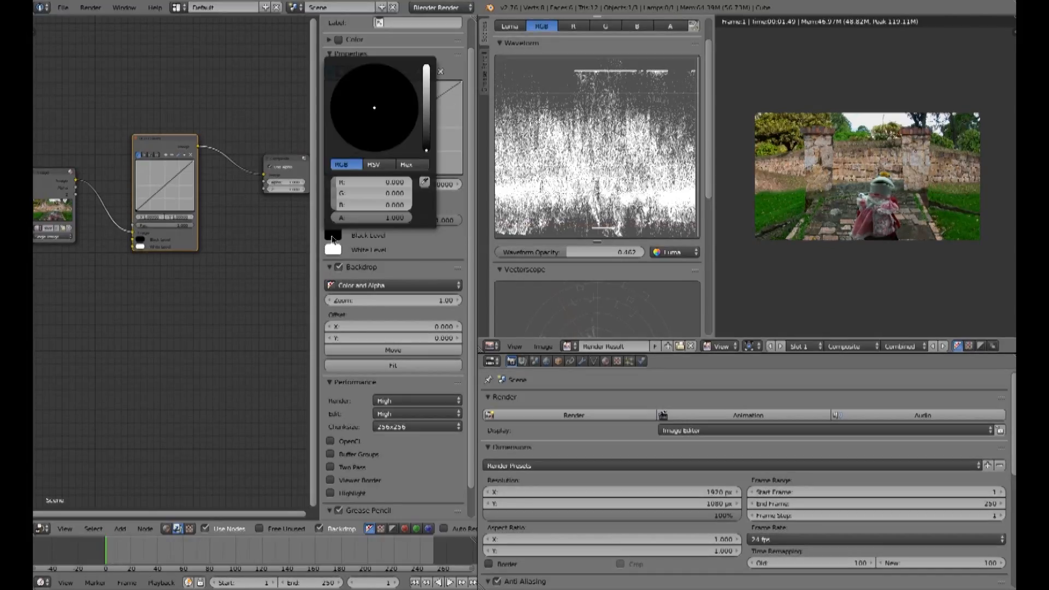
left_click(424, 182)
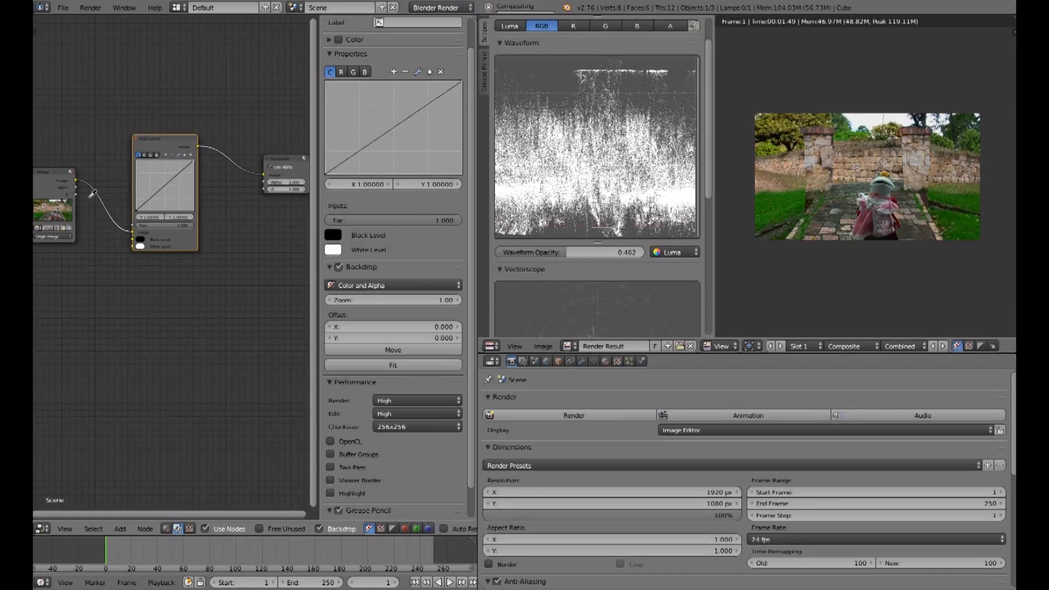
left_click(778, 133)
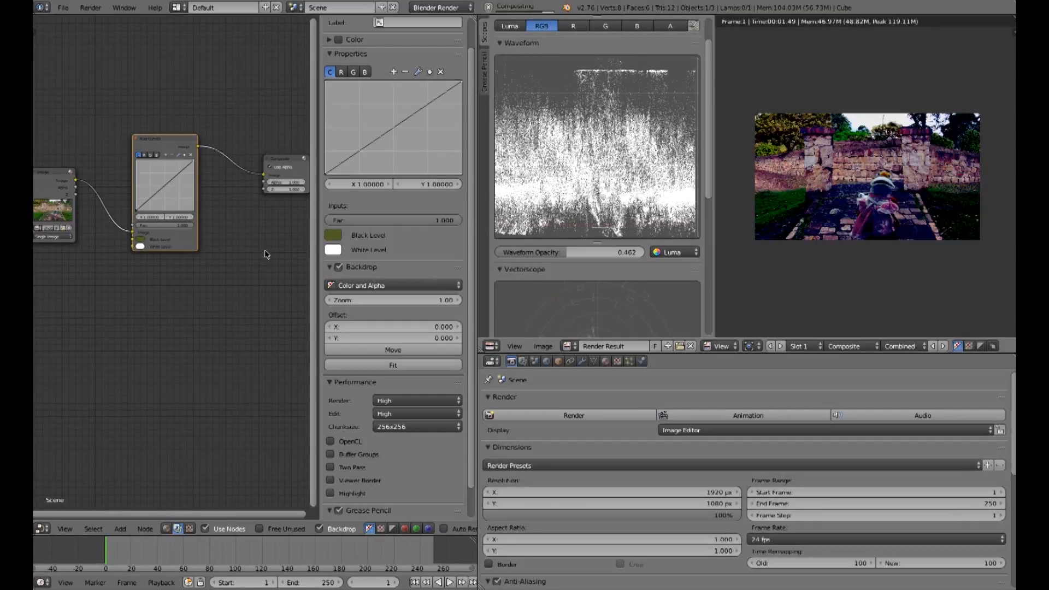
Step: Resample the Black Level color with the eyedropper from another dark spot in the image
left_click(334, 240)
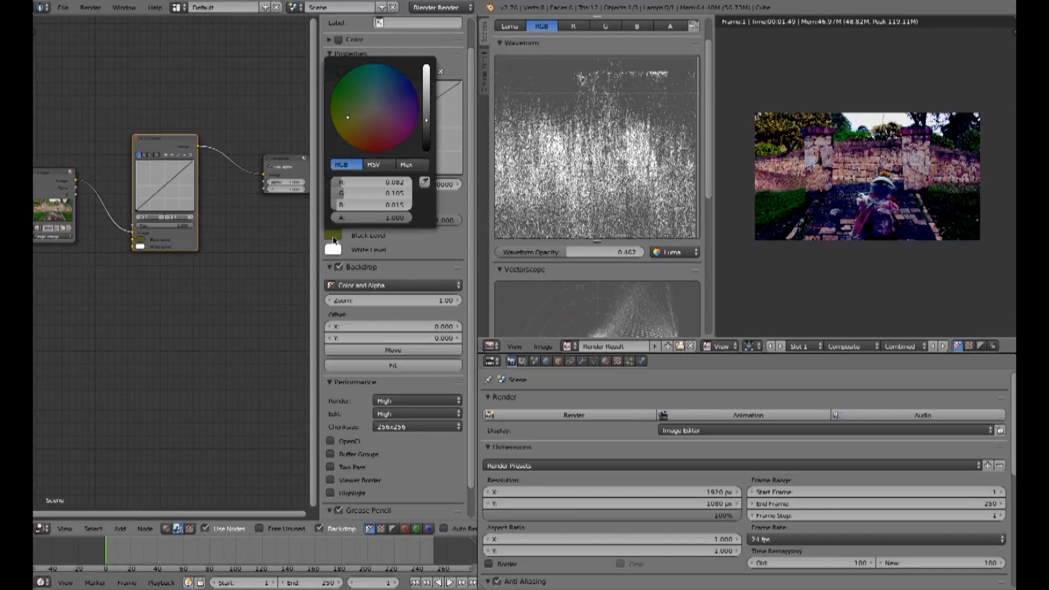
left_click(426, 178)
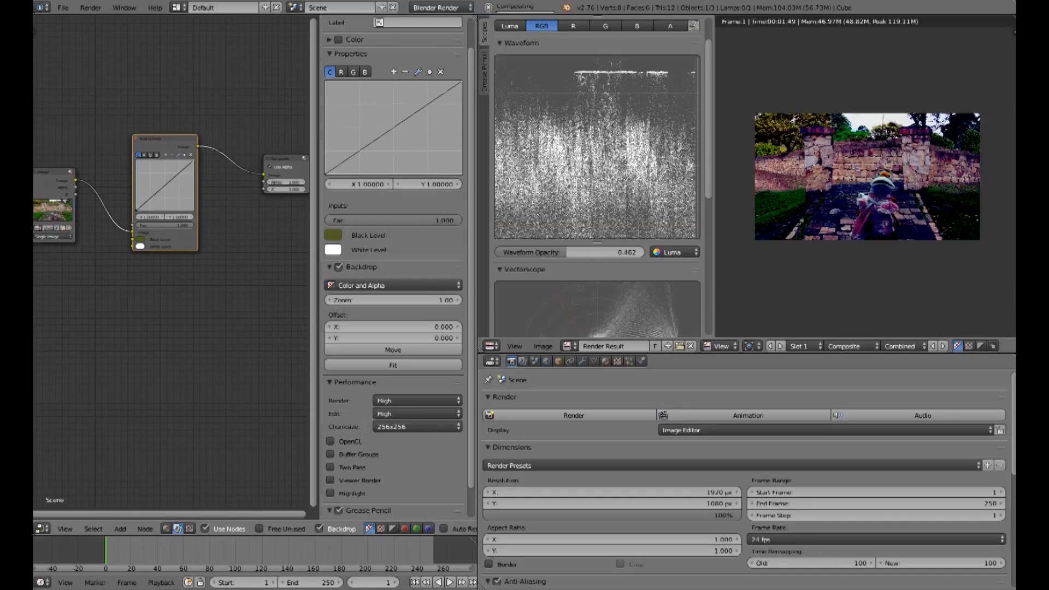
left_click(763, 132)
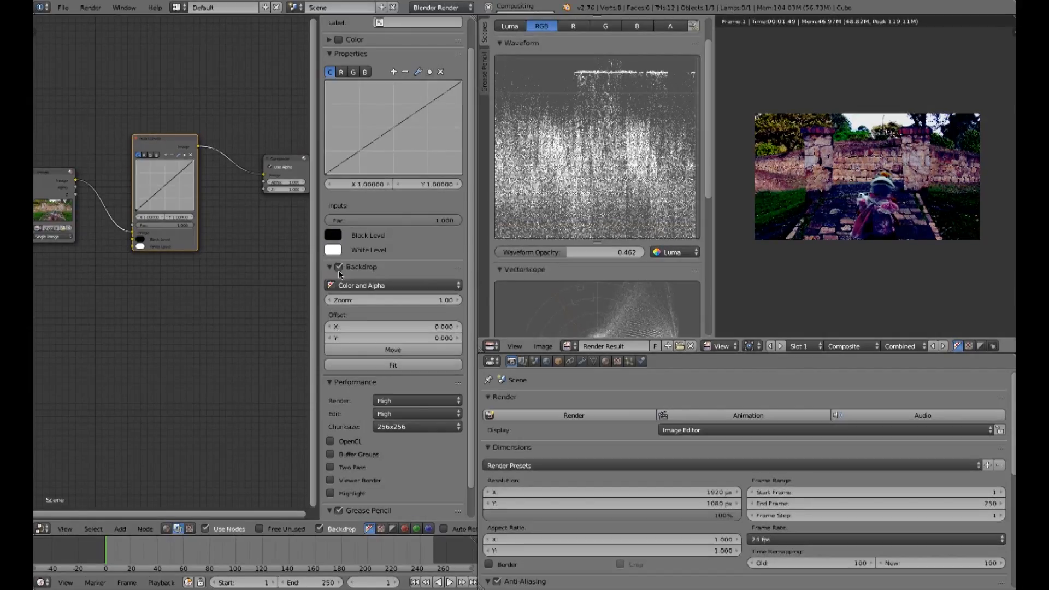
Step: Sample the White Level color with the eyedropper from a bright area of the image
left_click(333, 250)
left_click(425, 199)
left_click(815, 112)
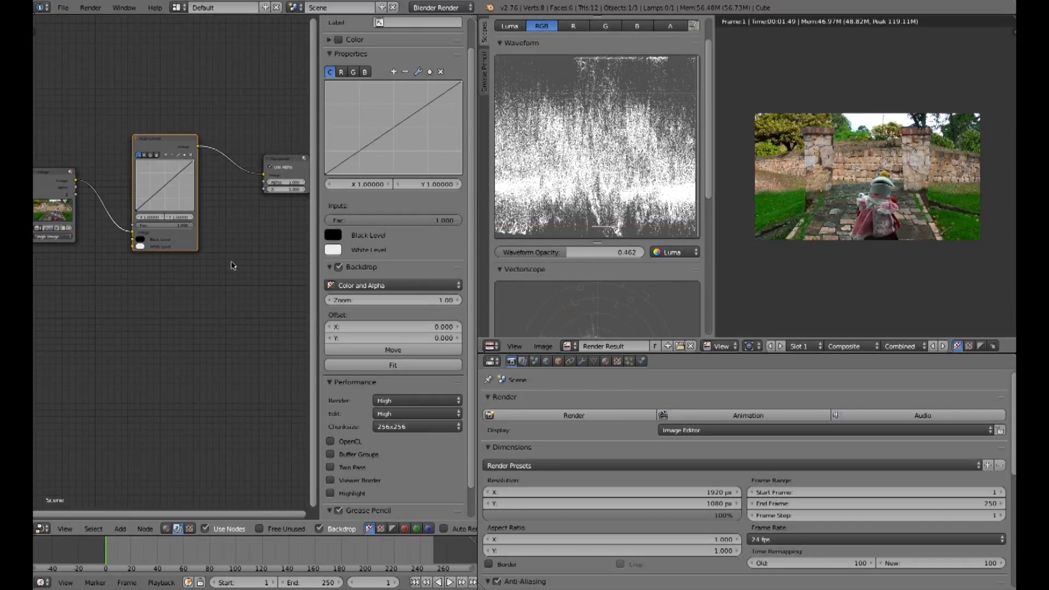
Step: Add a Mix color node onto the link between the RGB Curves and Composite nodes
left_click(58, 177)
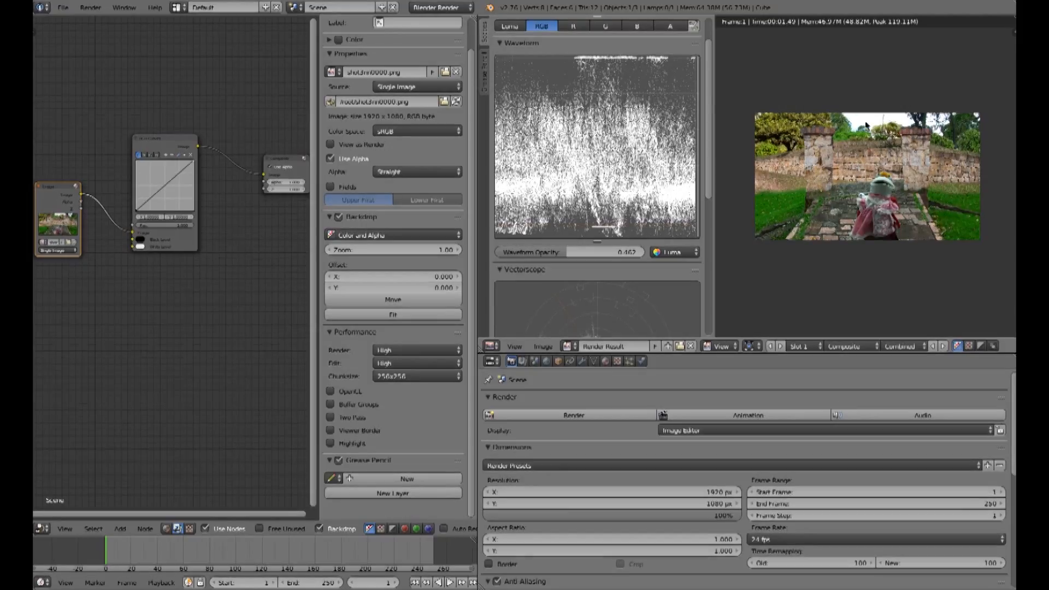
left_click(121, 529)
mouse_move(130, 488)
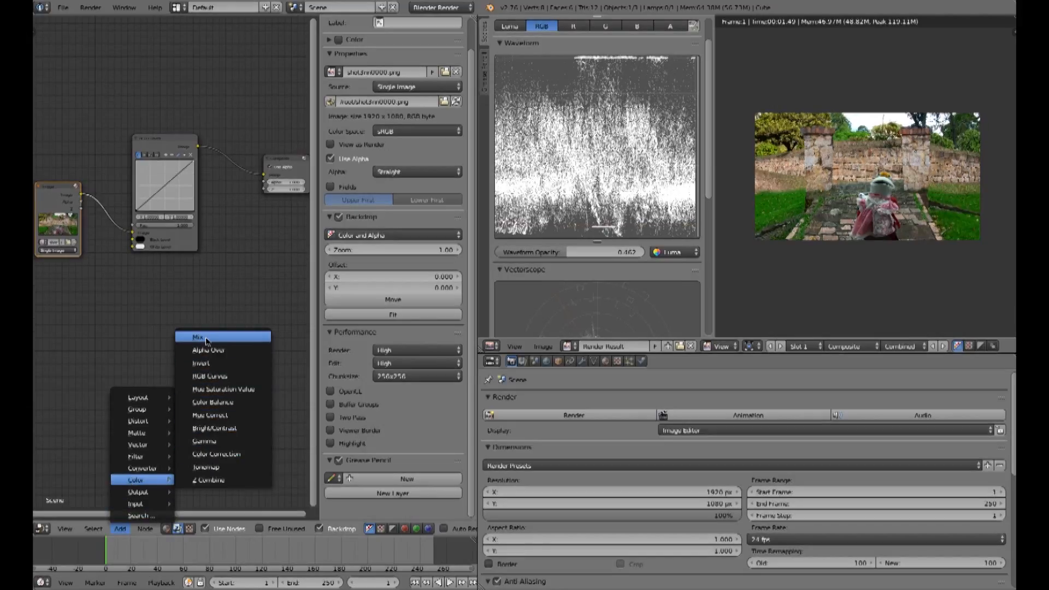
left_click(207, 339)
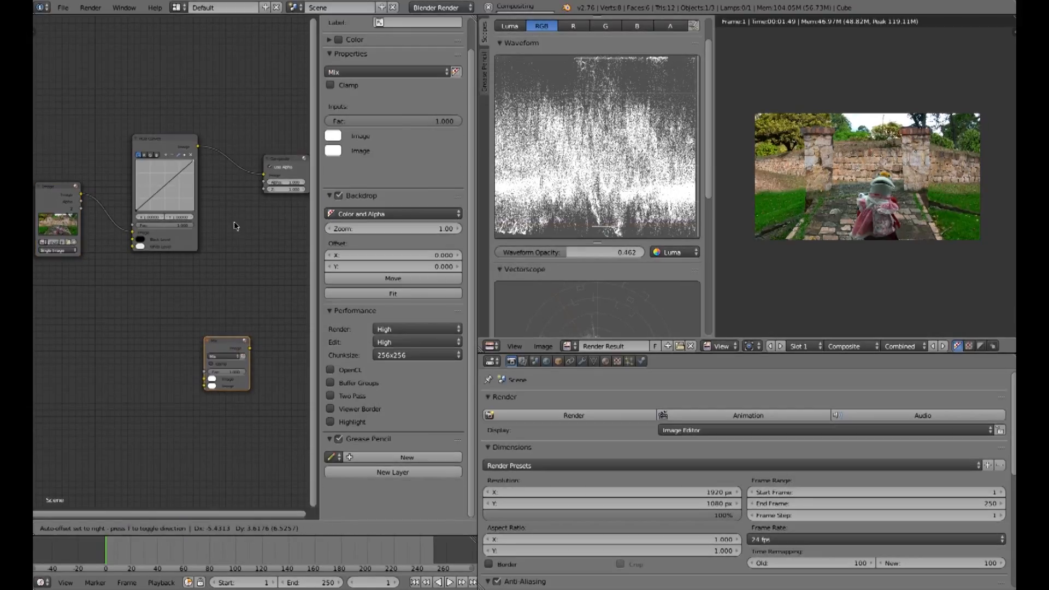
left_click(214, 171)
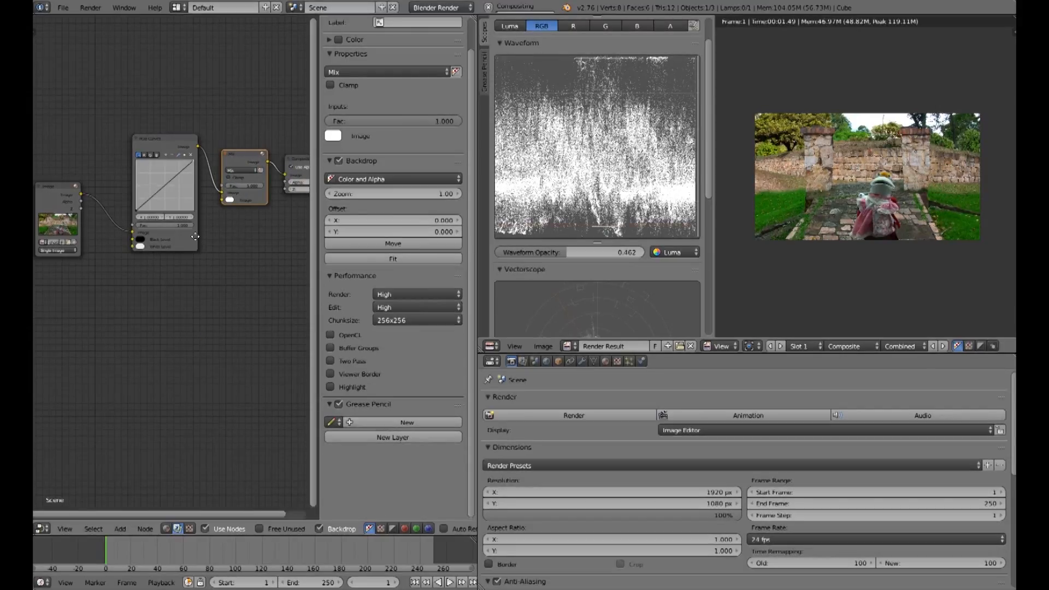
Step: Rearrange the Mix node and its links between the RGB Curves and Composite nodes
middle_click_drag(173, 243, 162, 249)
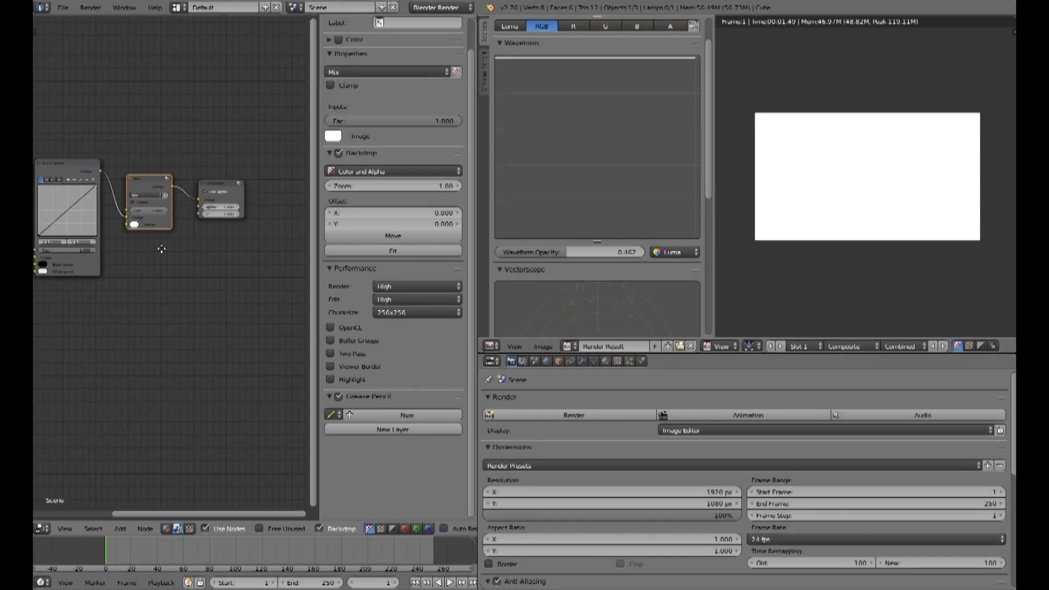
left_click_drag(219, 189, 263, 184)
left_click(158, 184)
left_click_drag(157, 183, 190, 180)
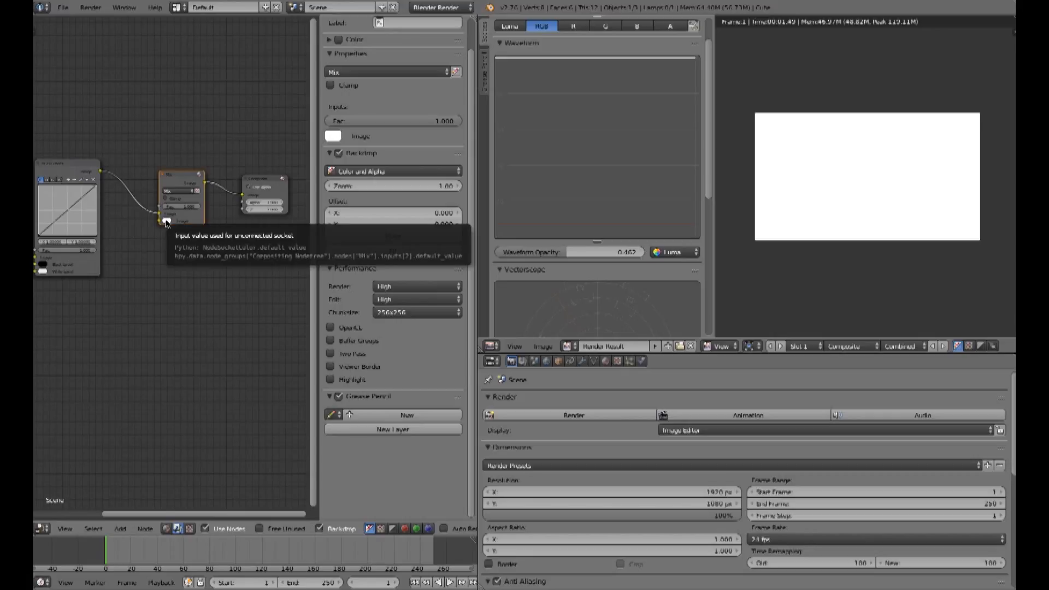
middle_click_drag(119, 305, 219, 228)
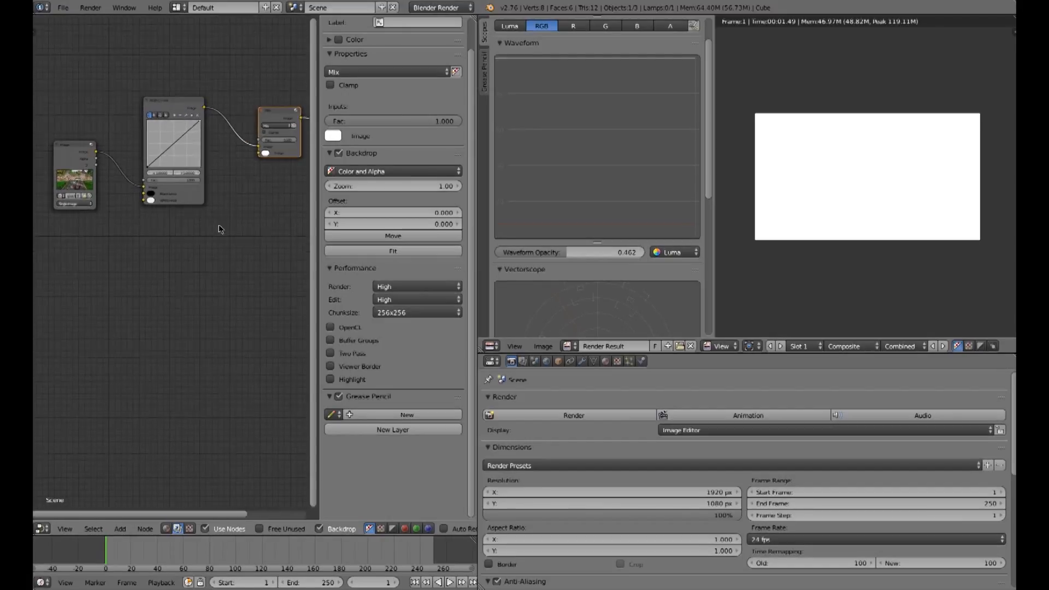
Step: Add a Viewer output node and connect the RGB Curves output to it to show the backdrop
left_click(120, 528)
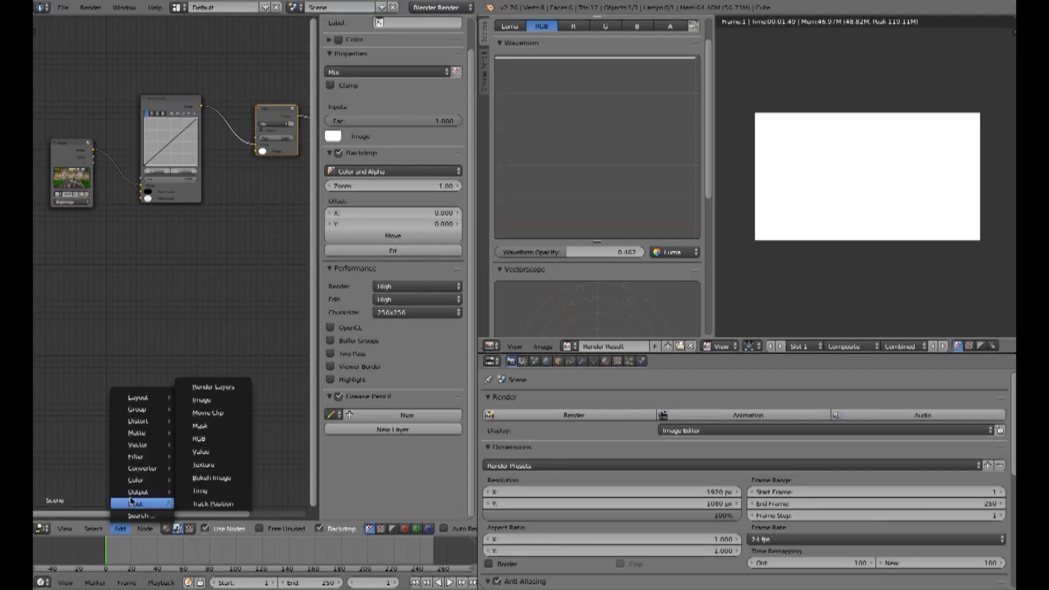
mouse_move(136, 492)
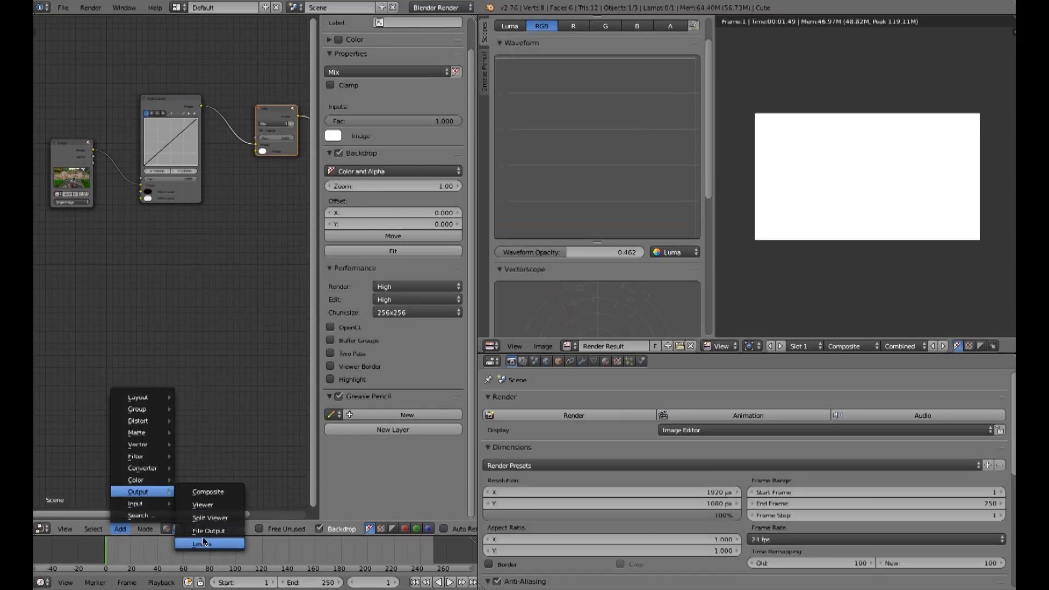
left_click(202, 505)
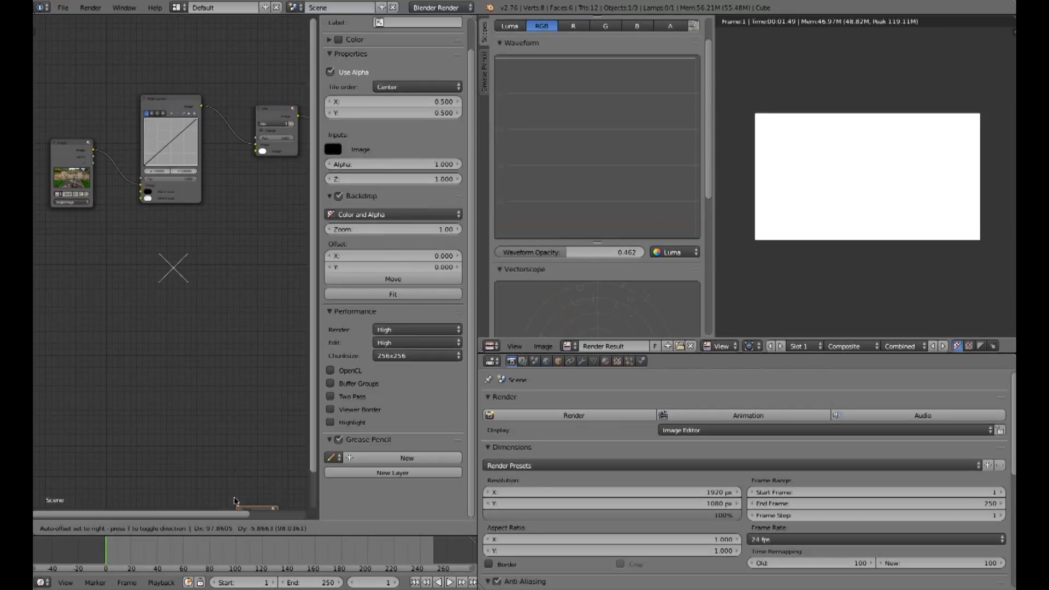
left_click(245, 206)
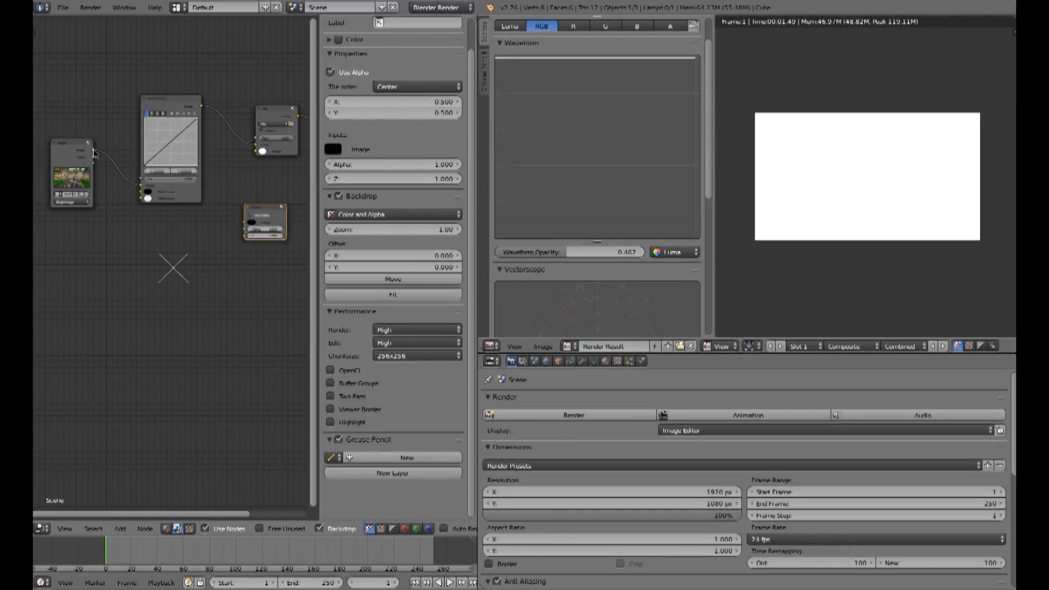
left_click_drag(201, 107, 251, 225)
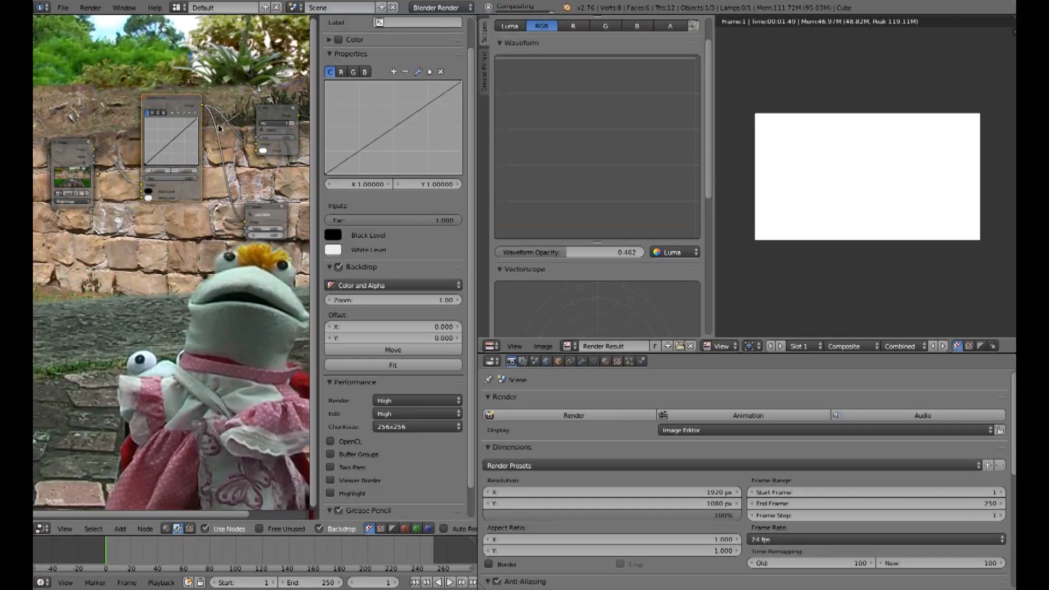
Step: Set the Mix node's blend type to Divide
key("v")
key("v")
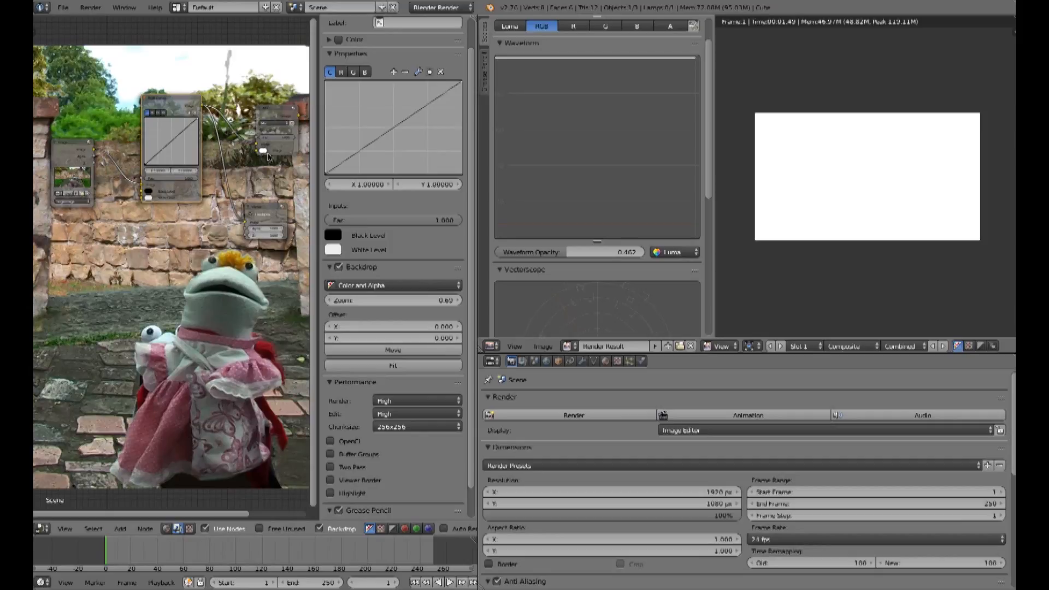
left_click(263, 156)
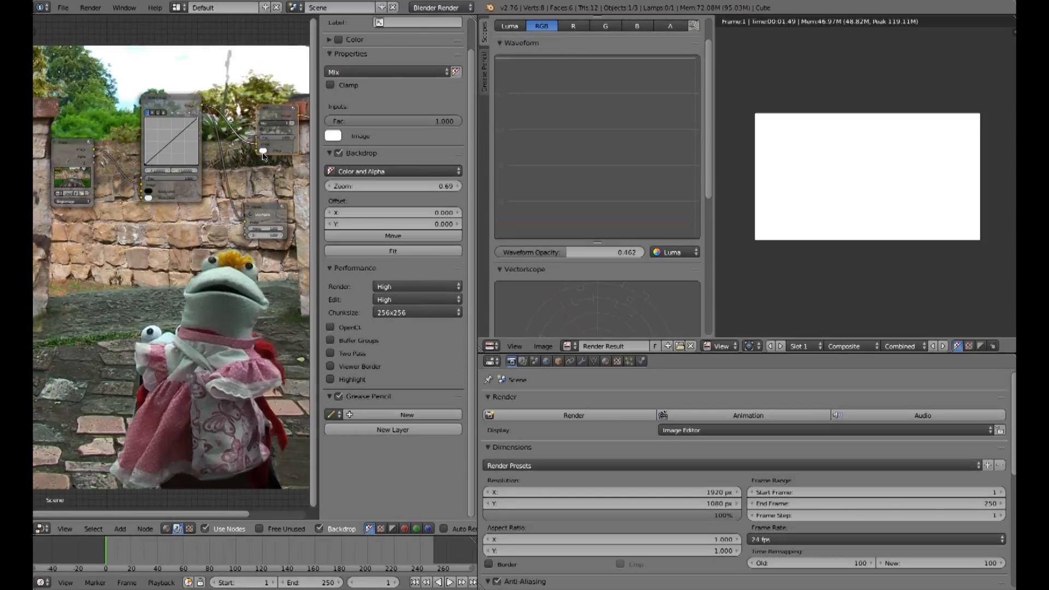
left_click(263, 152)
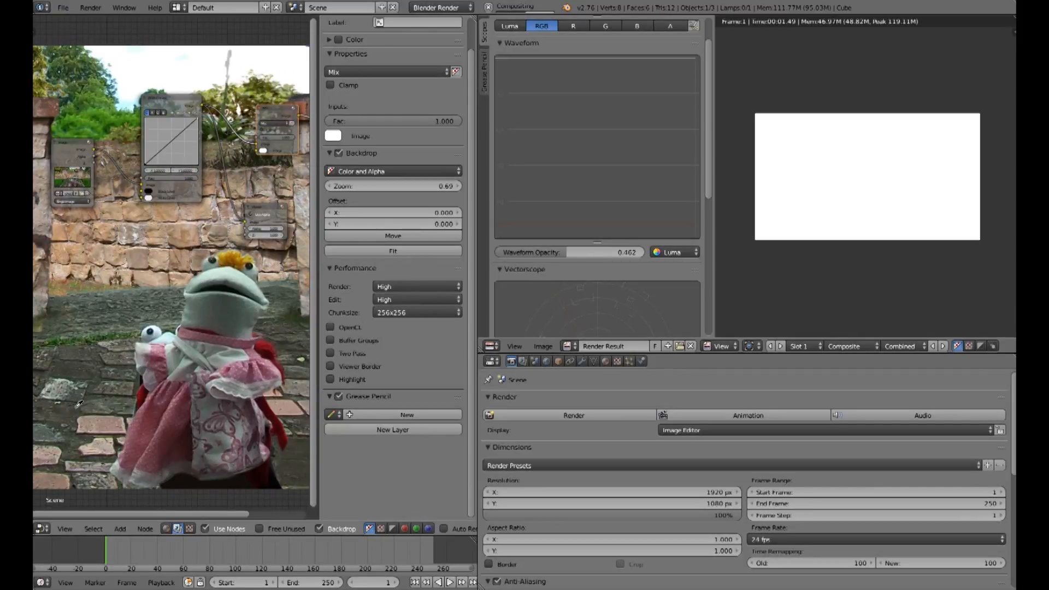
left_click(173, 190)
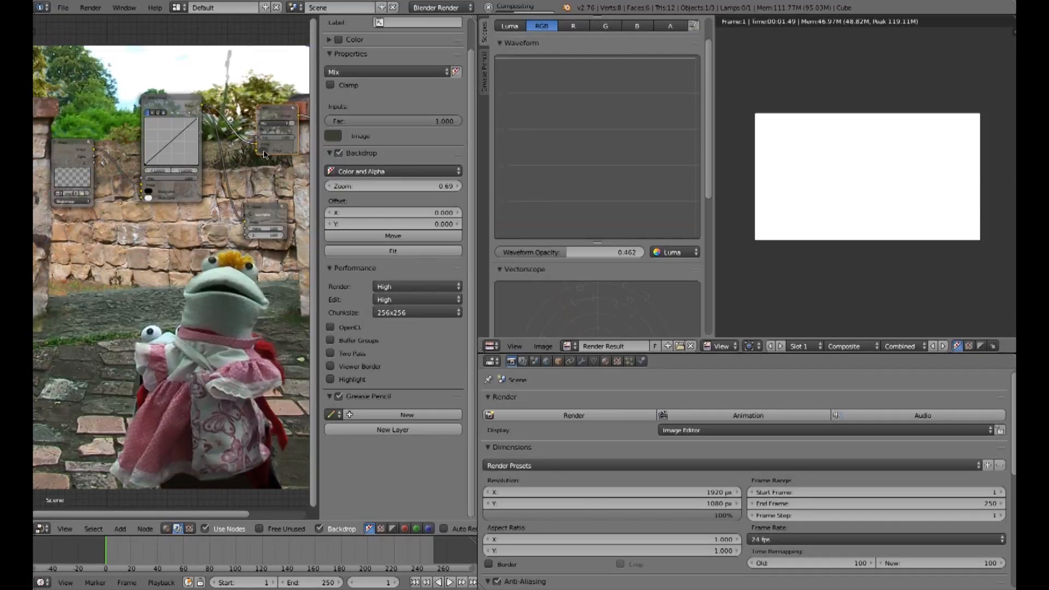
left_click(273, 124)
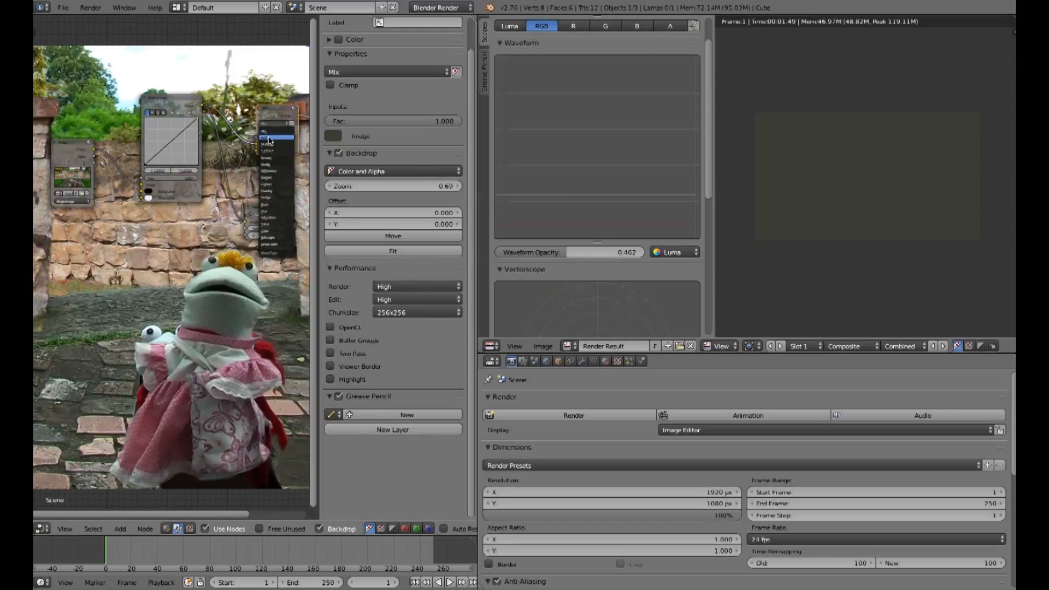
left_click(276, 164)
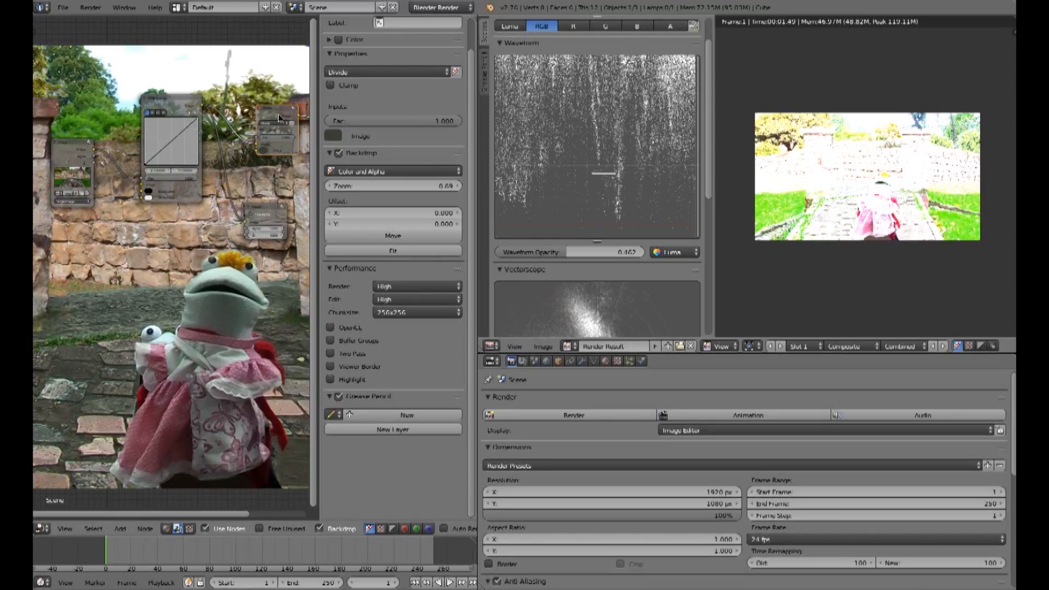
Step: Sample the Mix node's second Image color from the sky in the backdrop with the eyedropper
left_click(264, 152)
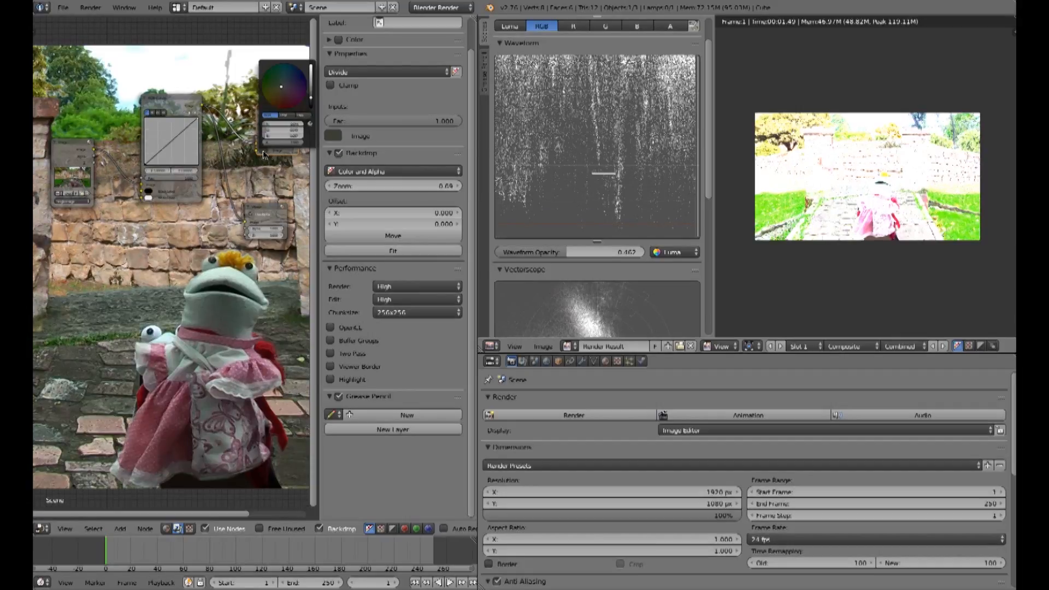
left_click(310, 123)
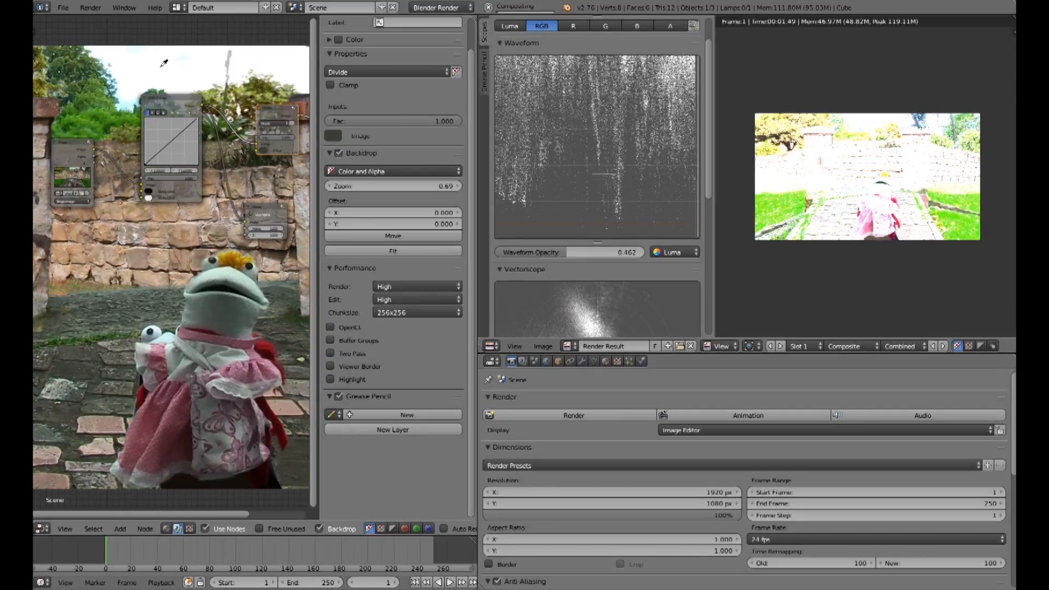
left_click(158, 74)
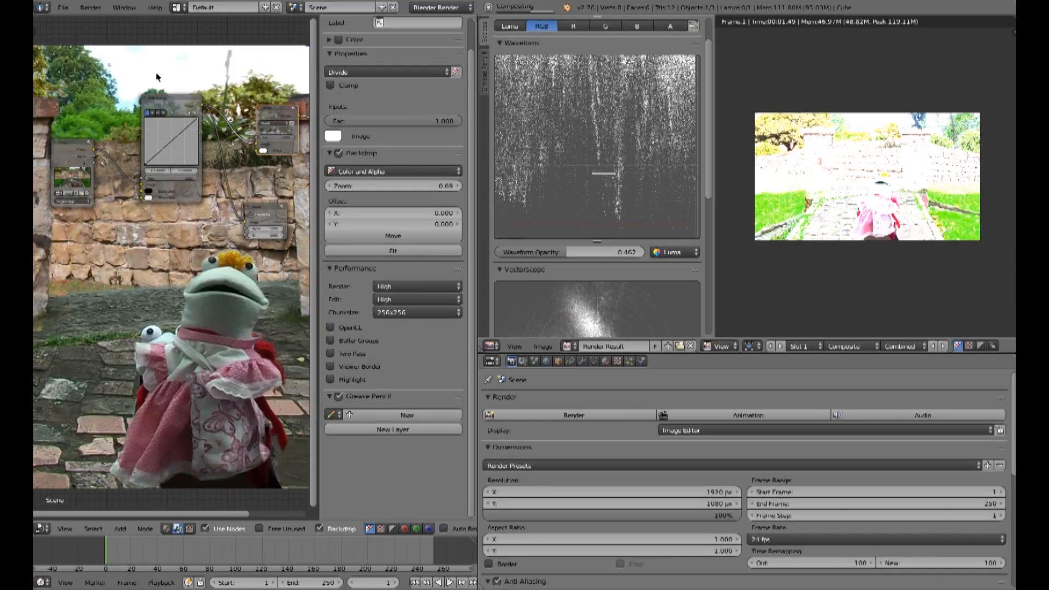
Step: Pick a light green for the Mix node's second Image color on the color wheel
left_click(262, 152)
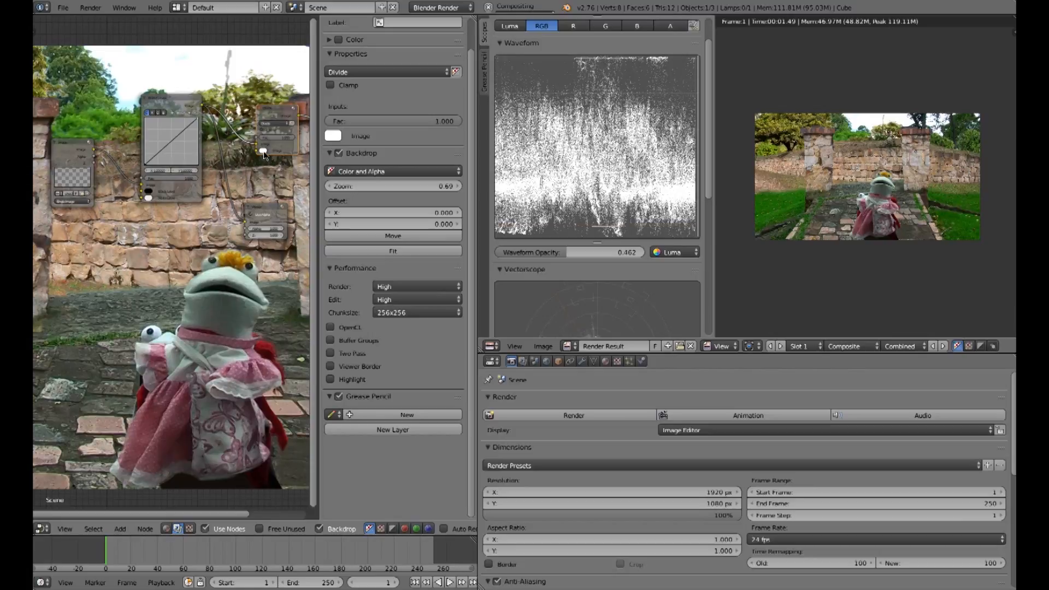
left_click(264, 152)
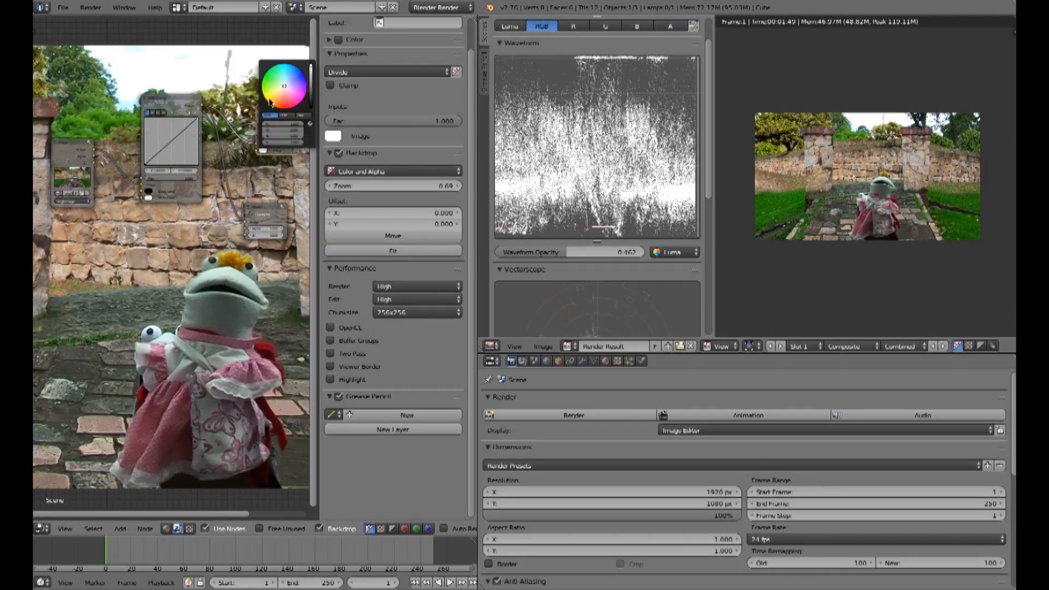
left_click(280, 80)
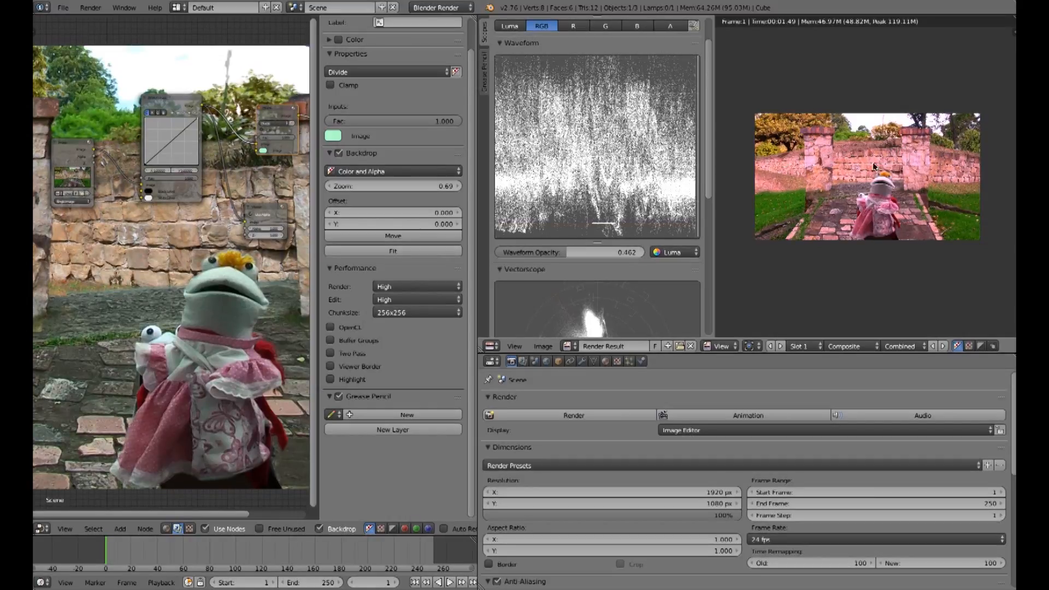
Step: Adjust the second Image color's brightness and hue while watching the vectorscope
left_click_drag(708, 165, 707, 230)
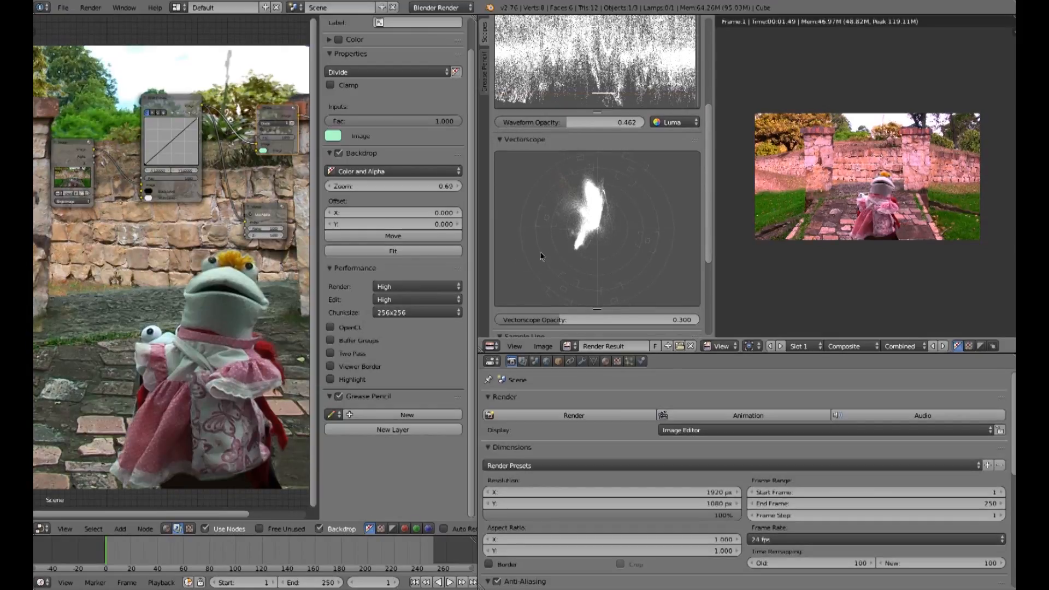
left_click(262, 153)
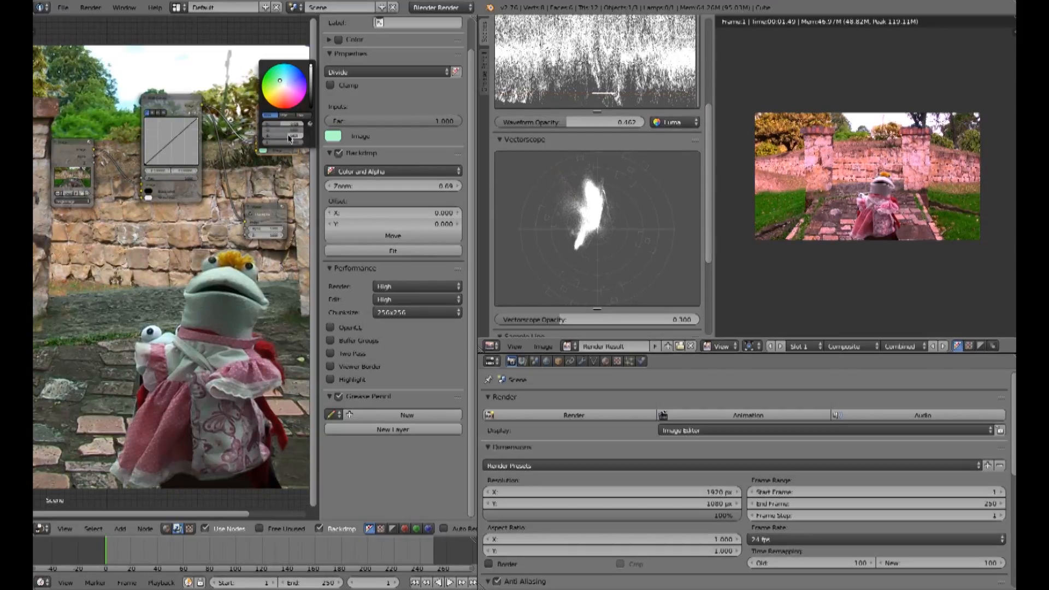
left_click_drag(297, 136, 313, 136)
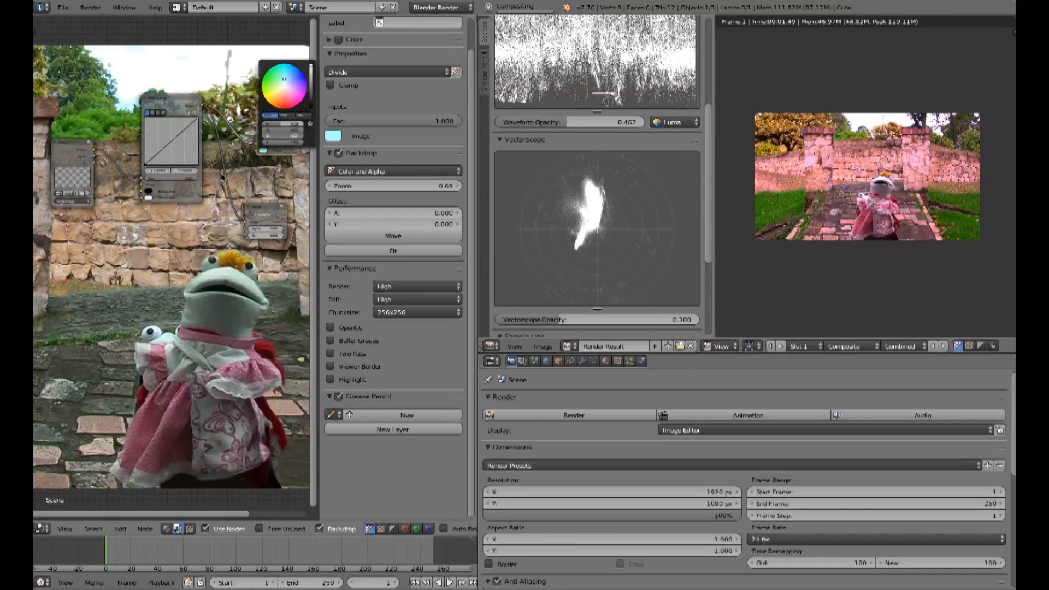
mouse_move(285, 126)
left_mouse_down()
mouse_move(309, 126)
mouse_move(248, 107)
mouse_move(268, 105)
left_mouse_up()
left_click(233, 131)
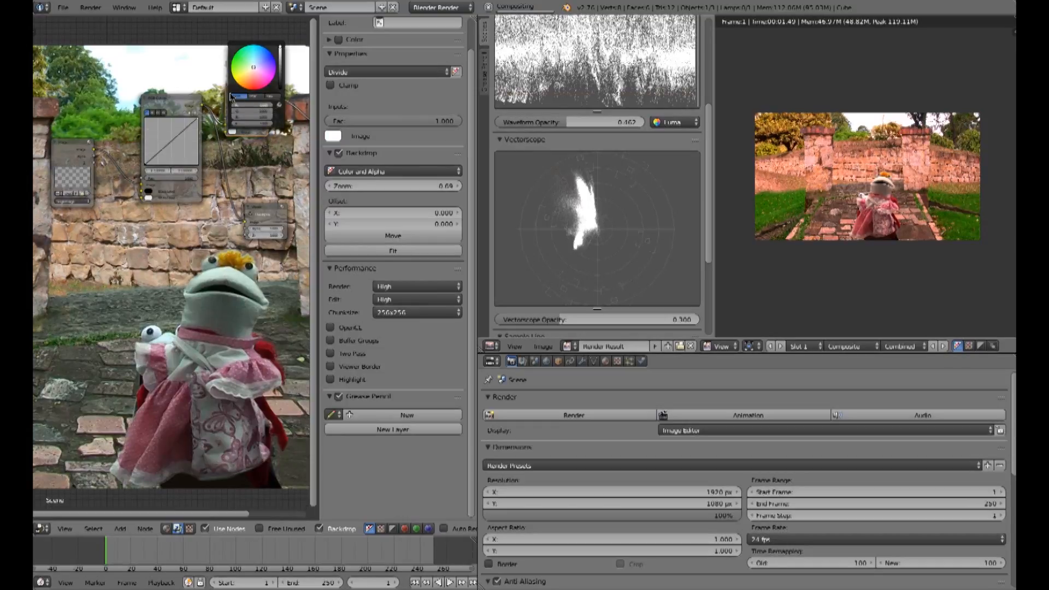
Step: Set the Mix node's second Image color to light green on the color wheel
key("Return")
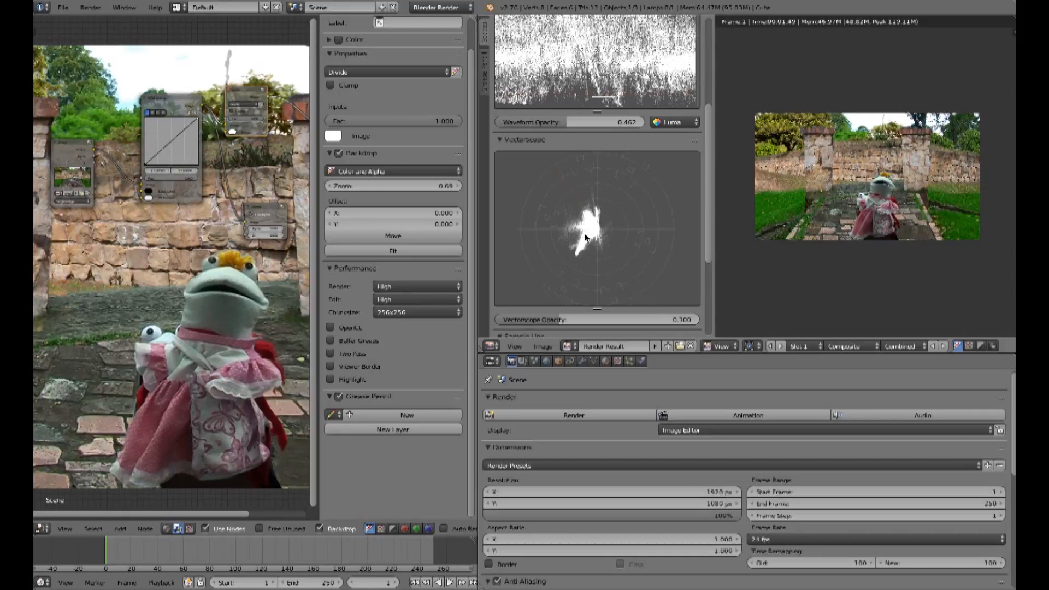
left_click(232, 133)
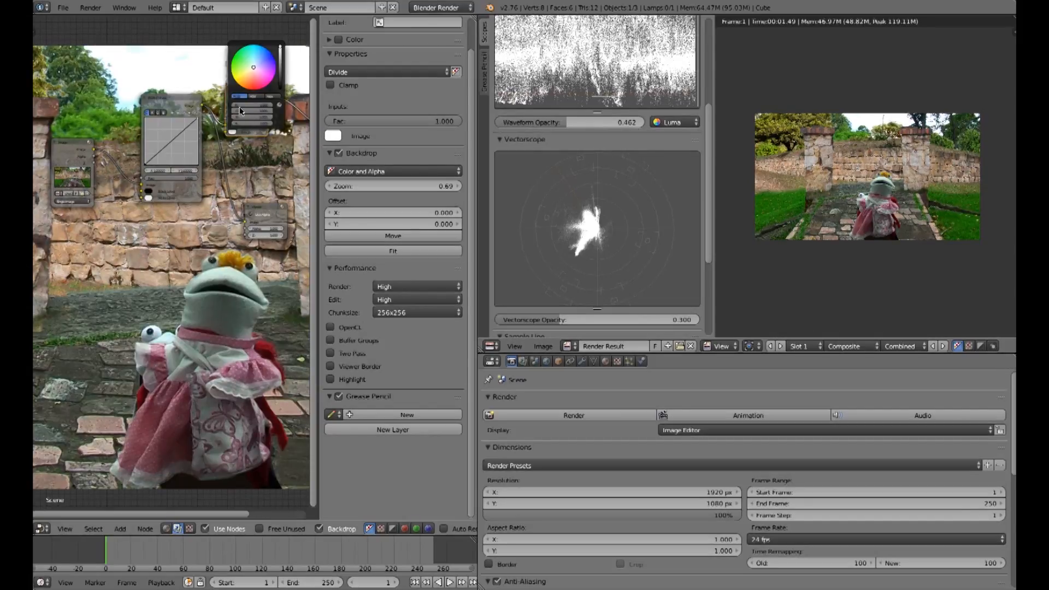
left_click(248, 62)
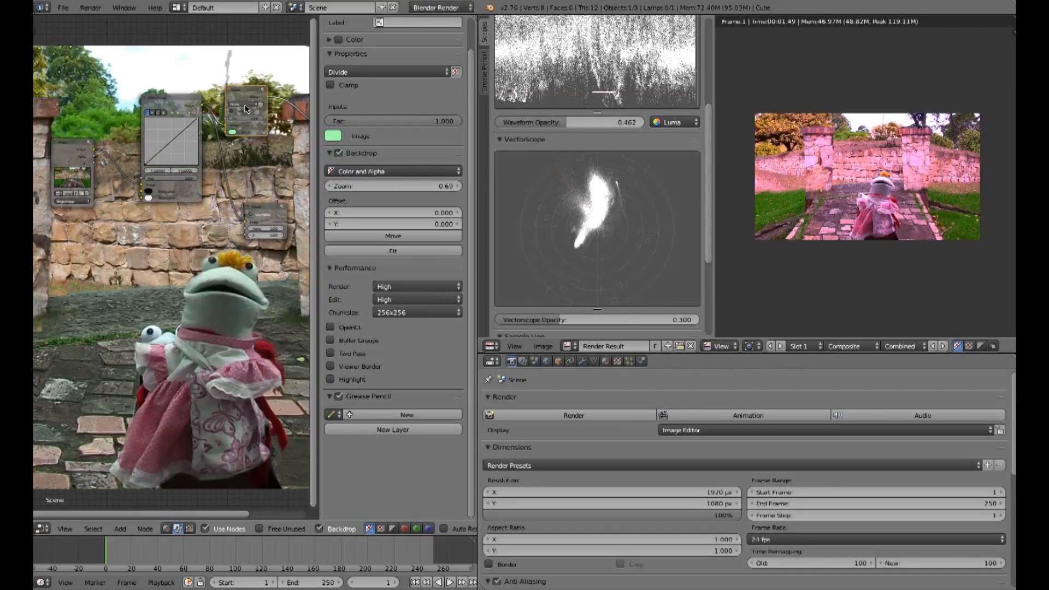
Step: Switch the Mix node's blend type to Multiply, nudge the color's brightness, and lower its Fac to 0.364
left_click(240, 105)
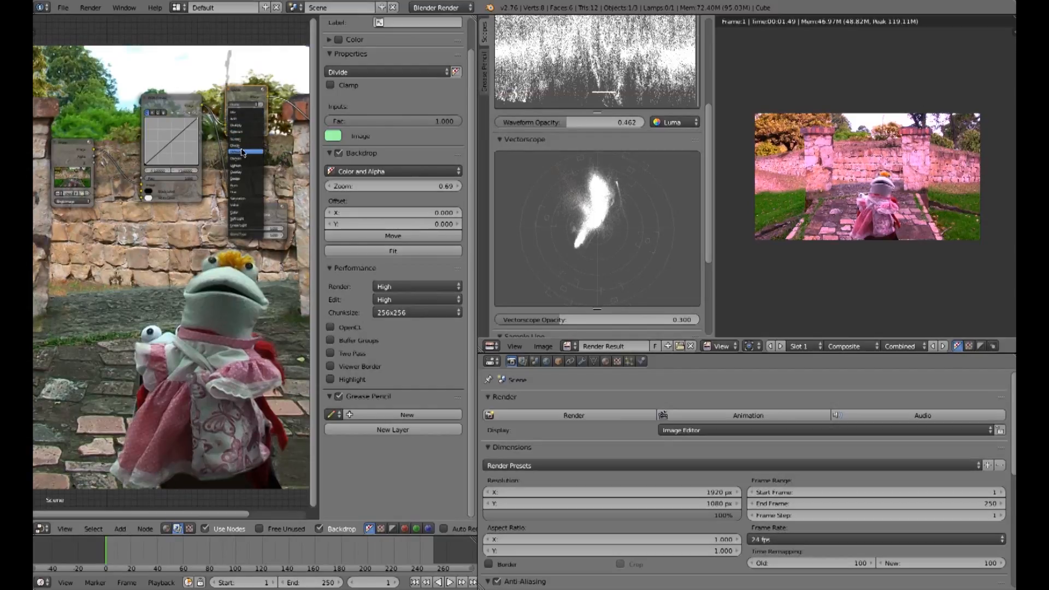
left_click(235, 131)
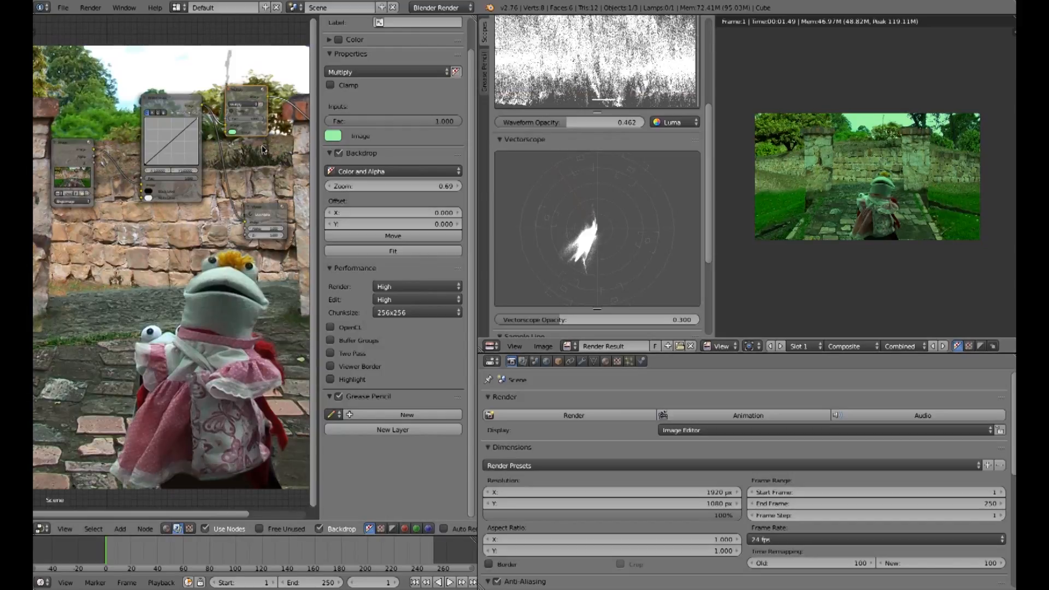
scroll(265, 138, "up", 2)
middle_click_drag(281, 99, 263, 199)
scroll(257, 197, "up", 1)
left_click_drag(265, 180, 238, 180)
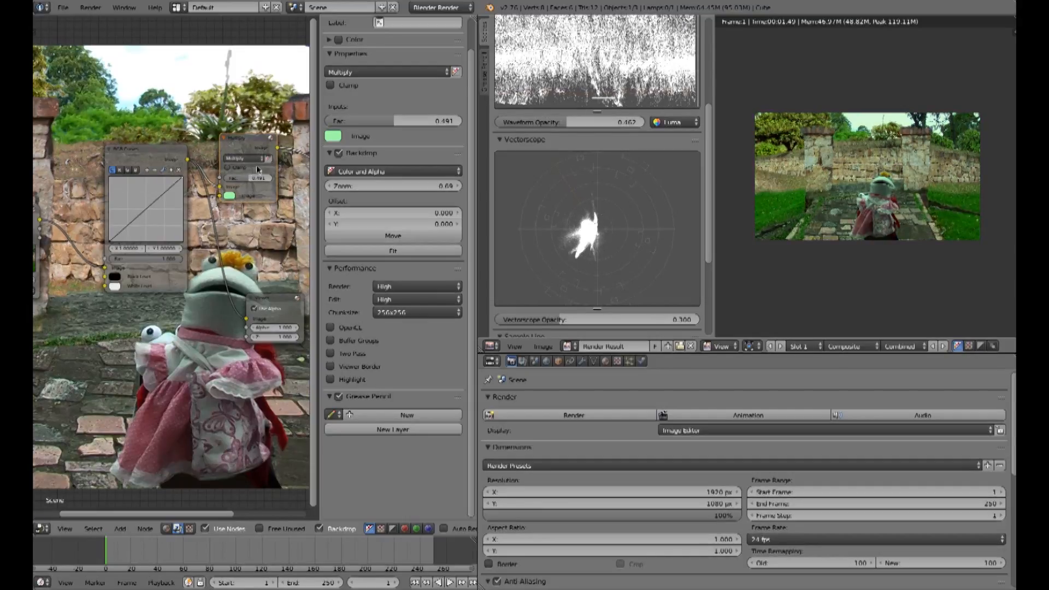
left_click(230, 196)
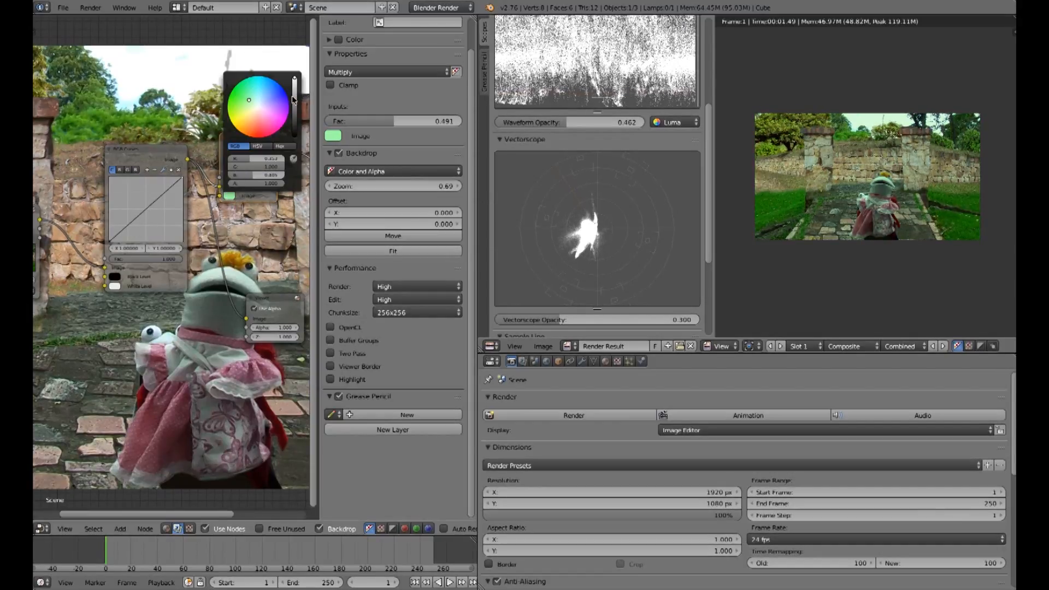
left_click_drag(295, 79, 295, 82)
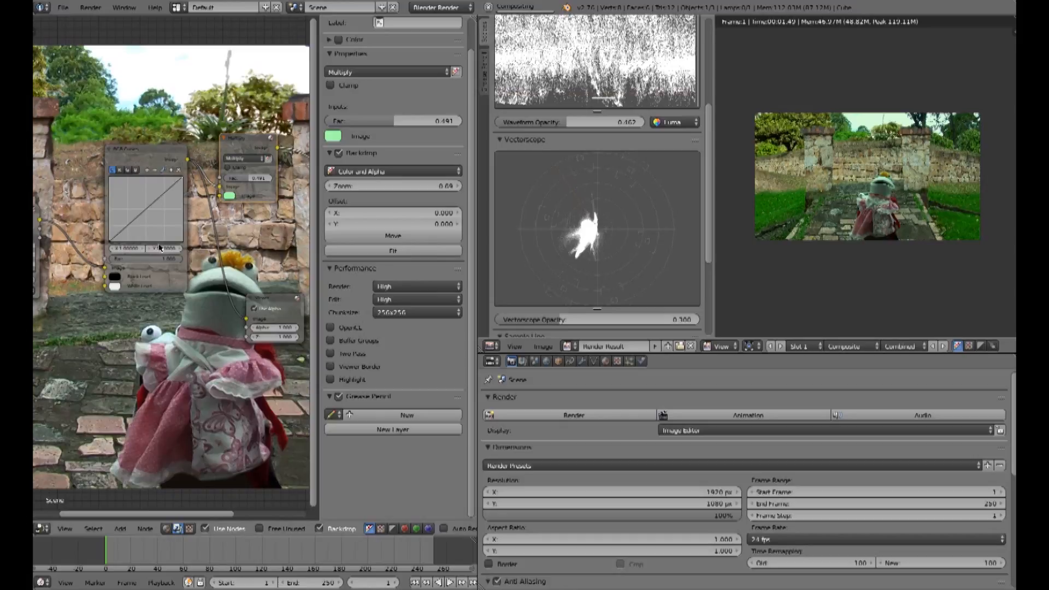
left_click_drag(244, 183, 237, 183)
scroll(237, 232, "down", 2)
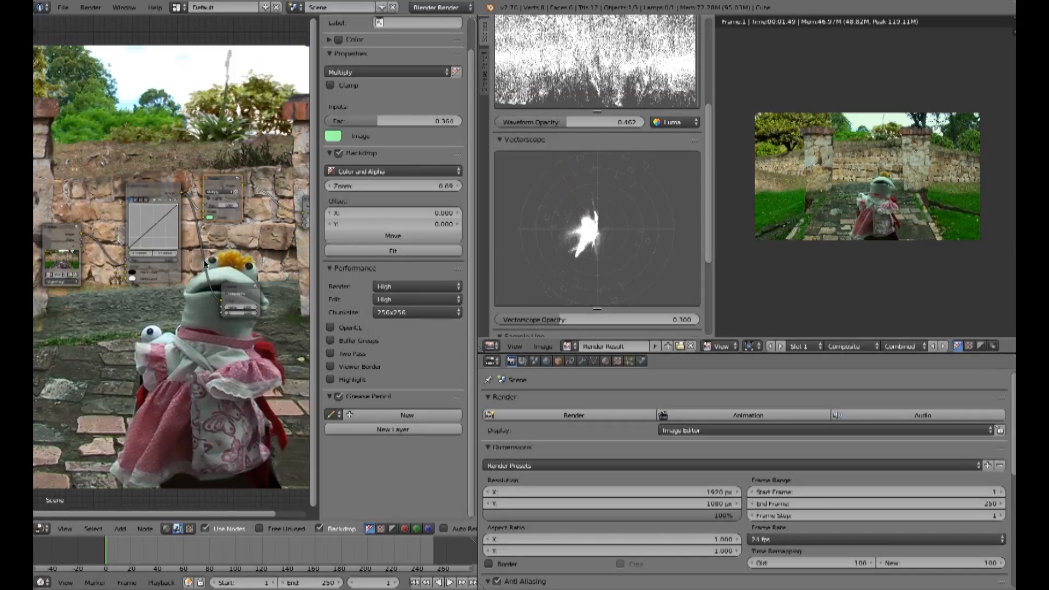
Step: Rearrange the compositor nodes to spread them out and make room for a new node
middle_click_drag(175, 279, 93, 237)
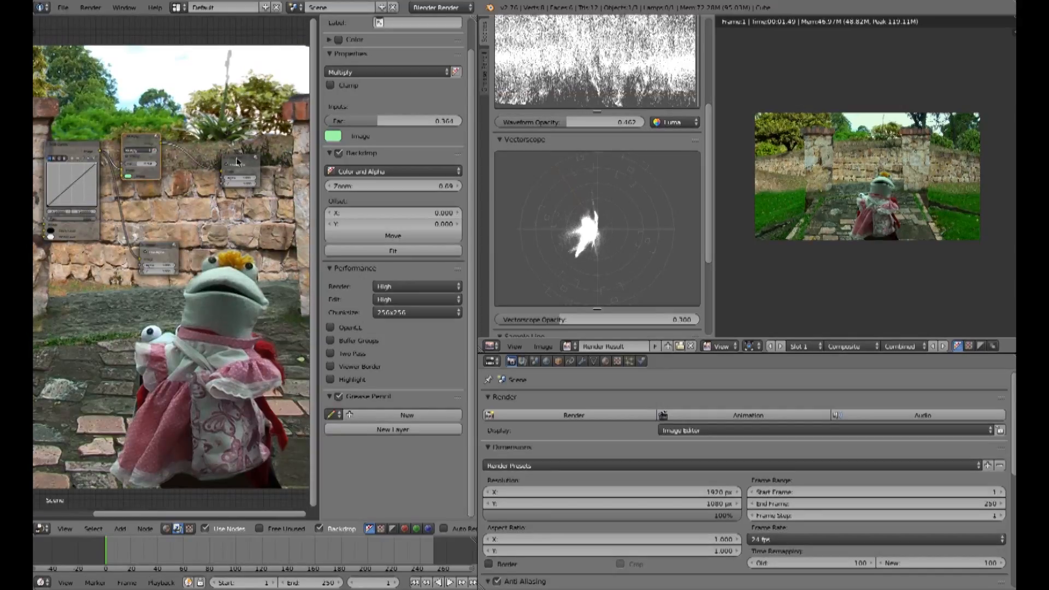
left_click_drag(238, 162, 275, 146)
left_click_drag(164, 247, 295, 218)
left_click_drag(137, 144, 131, 98)
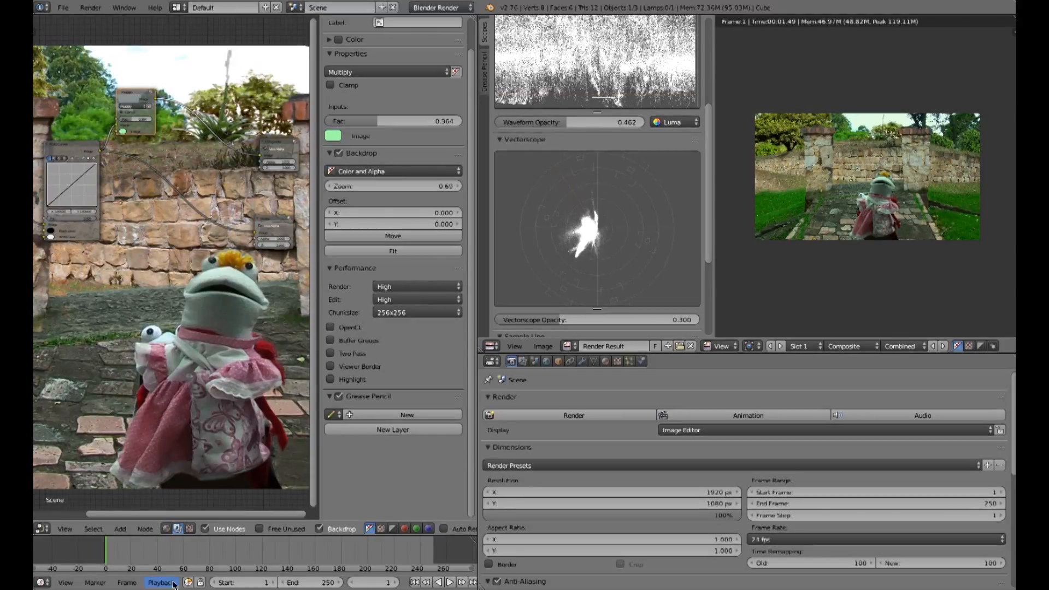
Step: Add a ColorRamp node and insert it into the link after the Mix node
left_click(123, 530)
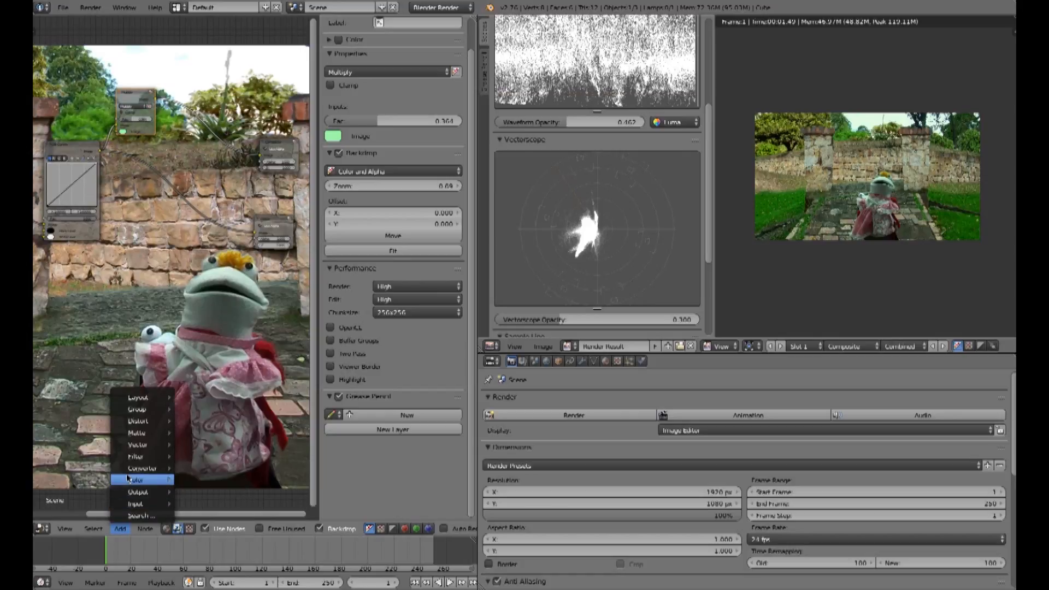
mouse_move(130, 479)
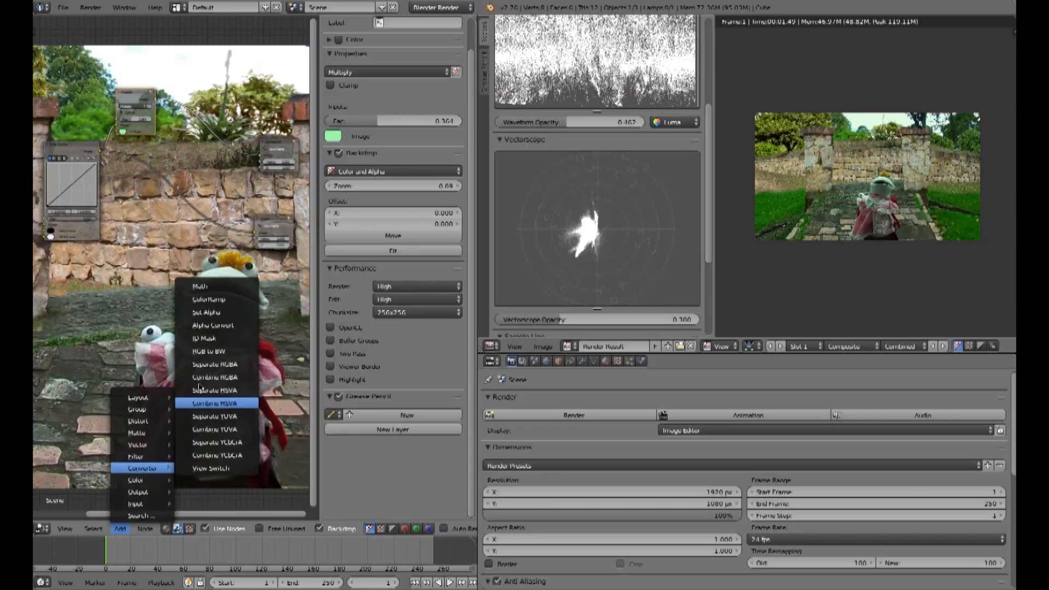
left_click(211, 300)
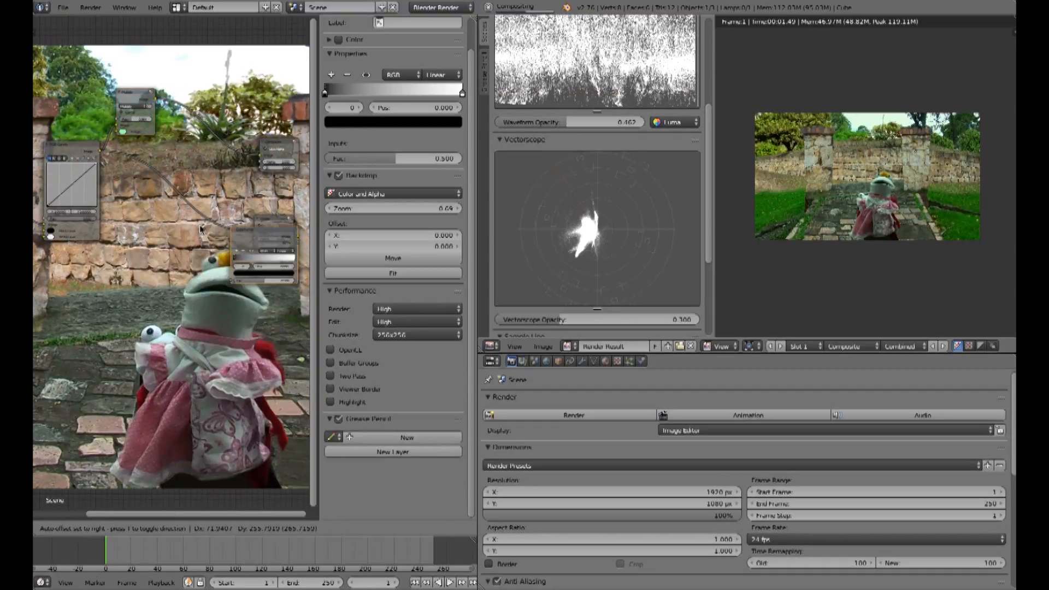
left_click(169, 125)
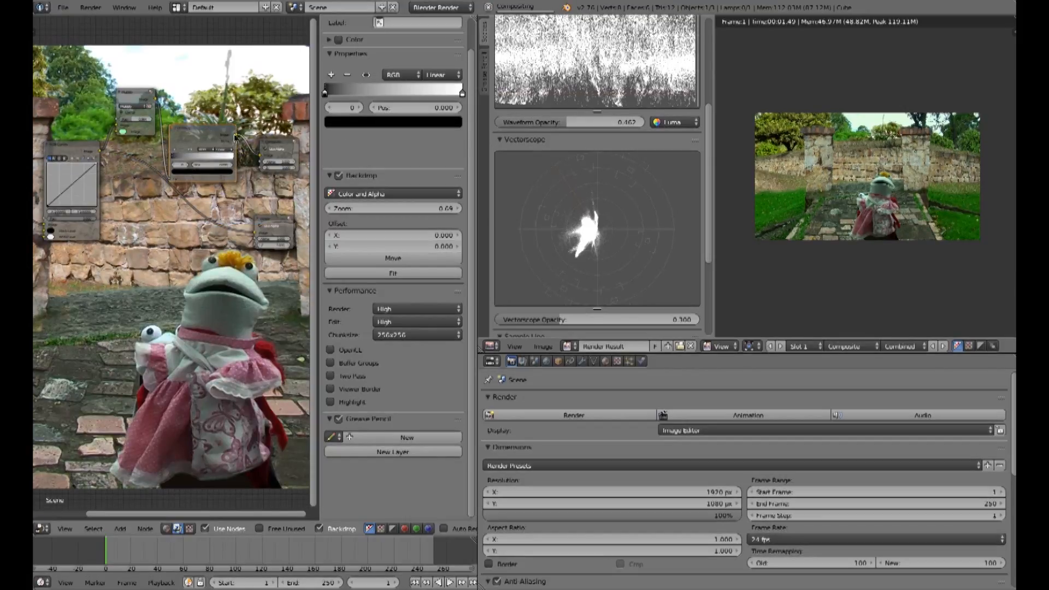
left_click_drag(260, 228, 244, 236)
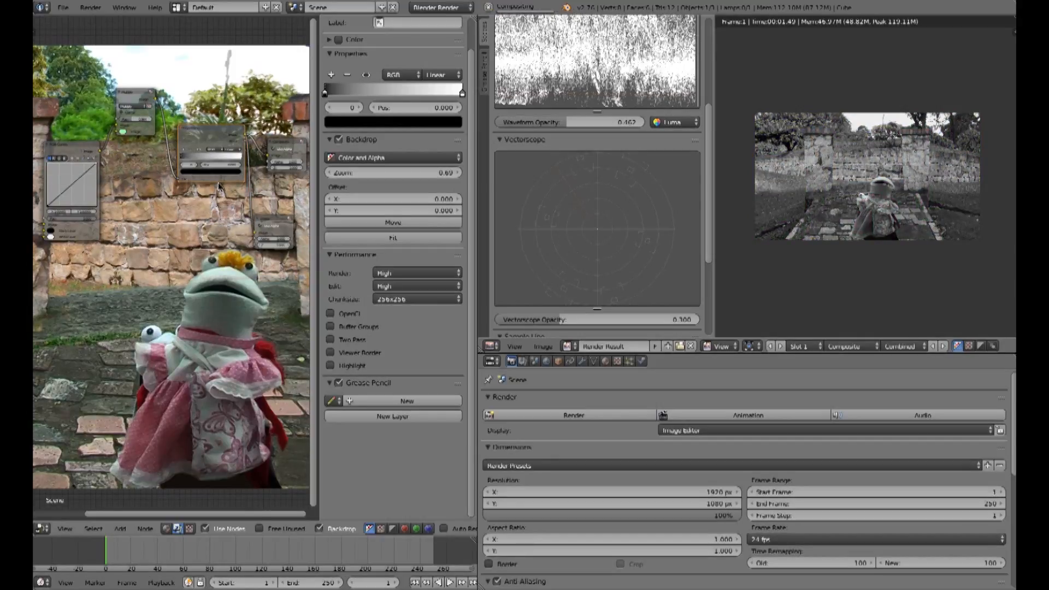
Step: Add a color stop to the ColorRamp at about 0.577 and color it blue
scroll(169, 226, "up", 3)
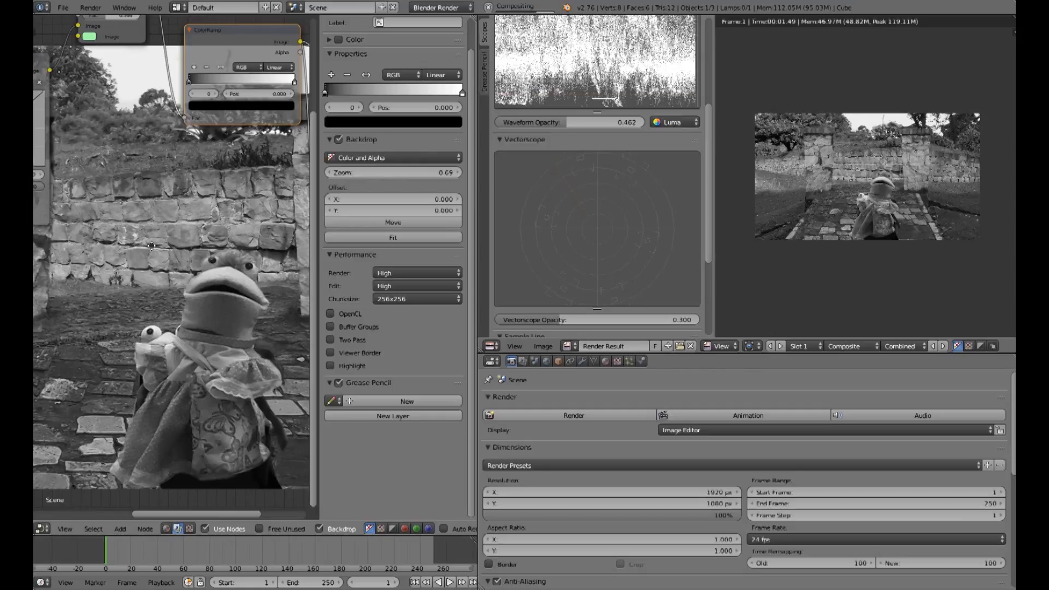
middle_click_drag(172, 180, 123, 225)
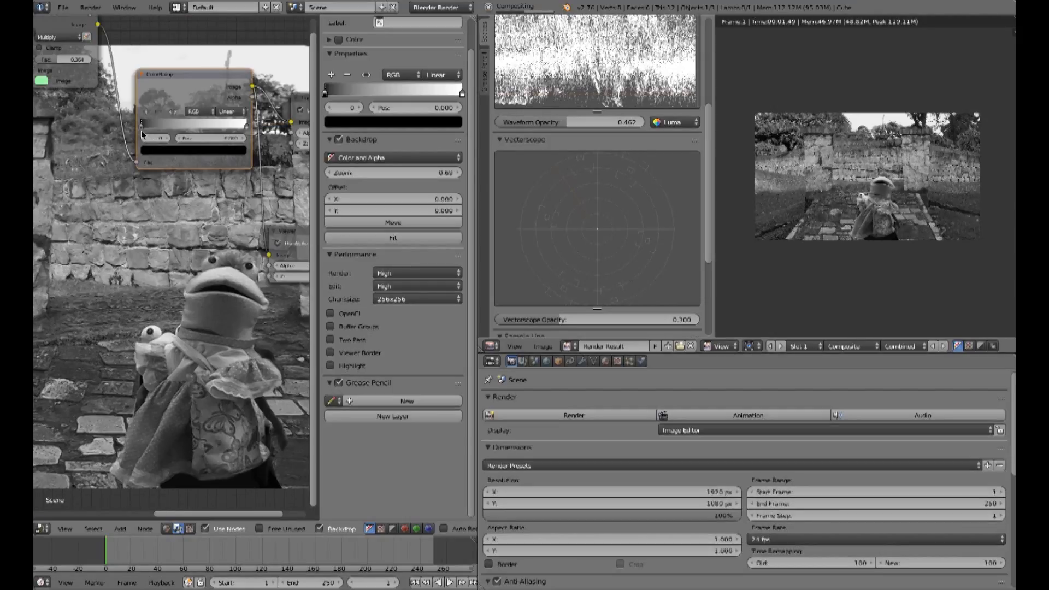
scroll(141, 131, "up", 1)
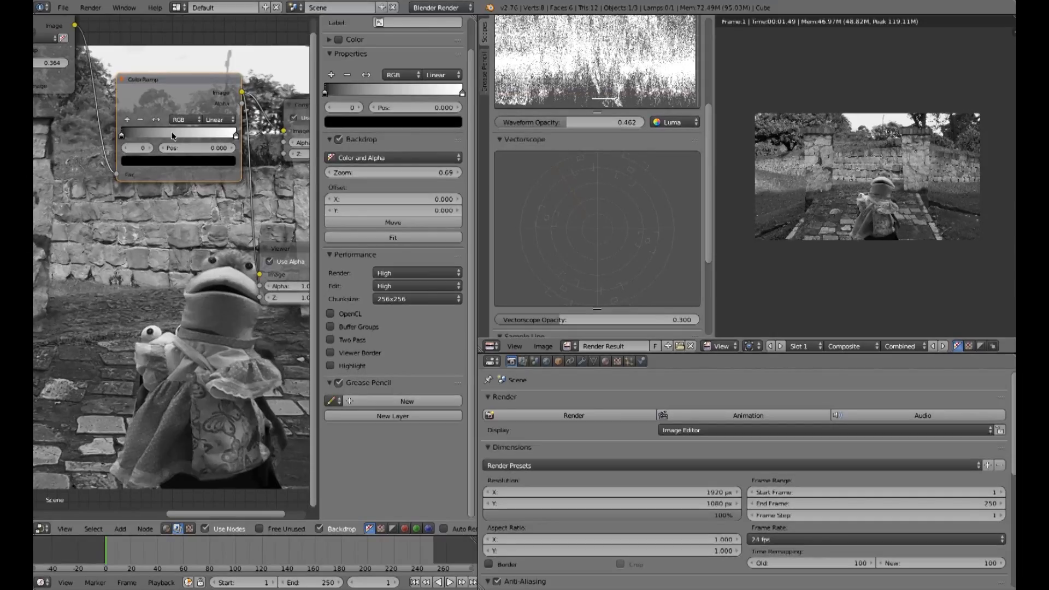
left_click(127, 119)
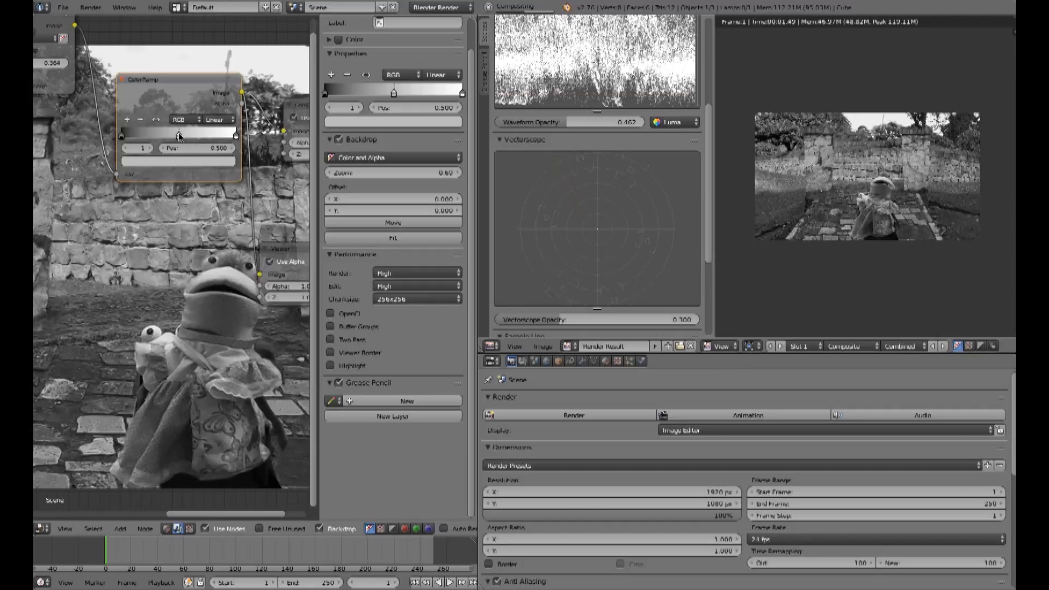
left_click_drag(171, 137, 190, 138)
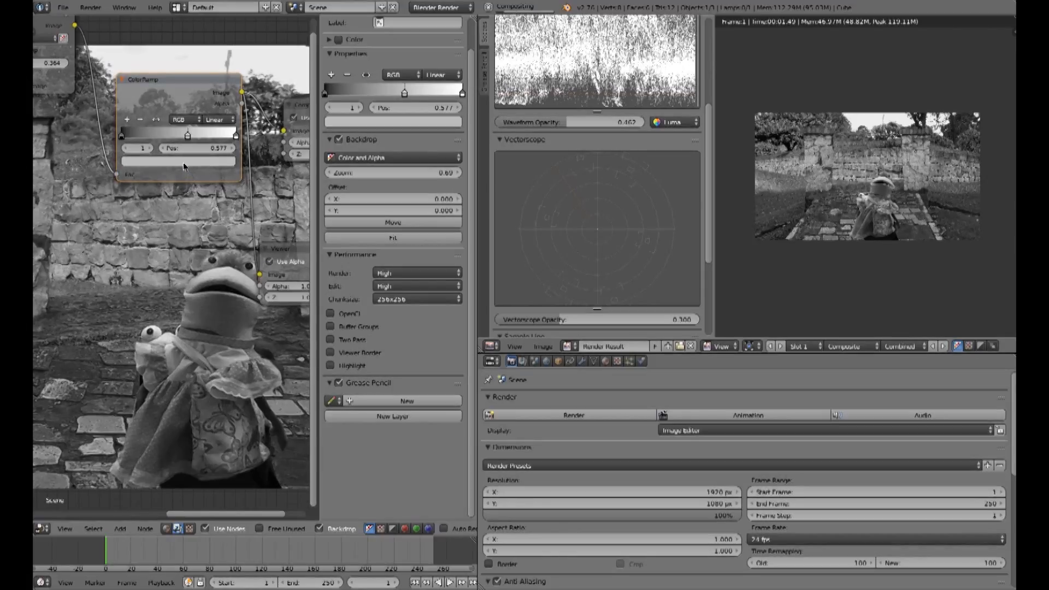
left_click(183, 162)
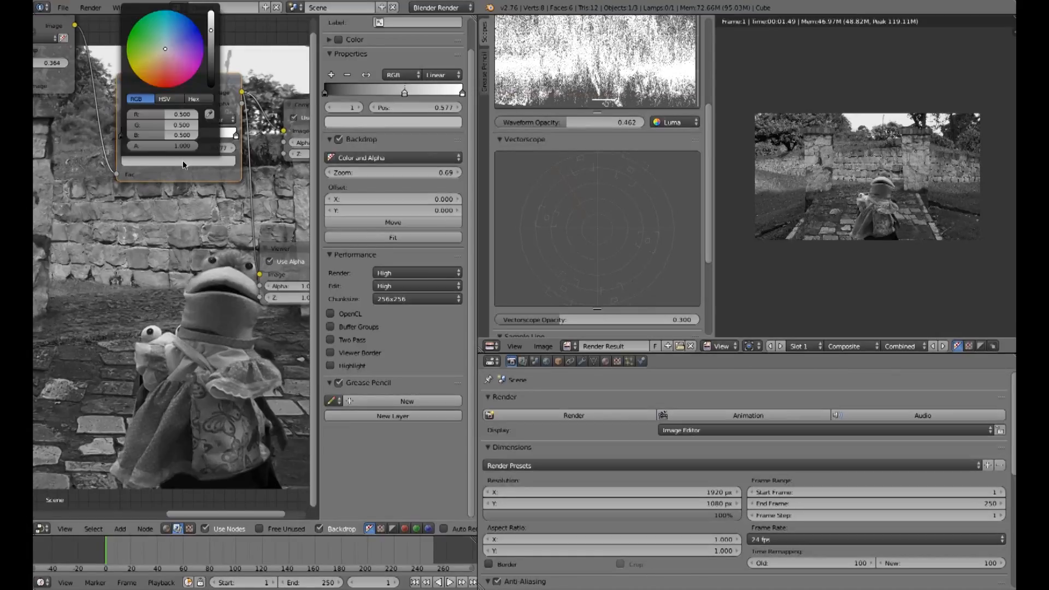
left_click(191, 33)
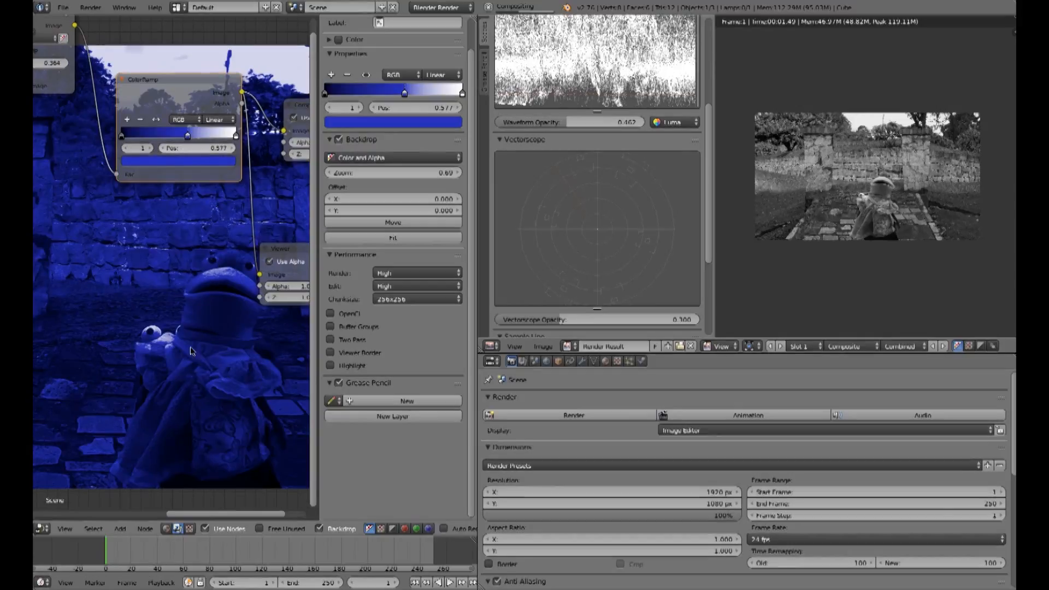
Step: Recolor the middle ColorRamp stop orange at about 0.32 and move the blue stop to about 0.82
left_click(155, 135, "ctrl")
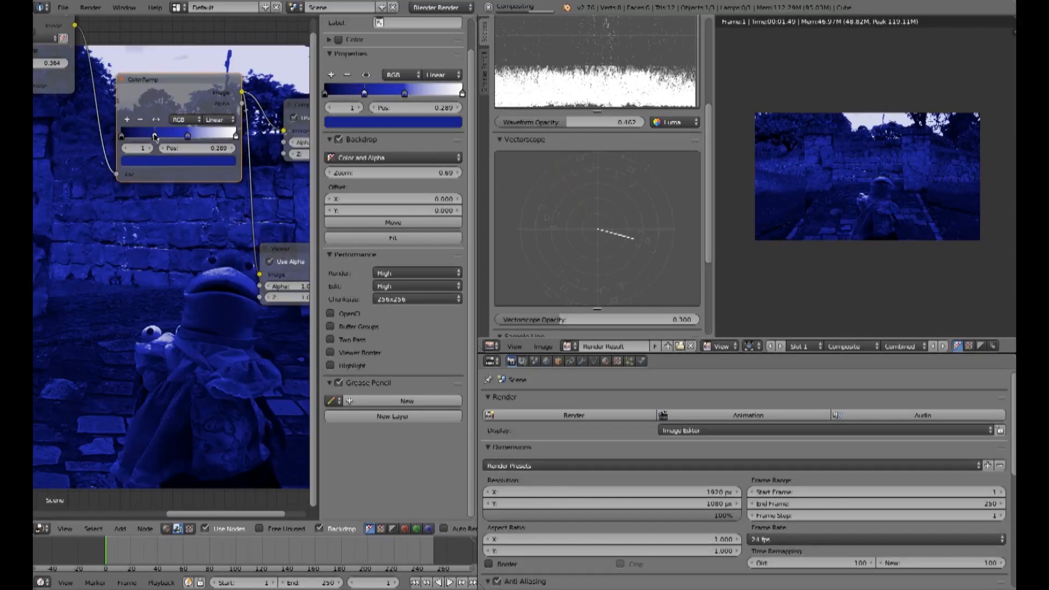
mouse_move(205, 135)
left_mouse_down()
mouse_move(171, 140)
mouse_move(198, 139)
left_mouse_up()
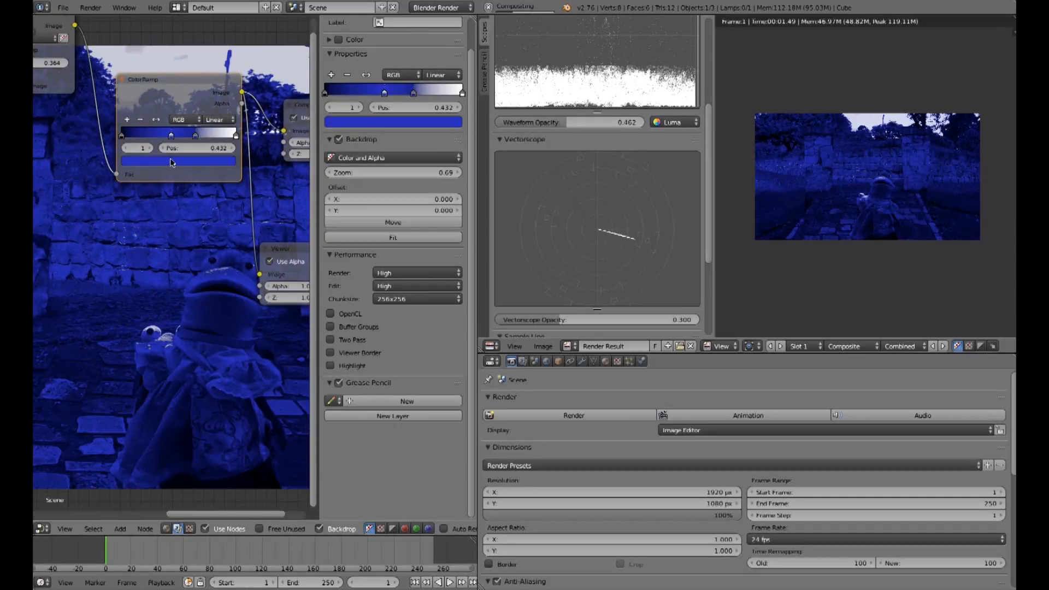
left_click(172, 162)
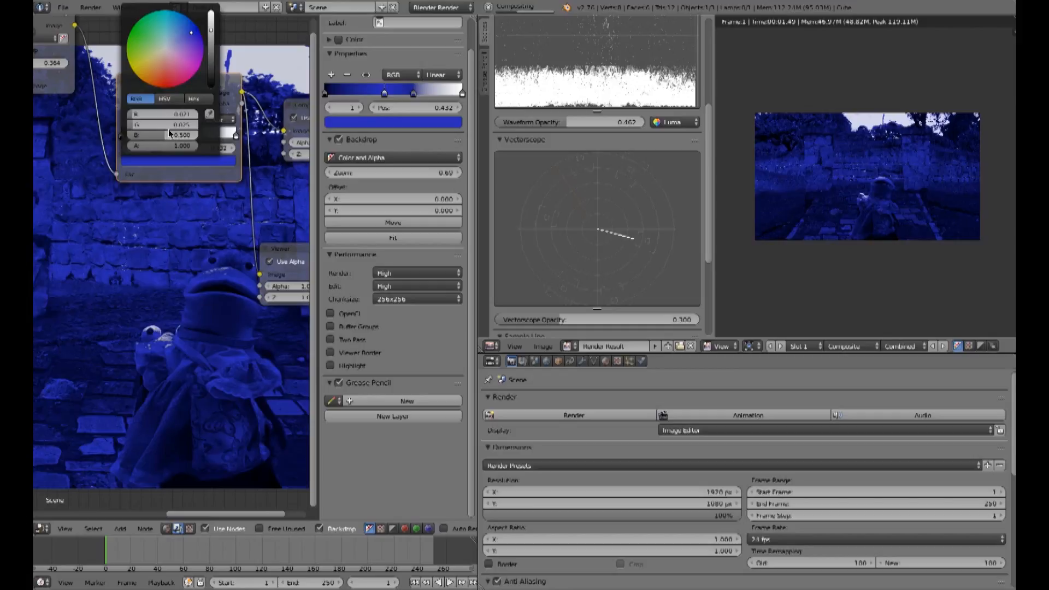
left_click(152, 74)
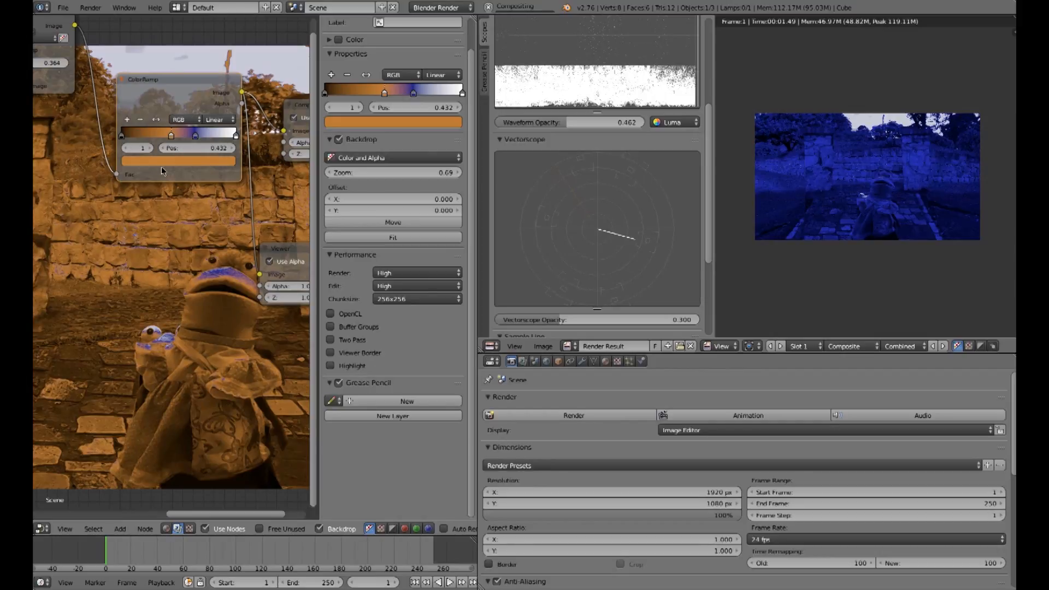
left_click_drag(171, 136, 159, 138)
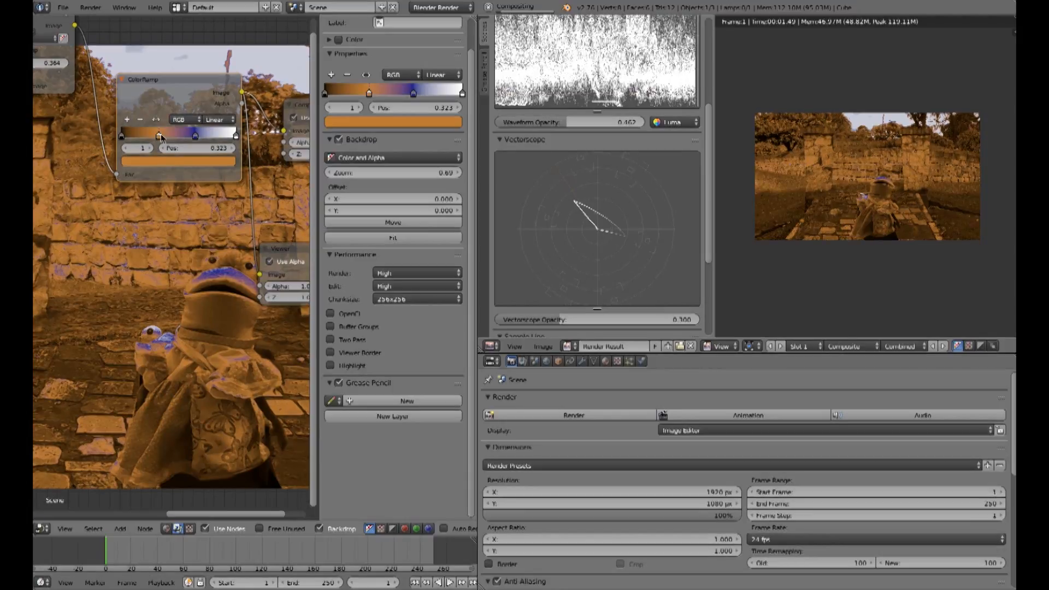
left_click_drag(203, 136, 235, 137)
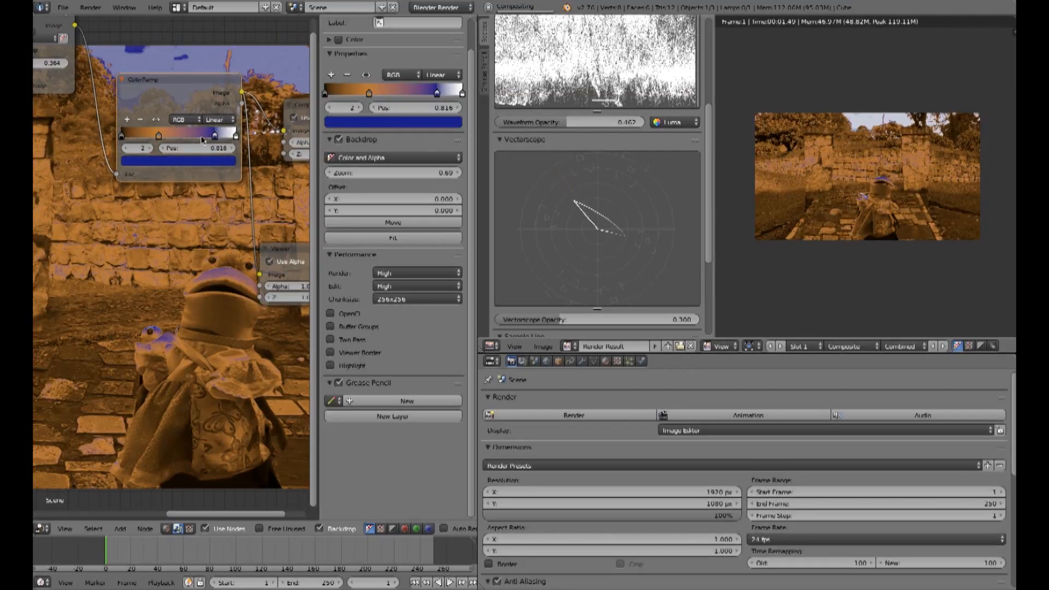
left_click_drag(187, 135, 187, 135)
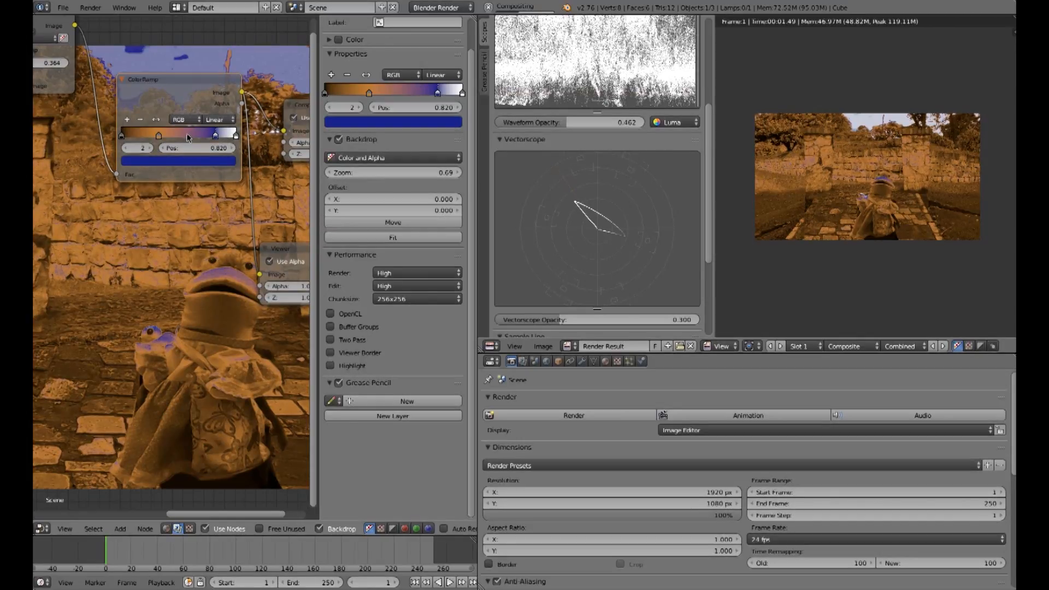
Step: Add another ColorRamp stop at 0.572 and color it green
left_click(128, 120)
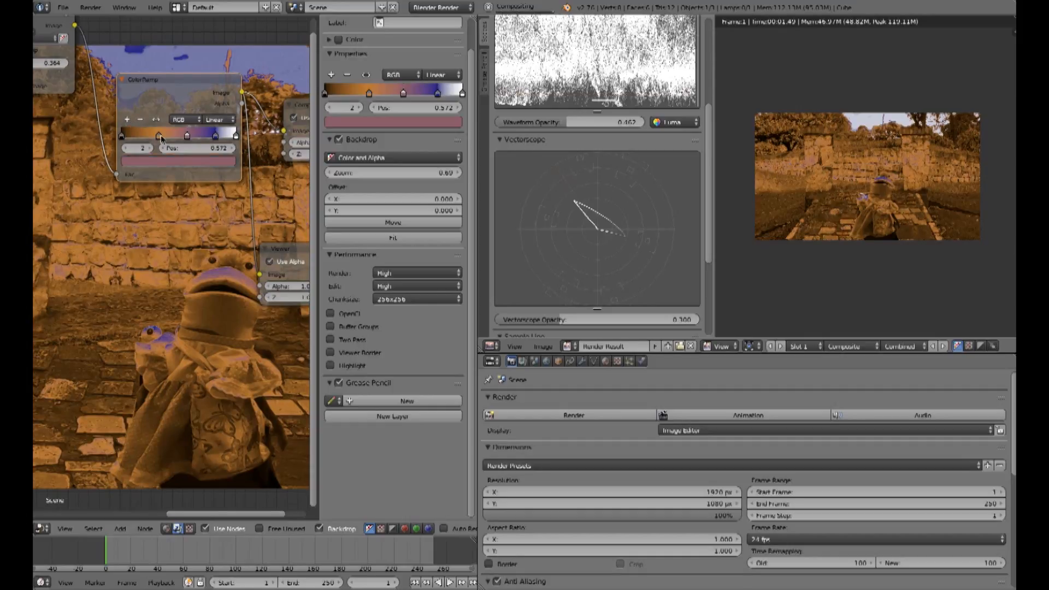
left_click(181, 163)
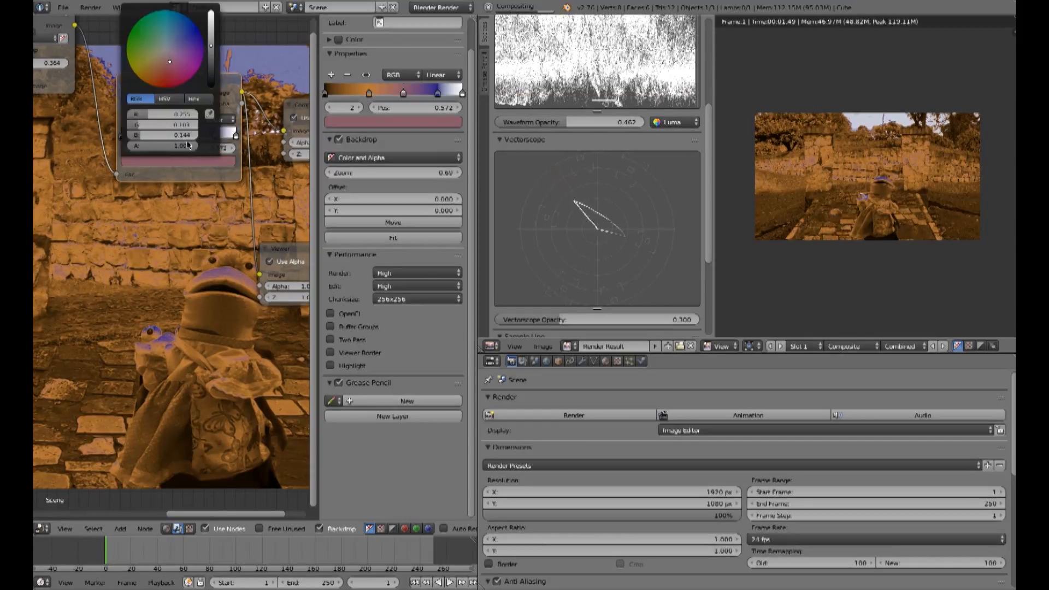
left_click(142, 30)
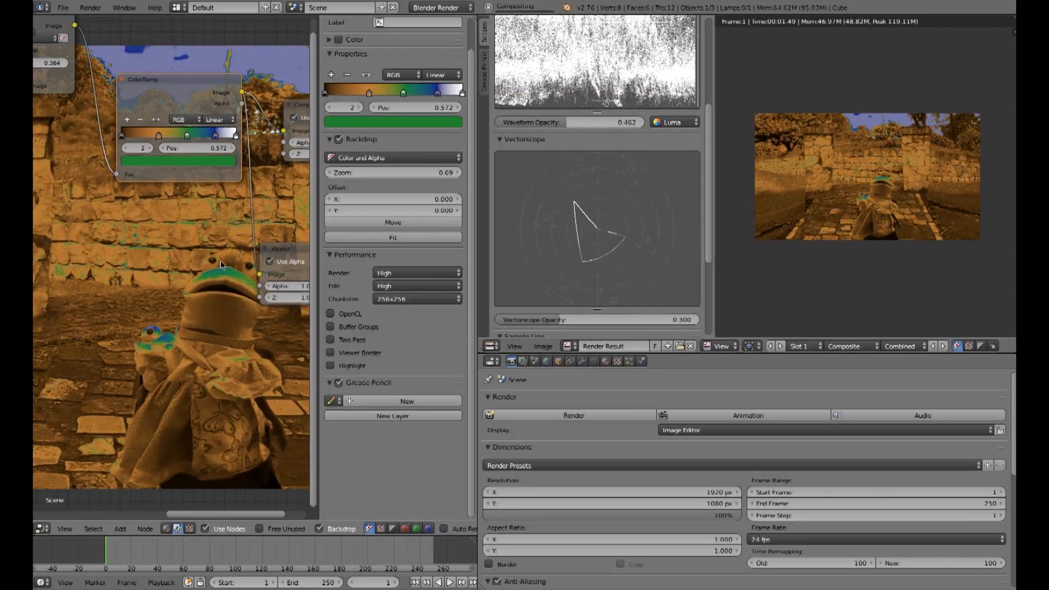
Step: Widen the node editor area and move the output nodes further right
scroll(210, 217, "down", 2)
left_click_drag(319, 145, 479, 143)
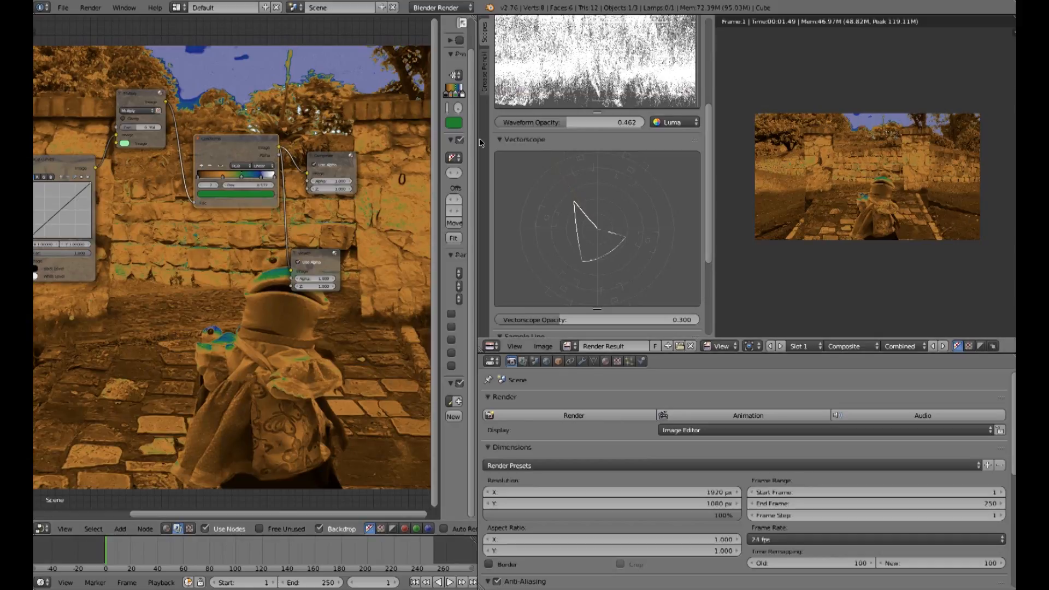
left_click_drag(498, 144, 585, 144)
left_click_drag(372, 156, 516, 131)
left_click_drag(365, 254, 480, 232)
Step: Add a Mix color node and place it between the ColorRamp and the output nodes
left_click(120, 528)
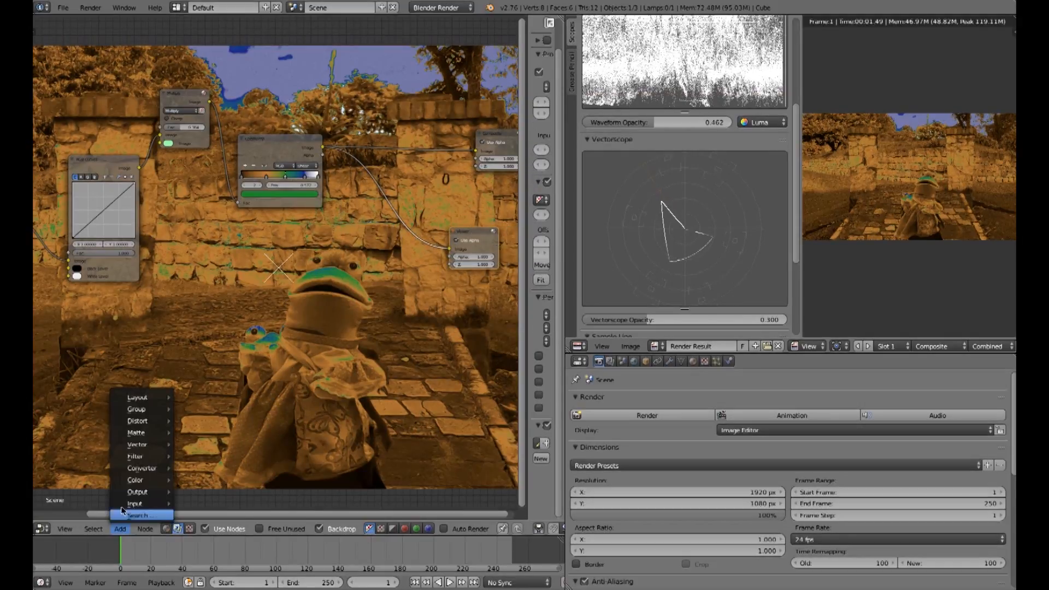
mouse_move(135, 480)
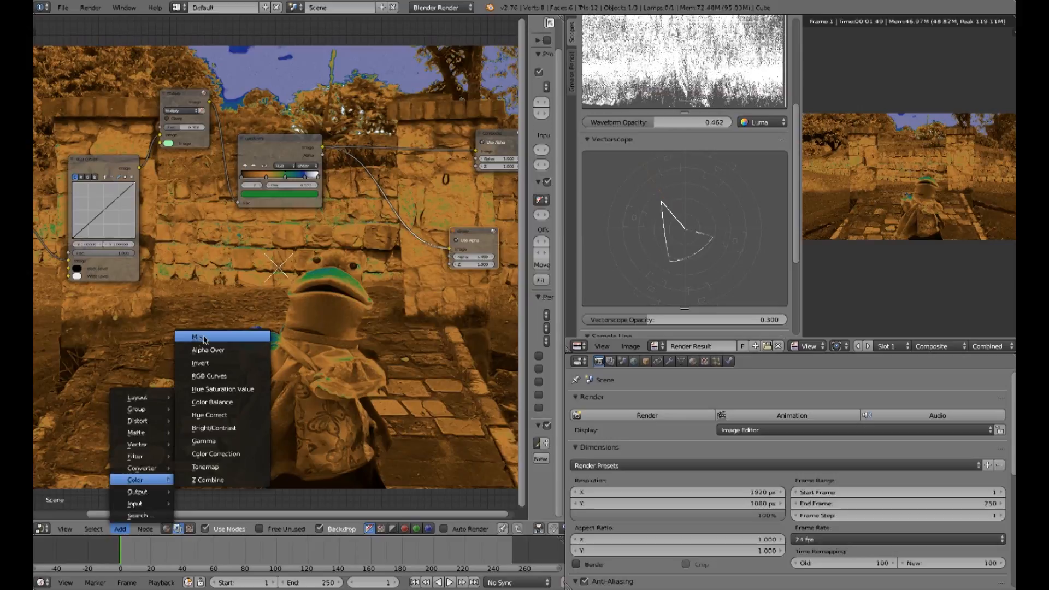
left_click(198, 337)
left_click(200, 339)
key("g")
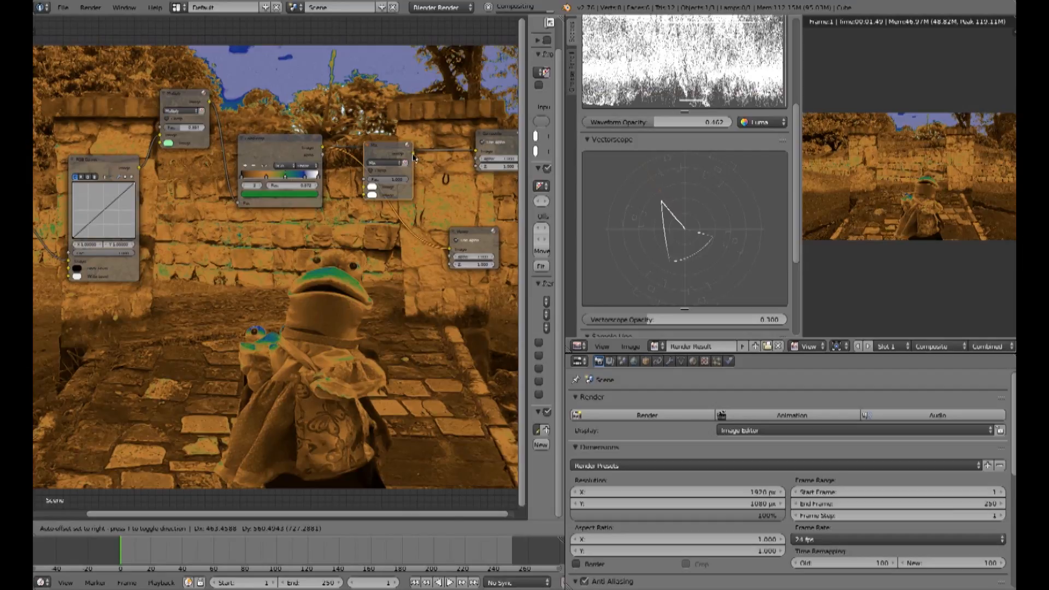
left_click(413, 158)
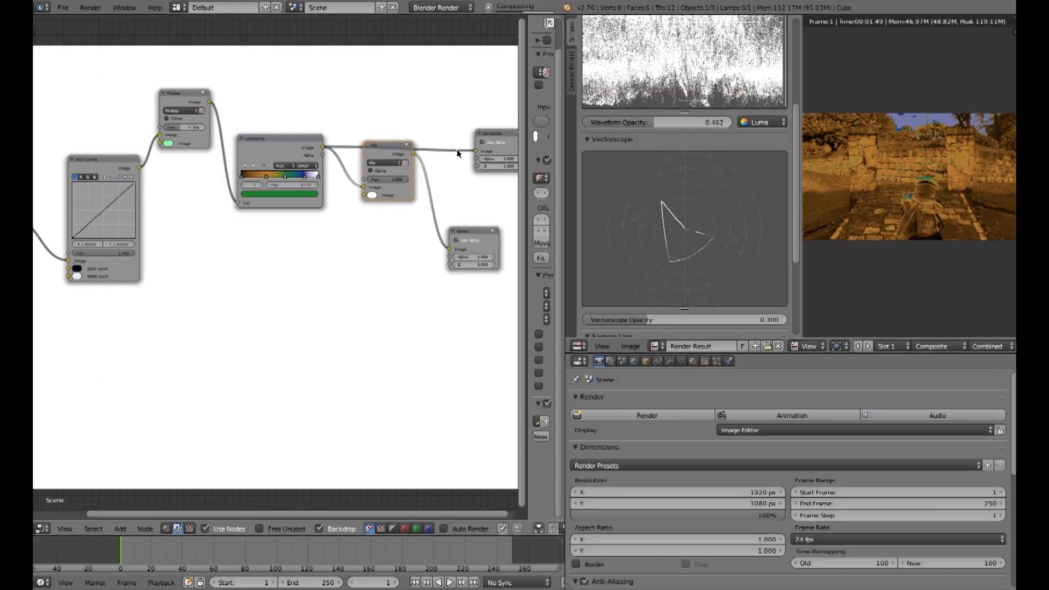
Step: Connect the Multiply node's image output to the Mix node's second image input and adjust the factor
left_click_drag(473, 148, 474, 147)
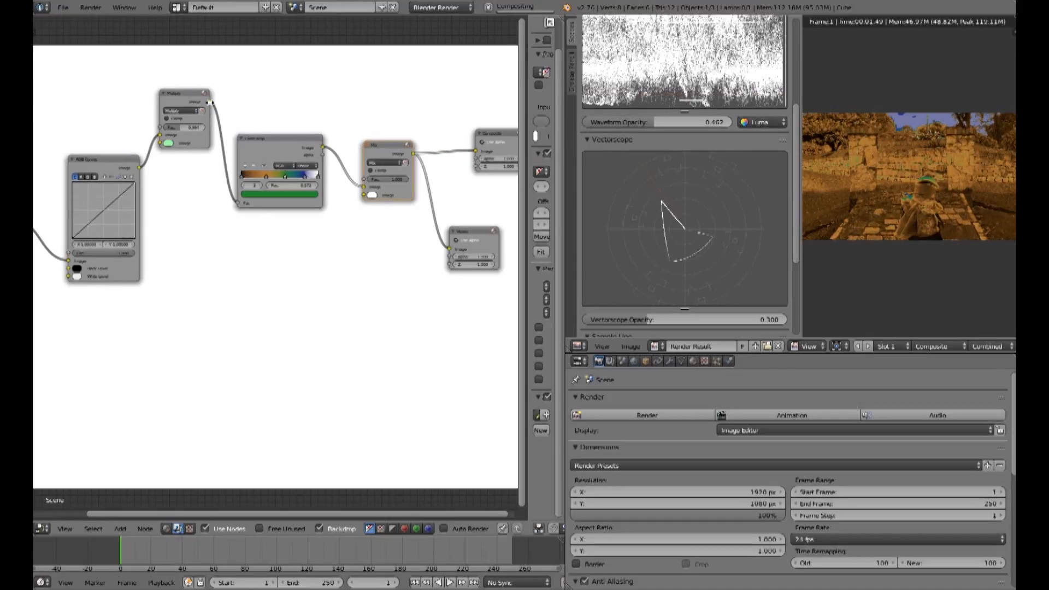
left_click_drag(210, 102, 395, 177)
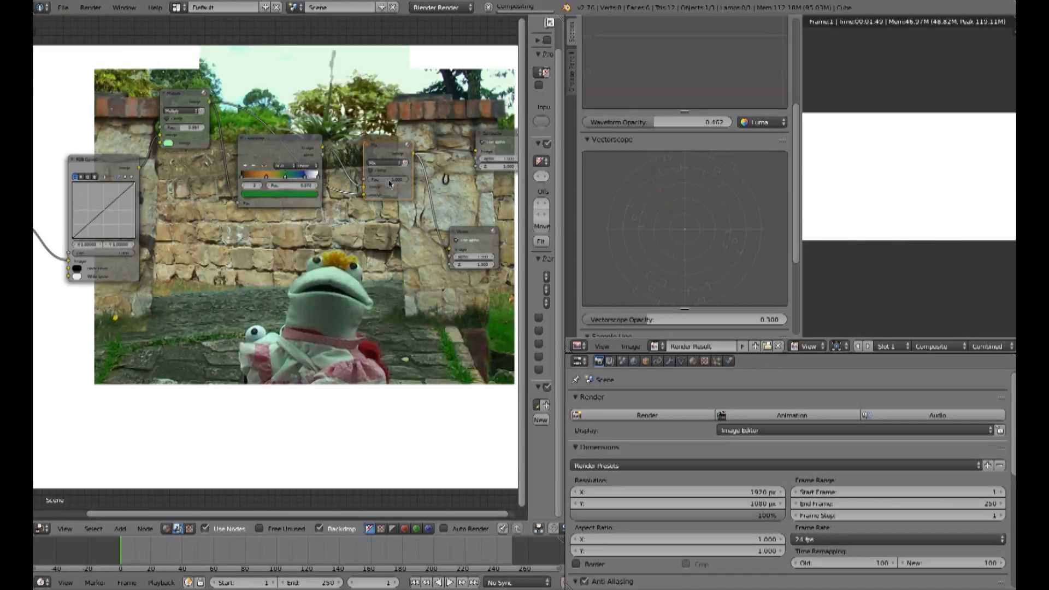
left_click_drag(395, 181, 379, 181)
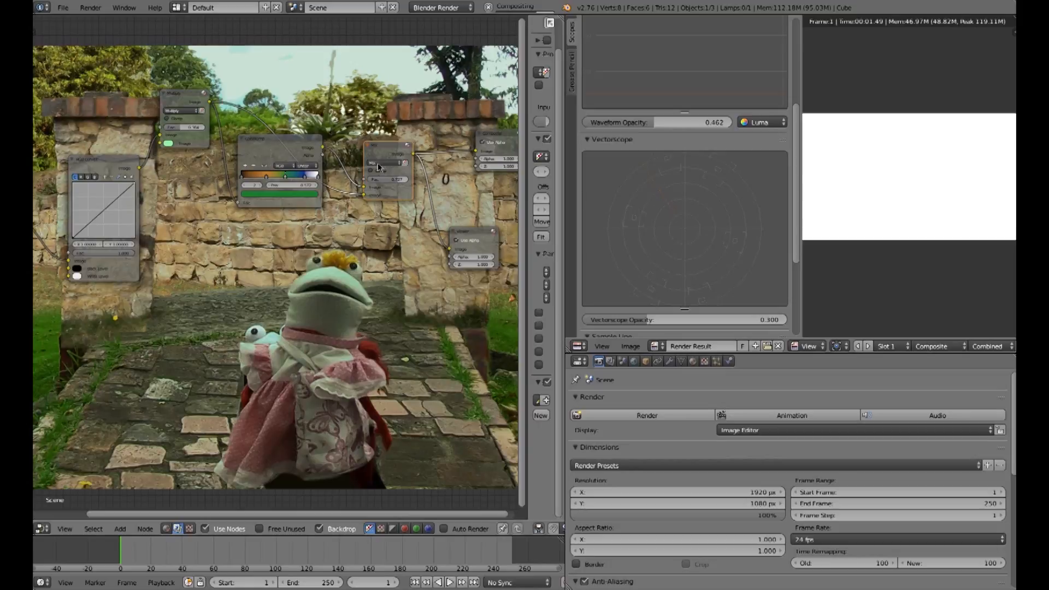
Step: Set the Mix node's blend mode to Soft Light
left_click(378, 163)
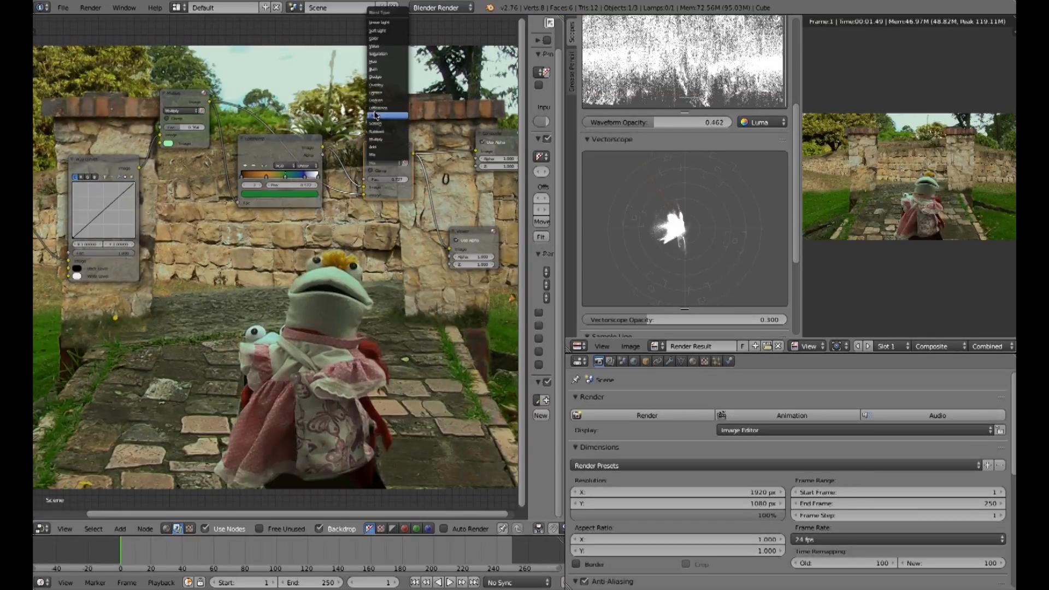
left_click(379, 32)
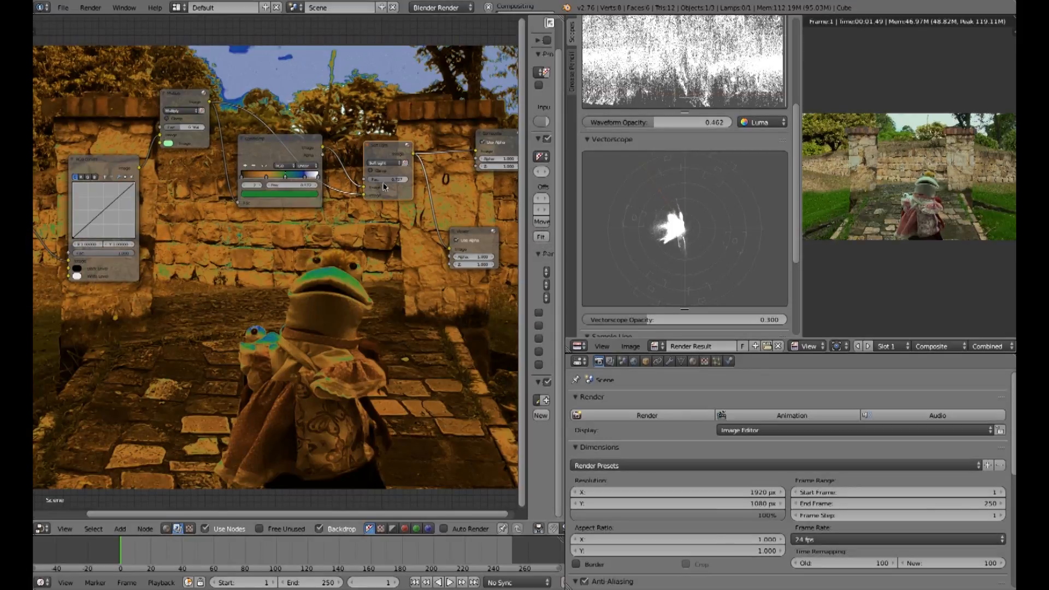
Step: Reposition the Mix and ColorRamp nodes slightly and lower the Mix node's factor
key("g")
left_click(384, 186)
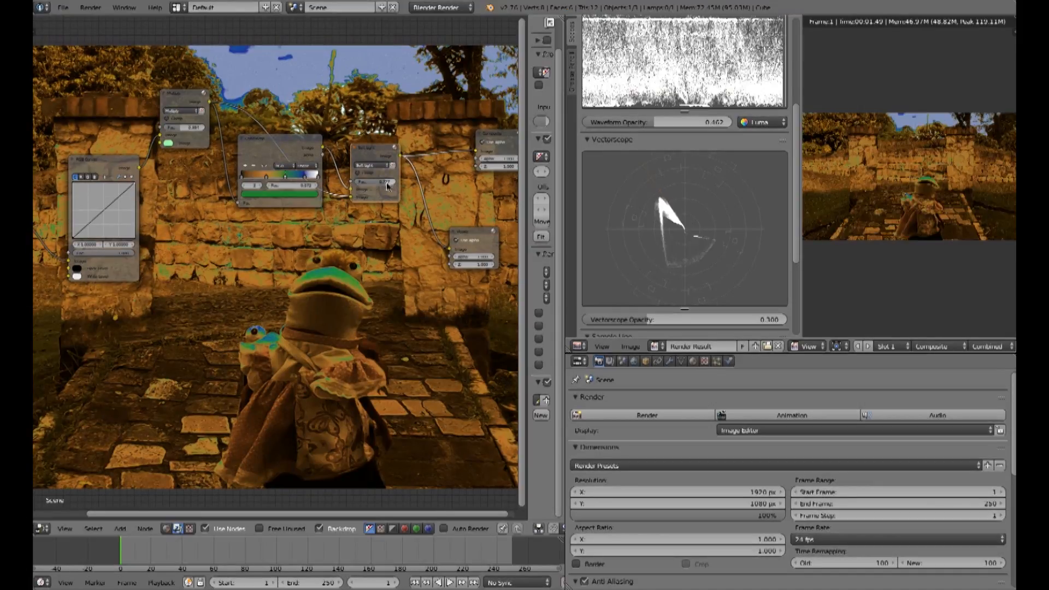
key("g")
left_click(388, 182)
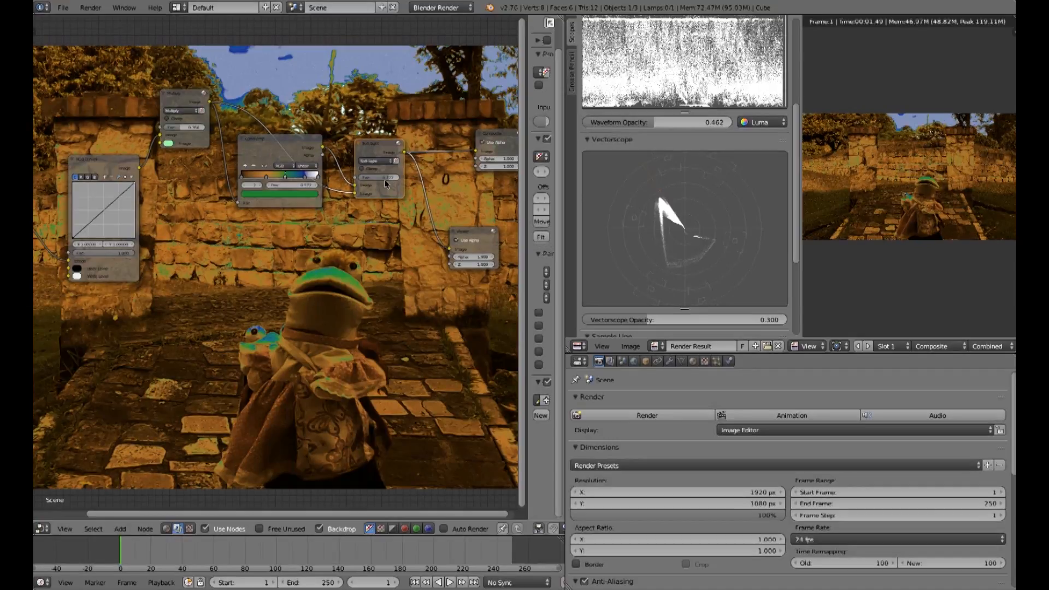
left_click_drag(389, 181, 377, 181)
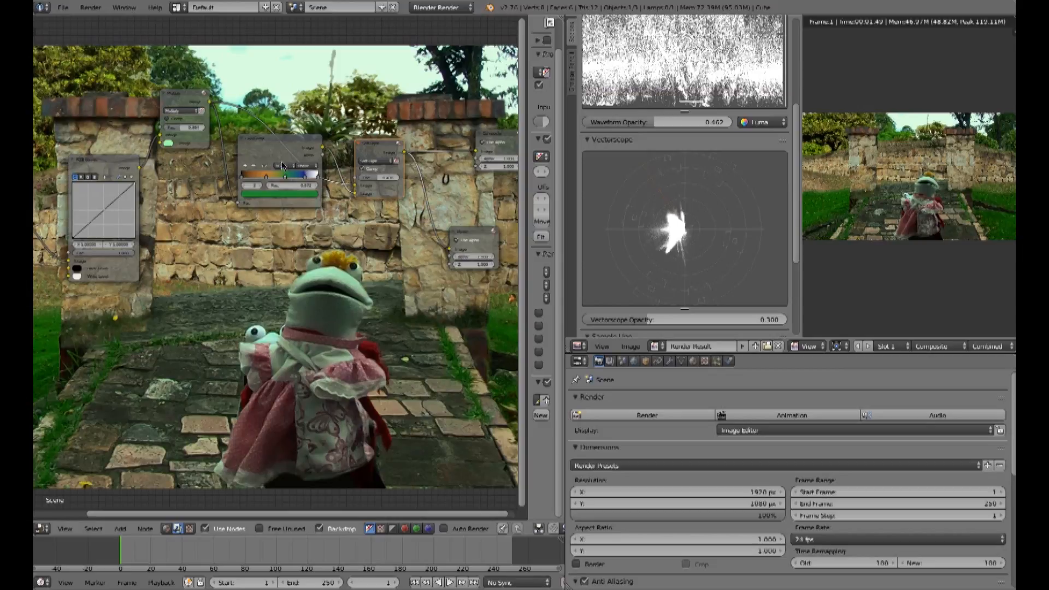
left_click_drag(387, 177, 390, 177)
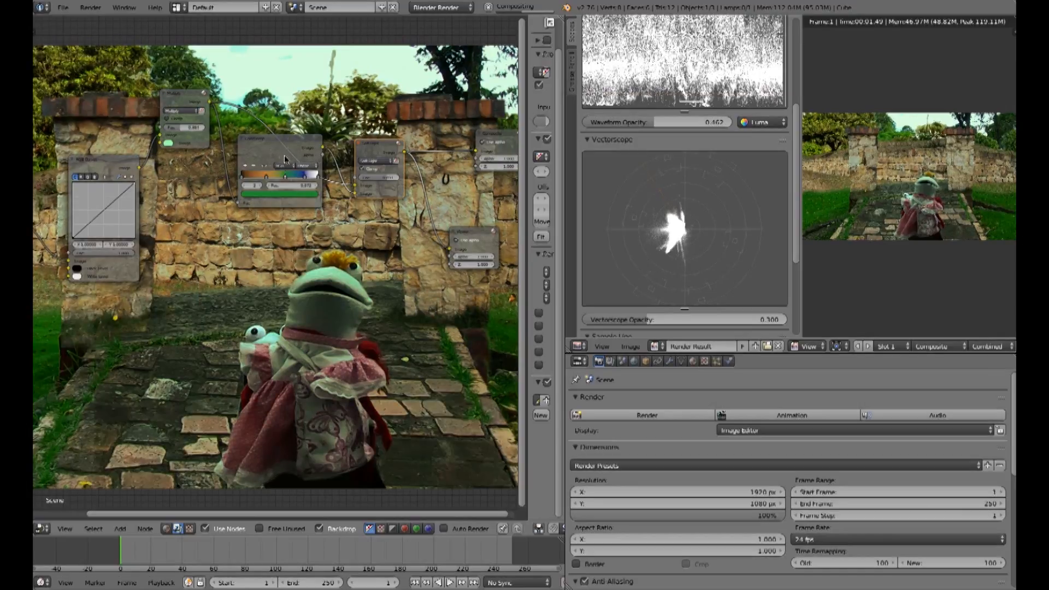
left_click_drag(283, 157, 278, 160)
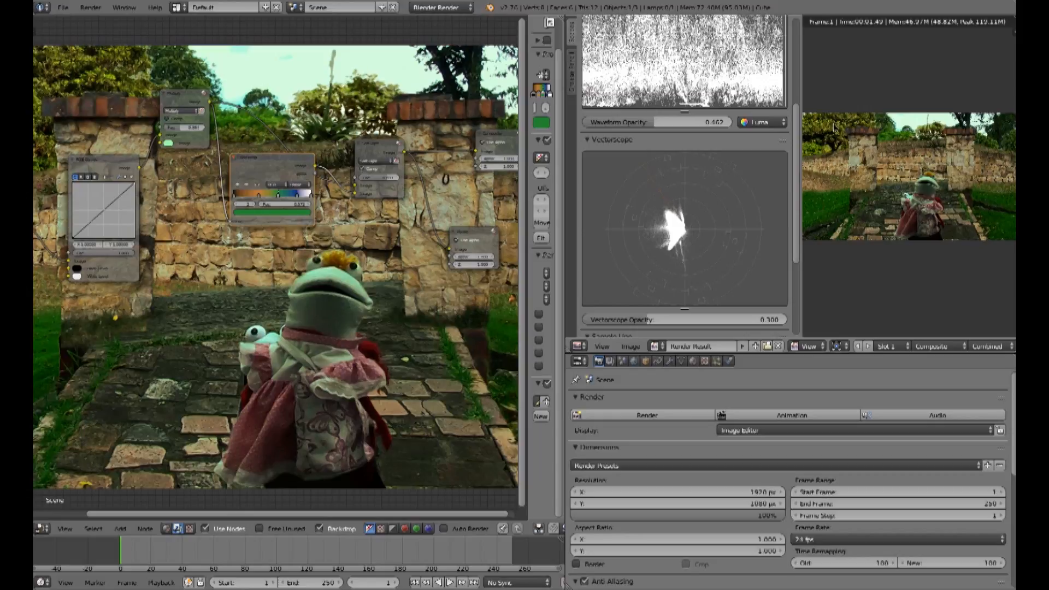
Step: Enlarge and scroll the waveform scope to examine the result
left_click_drag(796, 133, 795, 101)
scroll(796, 104, "up", 3)
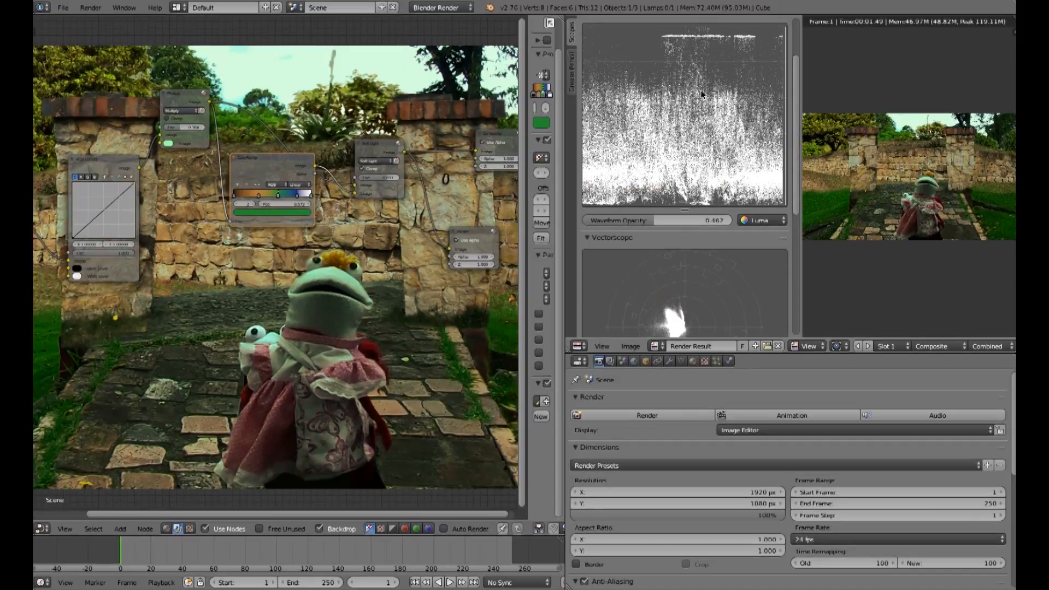
scroll(794, 85, "down", 4)
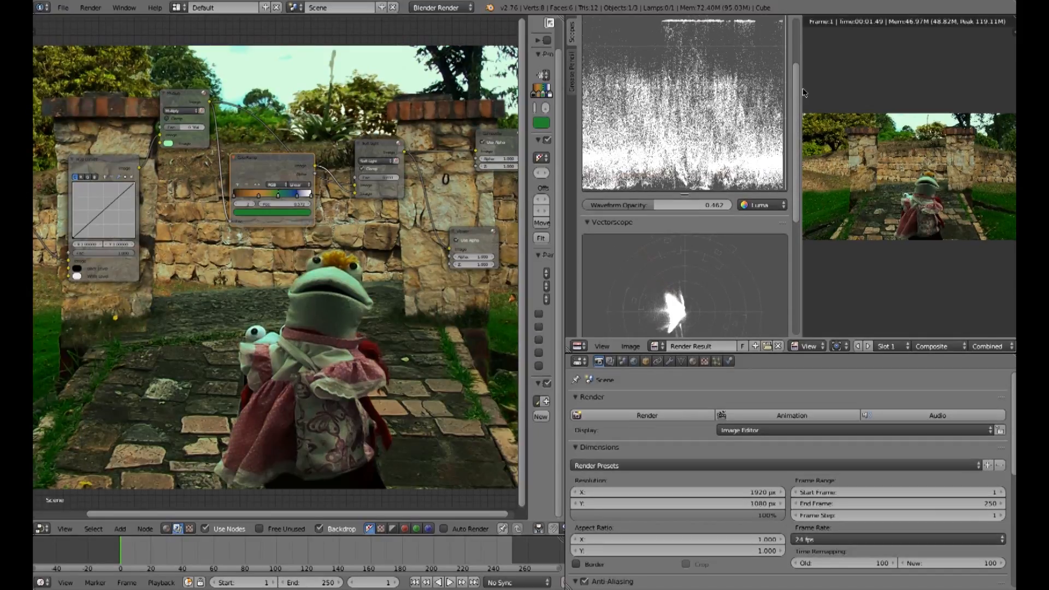